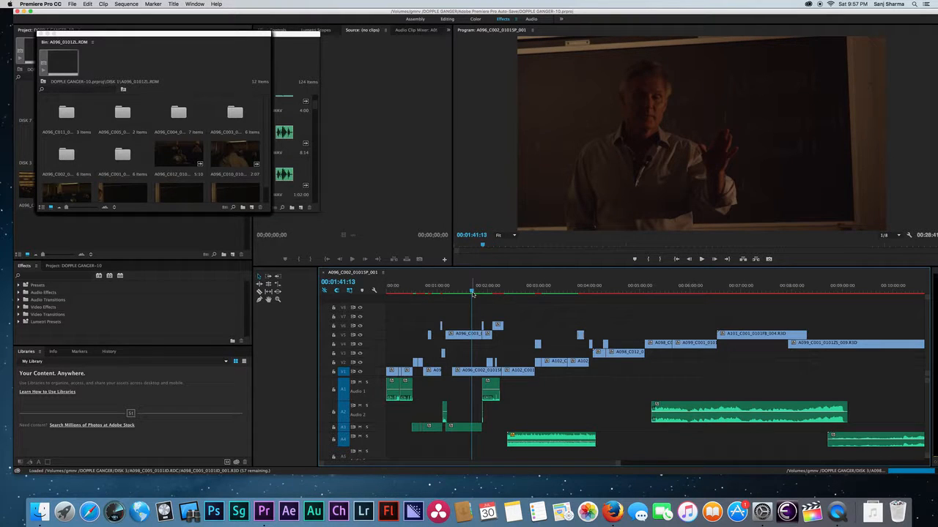
Move the playhead to 00:02:19:18 and play the sequence through the A102_C001 clip with audio track A4 muted.
{"action": "left_click_drag", "start_coordinate": [473, 292], "coordinate": [503, 291]}
{"action": "key", "text": "equal"}
{"action": "key", "text": "equal"}
{"action": "key", "text": "equal"}
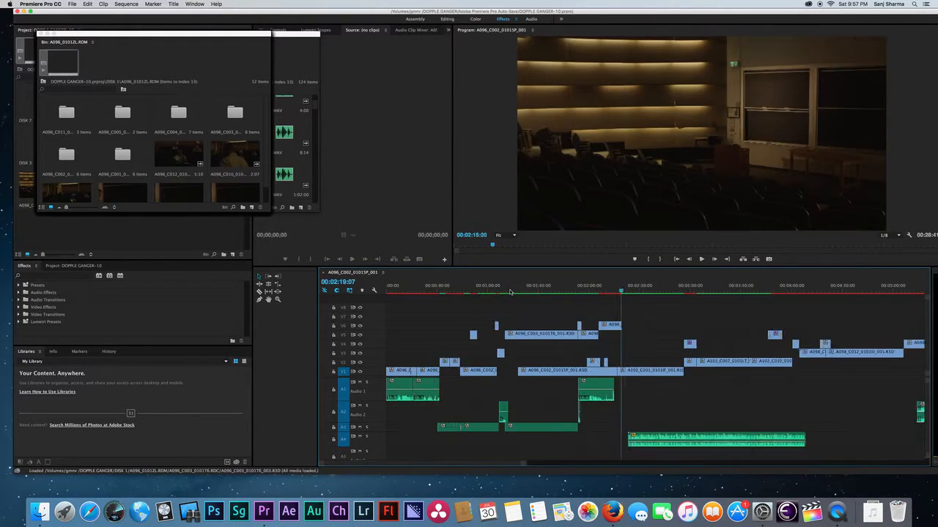
{"action": "left_click_drag", "start_coordinate": [660, 290], "coordinate": [660, 291]}
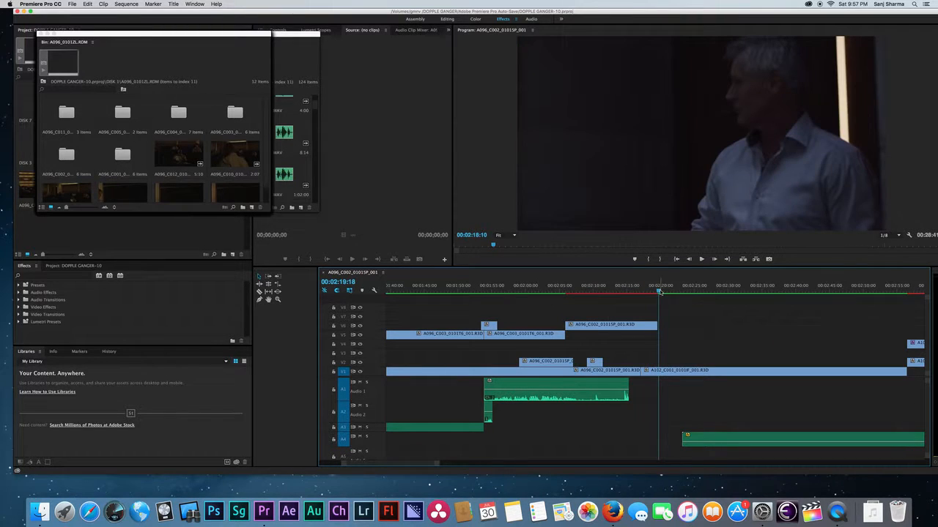
{"action": "key", "text": "n"}
{"action": "key", "text": "space"}
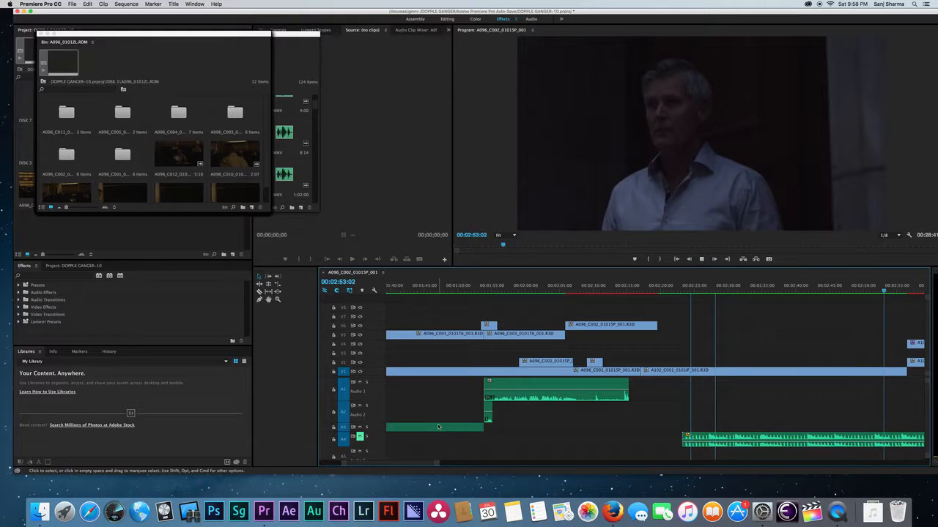
{"action": "key", "text": "minus"}
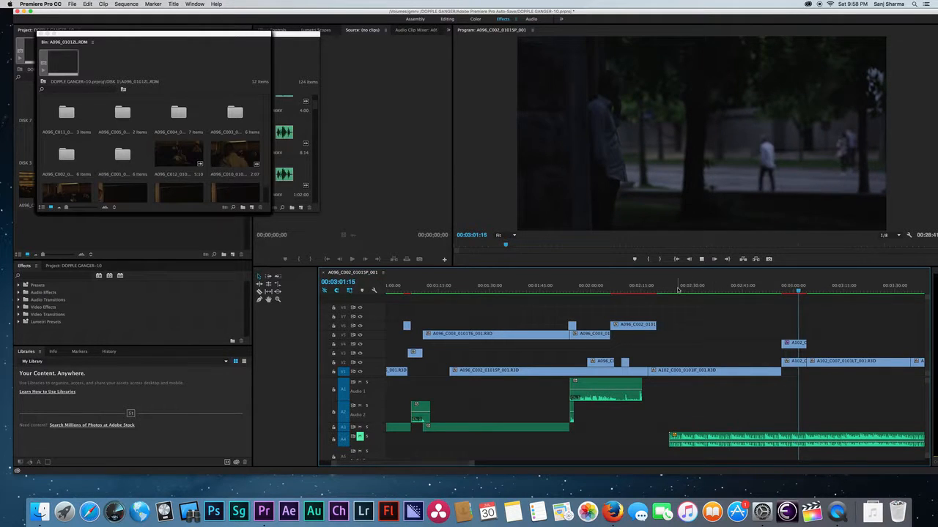
Review the opening of the A102_C001 clip on V1 and park the playhead at 00:02:20:21.
{"action": "mouse_move", "coordinate": [678, 290]}
{"action": "left_mouse_down"}
{"action": "mouse_move", "coordinate": [644, 292]}
{"action": "mouse_move", "coordinate": [673, 291]}
{"action": "left_mouse_up"}
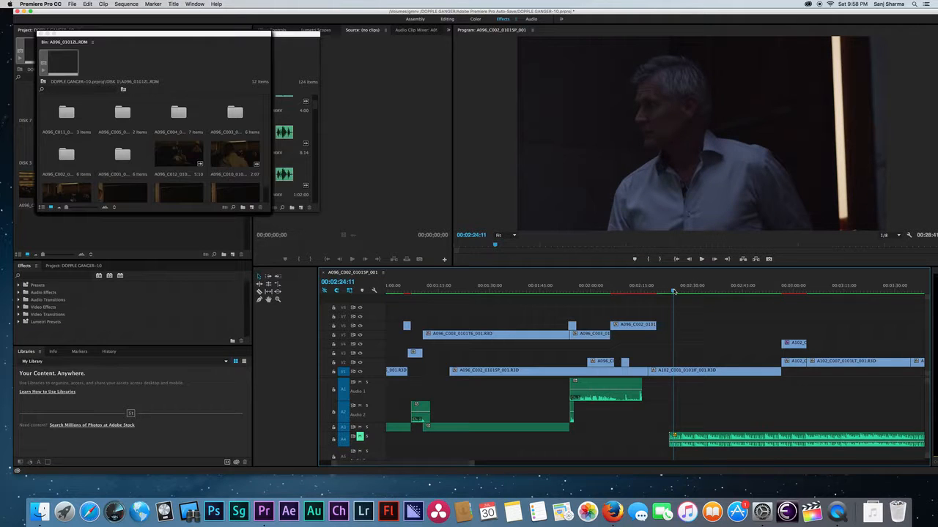
{"action": "mouse_move", "coordinate": [673, 291]}
{"action": "left_mouse_down"}
{"action": "mouse_move", "coordinate": [697, 287]}
{"action": "mouse_move", "coordinate": [655, 289]}
{"action": "mouse_move", "coordinate": [717, 286]}
{"action": "mouse_move", "coordinate": [658, 296]}
{"action": "left_mouse_up"}
{"action": "key", "text": "space"}
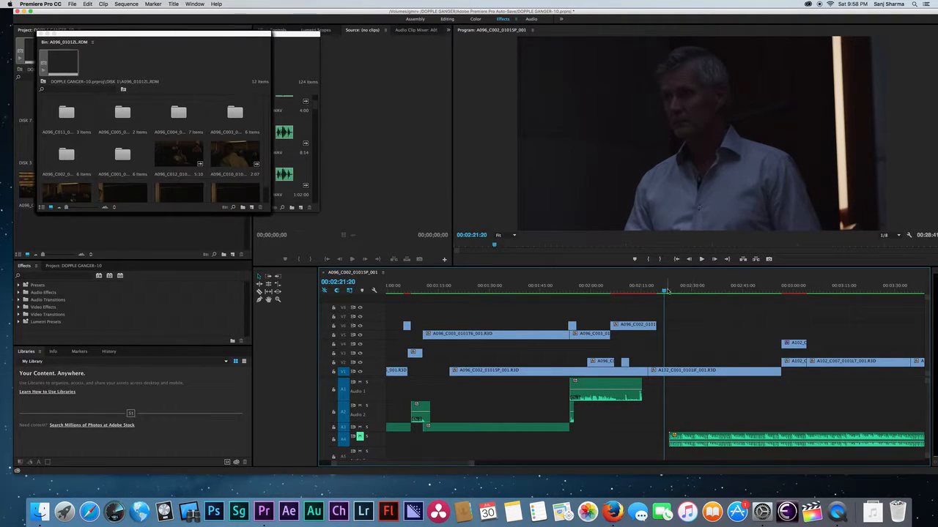
{"action": "left_click_drag", "start_coordinate": [667, 292], "coordinate": [660, 291]}
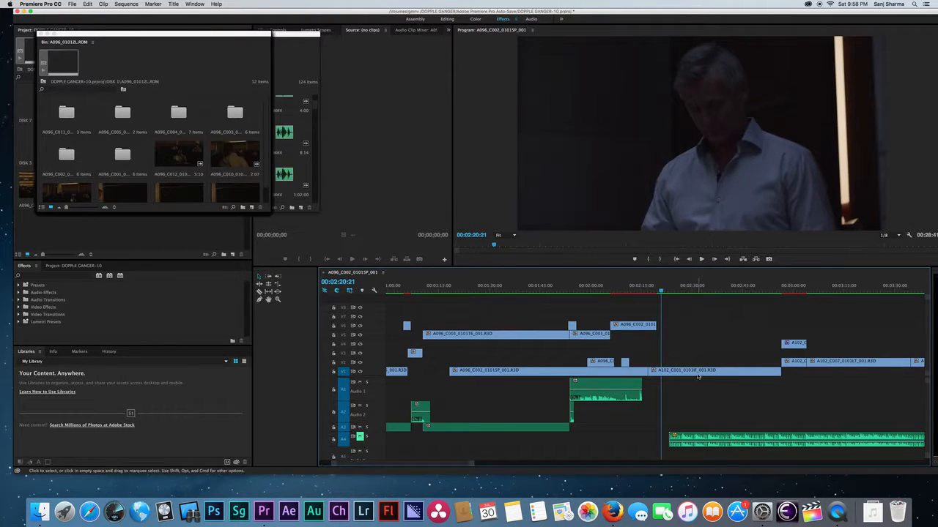
Close the duplicate bin windows stacked over the project and move the DISK 2 bin window clear of the A096 bin.
{"action": "left_click", "coordinate": [41, 34]}
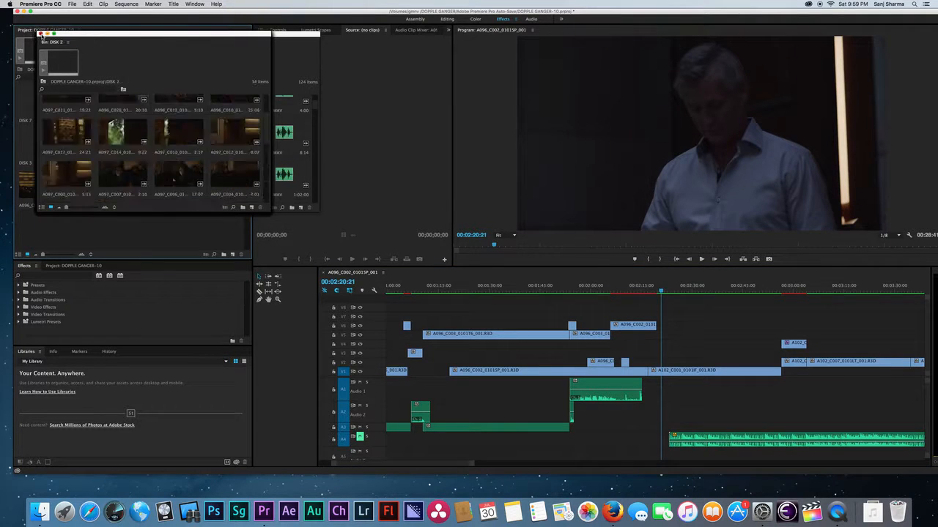
{"action": "left_click", "coordinate": [41, 33]}
{"action": "left_click", "coordinate": [41, 34]}
{"action": "left_click_drag", "start_coordinate": [189, 36], "coordinate": [173, 65]}
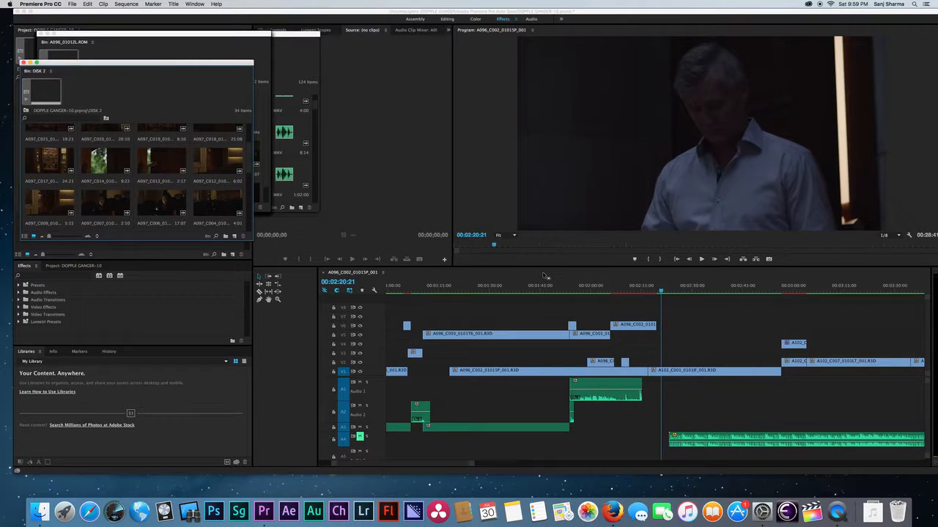
{"action": "right_click", "coordinate": [710, 375]}
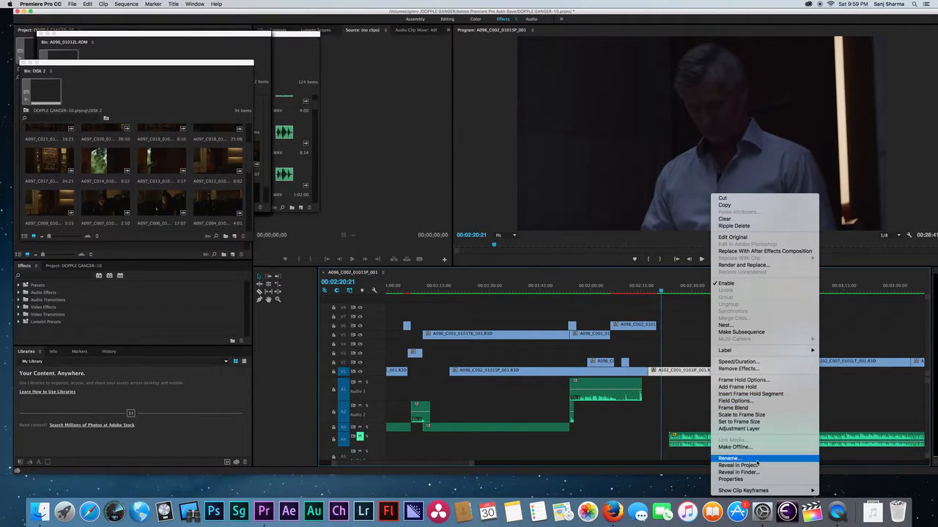
{"action": "left_click", "coordinate": [694, 357]}
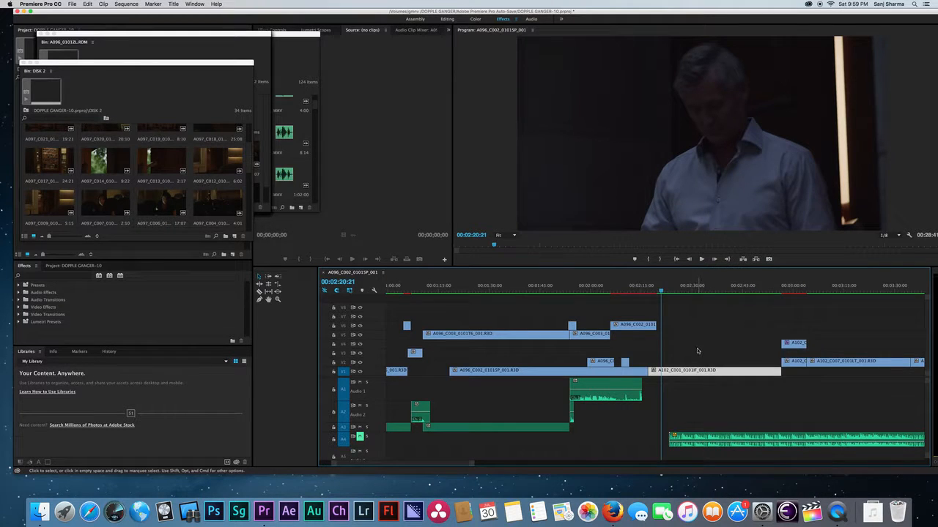
{"action": "left_click", "coordinate": [697, 352]}
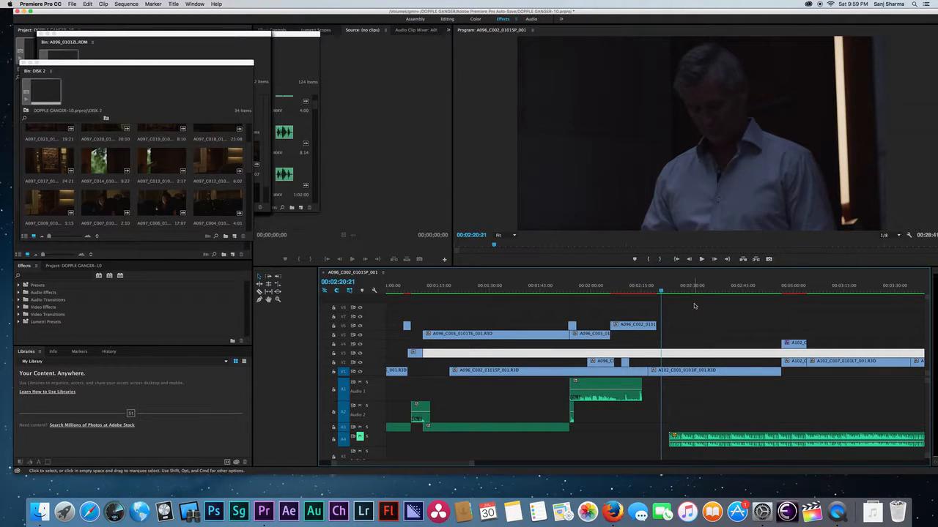
Load clip A097_C014 from the DISK 2 bin into the Source monitor and close the DOPPLE GANGER PART 2 SOUND bin window.
{"action": "left_click_drag", "start_coordinate": [140, 65], "coordinate": [159, 42]}
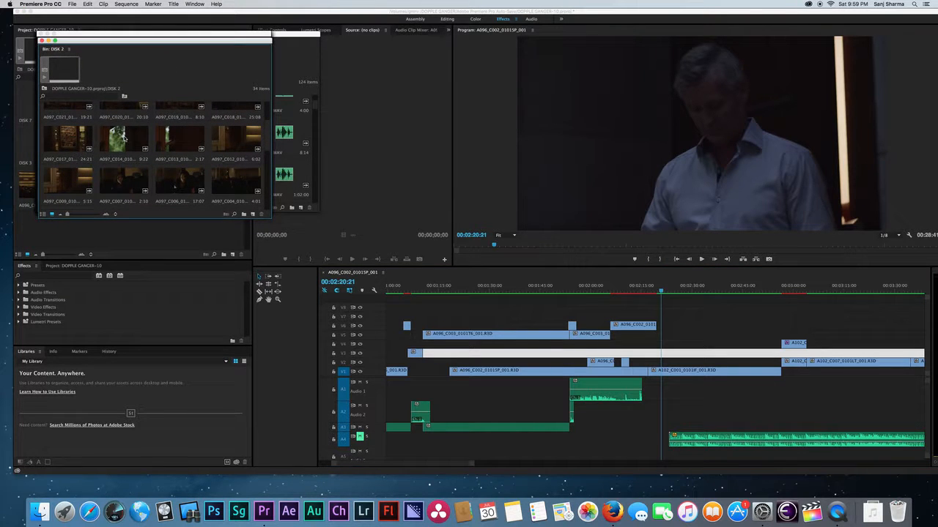
{"action": "double_click", "coordinate": [123, 137]}
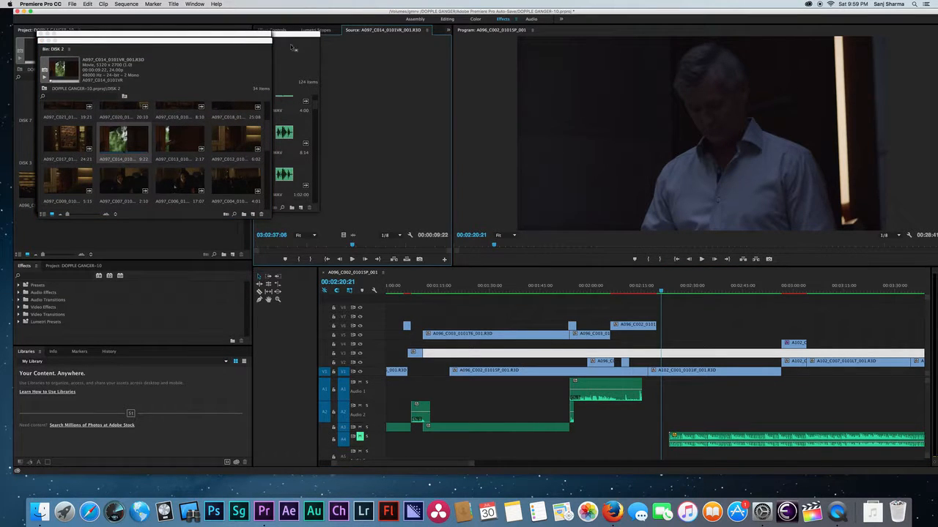
{"action": "left_click_drag", "start_coordinate": [293, 33], "coordinate": [556, 114]}
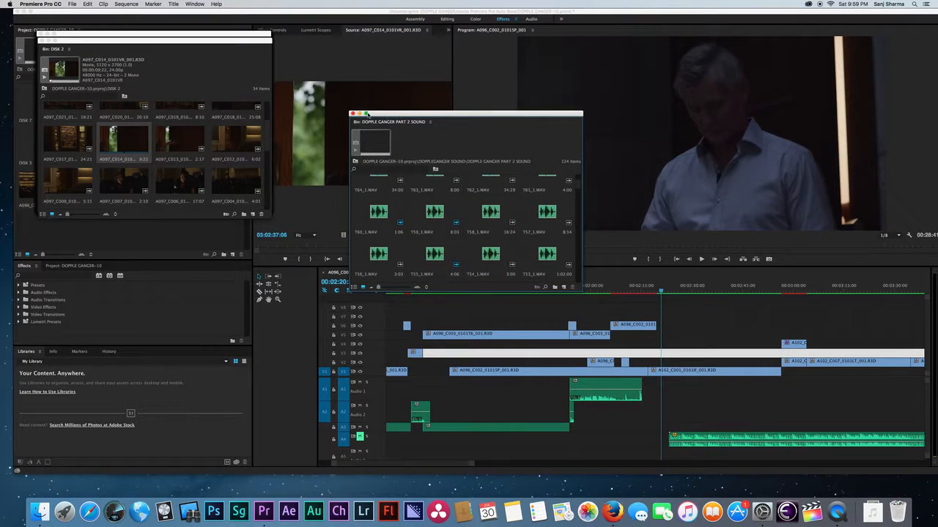
{"action": "left_click", "coordinate": [352, 115]}
Preview the A097_C014 clip, and open and scrub through the A097_C013 clip in the Source monitor.
{"action": "mouse_move", "coordinate": [328, 244]}
{"action": "left_mouse_down"}
{"action": "mouse_move", "coordinate": [268, 243]}
{"action": "mouse_move", "coordinate": [433, 244]}
{"action": "mouse_move", "coordinate": [326, 244]}
{"action": "mouse_move", "coordinate": [371, 242]}
{"action": "mouse_move", "coordinate": [340, 242]}
{"action": "left_mouse_up"}
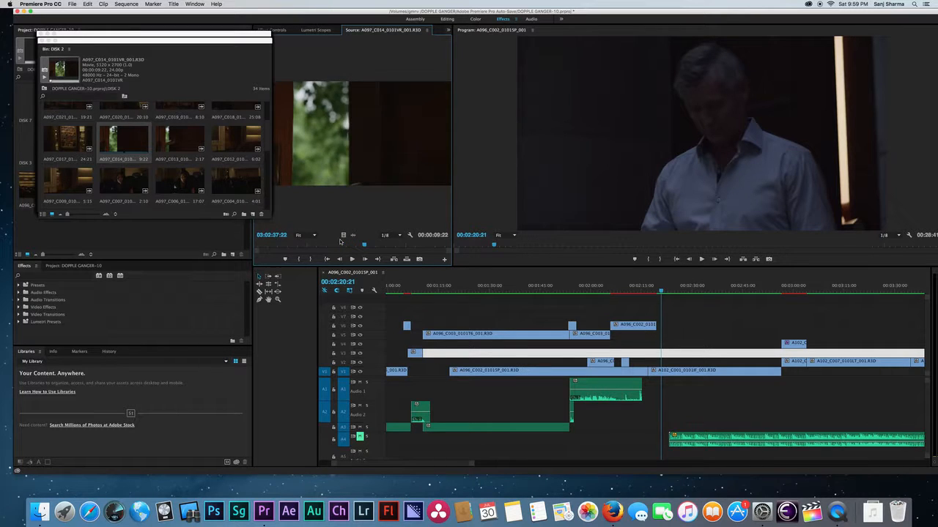
{"action": "key", "text": "space"}
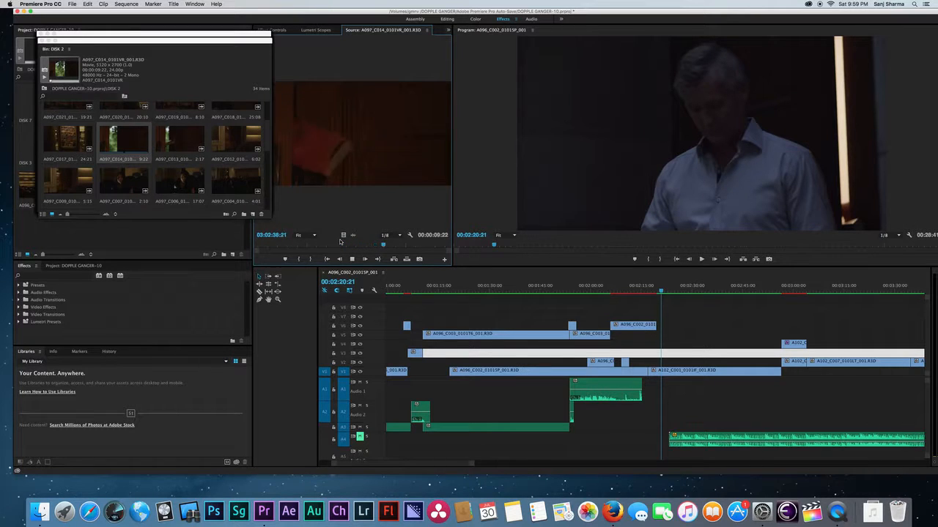
{"action": "double_click", "coordinate": [205, 150]}
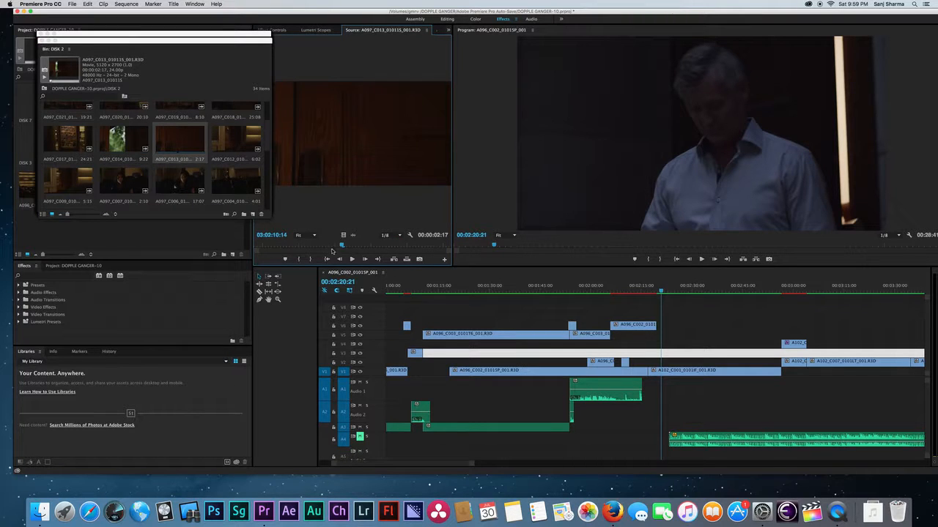
{"action": "left_click_drag", "start_coordinate": [350, 243], "coordinate": [323, 243]}
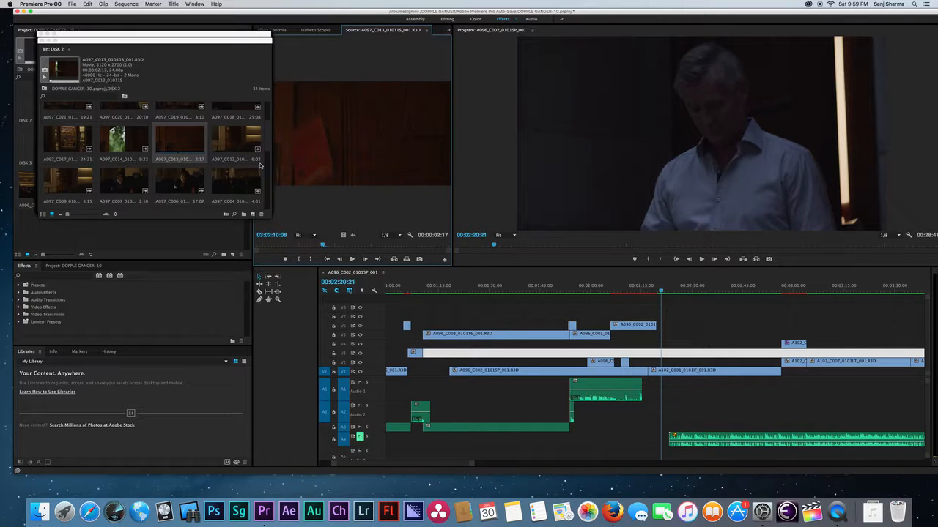
Sort the contents of the DISK 2 bin by name.
{"action": "left_click", "coordinate": [115, 214]}
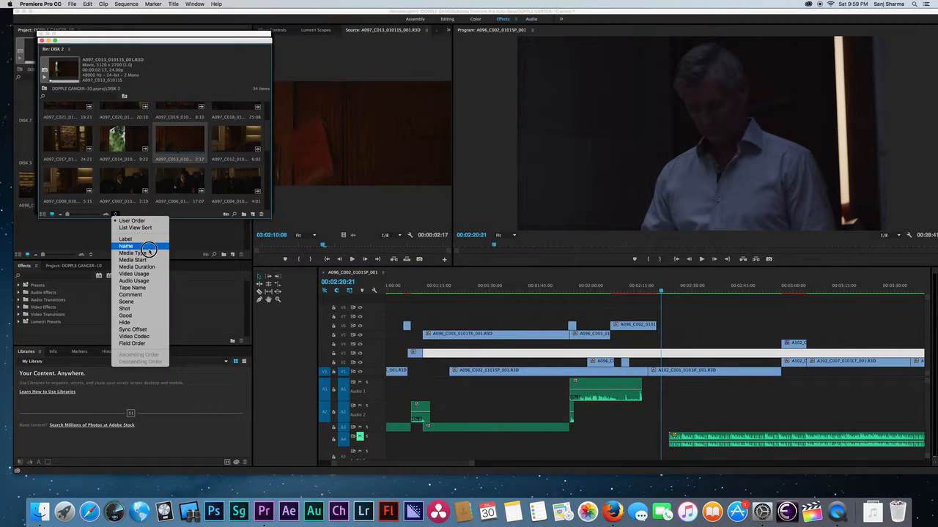
{"action": "left_click", "coordinate": [127, 246]}
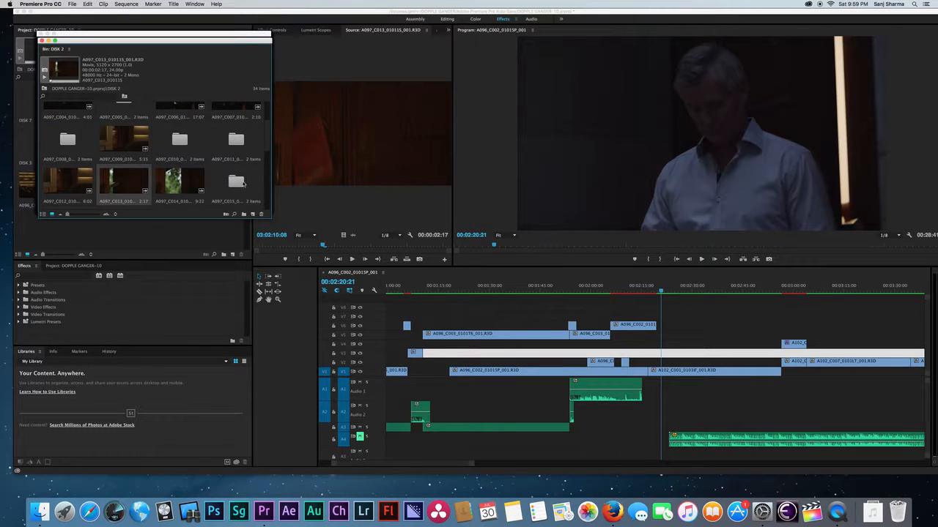
{"action": "left_click_drag", "start_coordinate": [267, 143], "coordinate": [269, 154]}
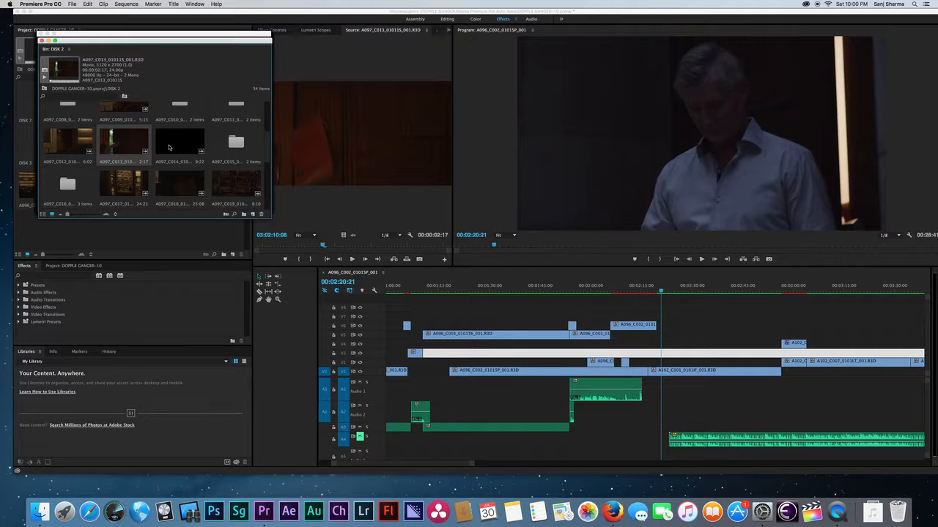
Load the first clip of the A097_C015 bin into the Source monitor and scrub to 03:03:15:07 near its start.
{"action": "double_click", "coordinate": [228, 140]}
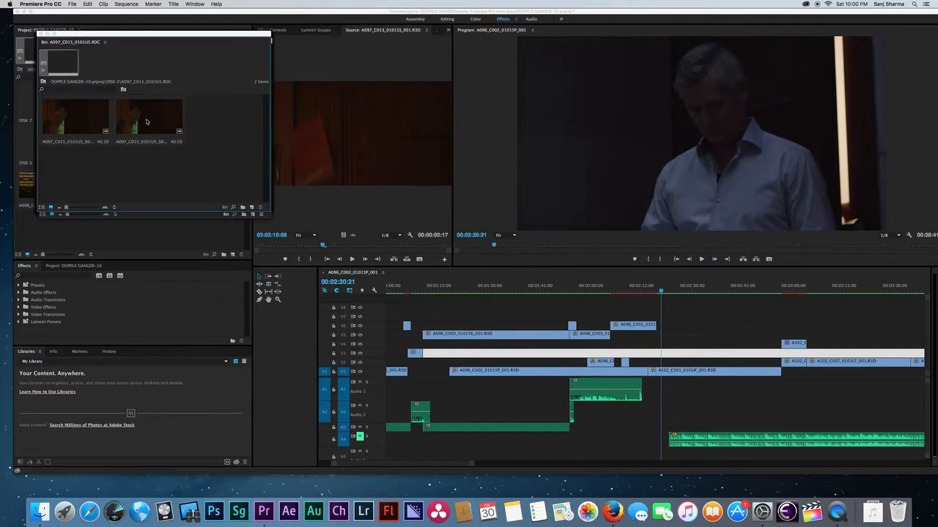
{"action": "double_click", "coordinate": [81, 118]}
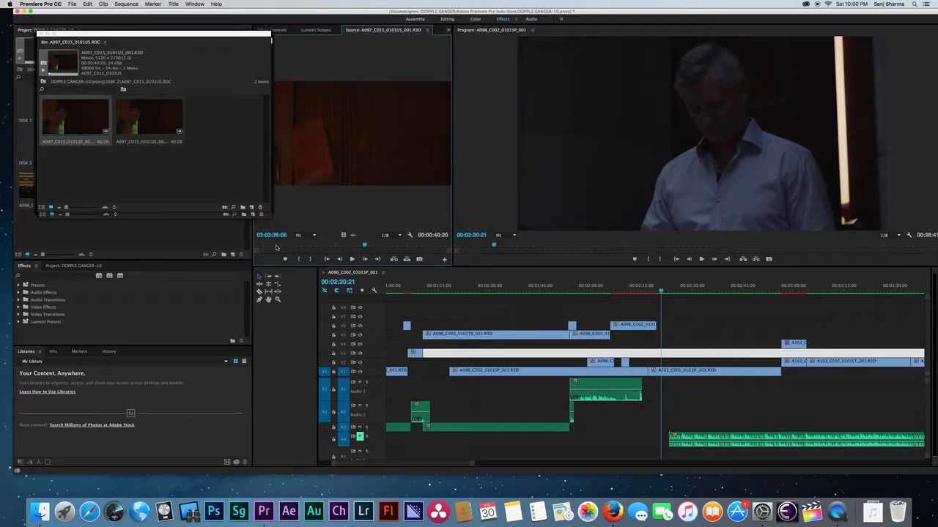
{"action": "left_click_drag", "start_coordinate": [276, 246], "coordinate": [265, 245]}
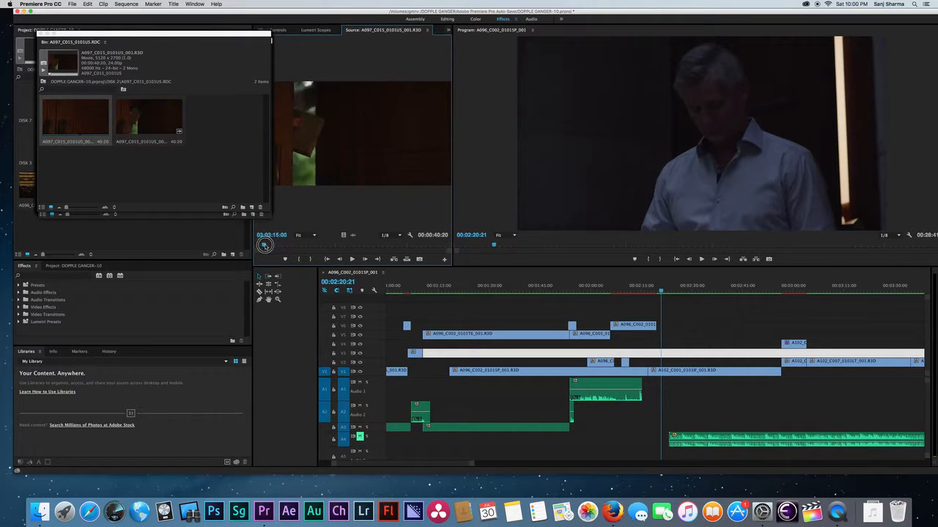
Move the A097_C015 bin window aside and close the front DISK 2 and A096 bin windows behind it.
{"action": "left_click_drag", "start_coordinate": [226, 36], "coordinate": [182, 23]}
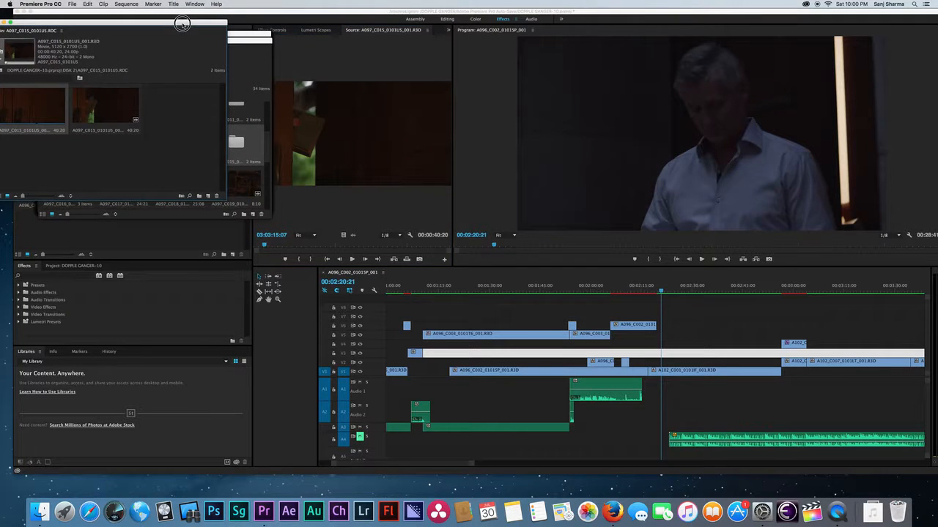
{"action": "left_click_drag", "start_coordinate": [253, 45], "coordinate": [265, 47]}
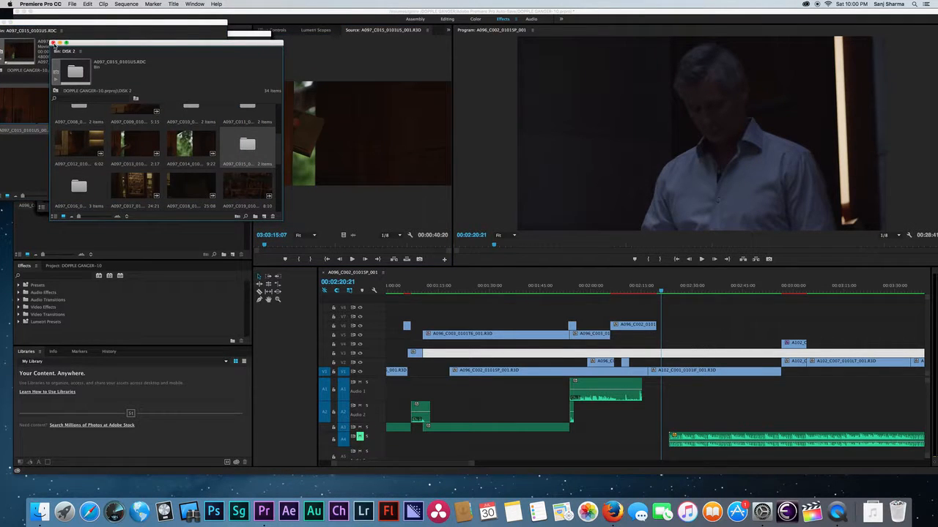
{"action": "left_click", "coordinate": [53, 43]}
{"action": "left_click", "coordinate": [250, 38]}
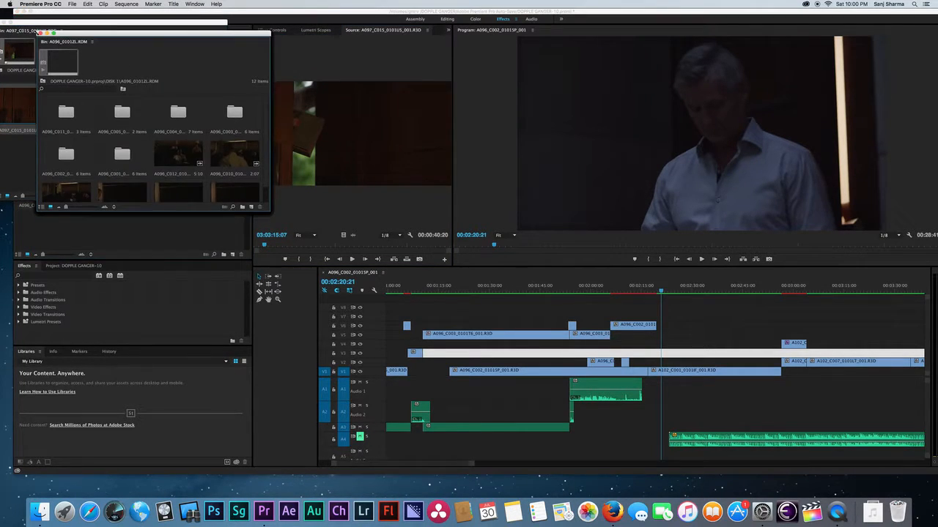
{"action": "left_click", "coordinate": [40, 32]}
Close the remaining duplicate DISK 2 and A096_0101ZL.RDM bin windows stacked behind the A097_C015 bin window.
{"action": "left_click", "coordinate": [234, 33]}
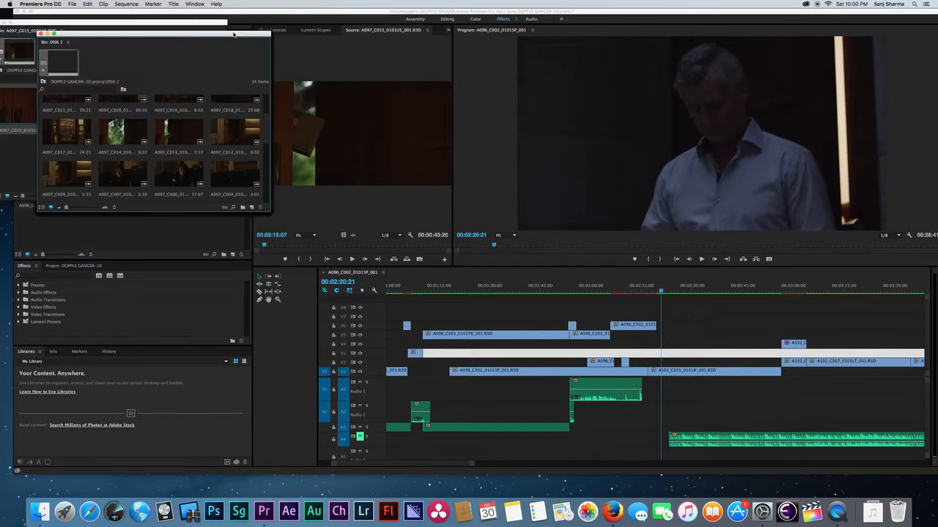
{"action": "left_click", "coordinate": [43, 34]}
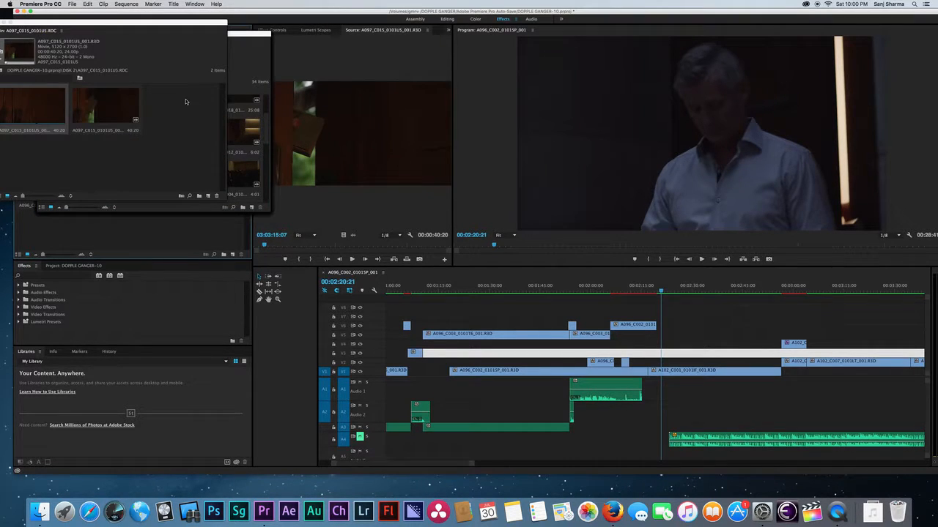
{"action": "left_click", "coordinate": [247, 67]}
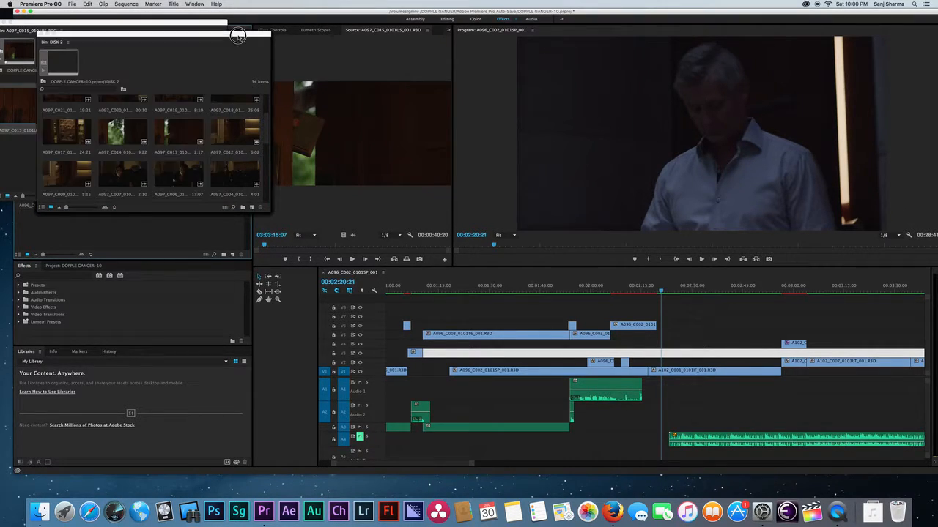
{"action": "left_click", "coordinate": [41, 35]}
{"action": "left_click", "coordinate": [249, 36]}
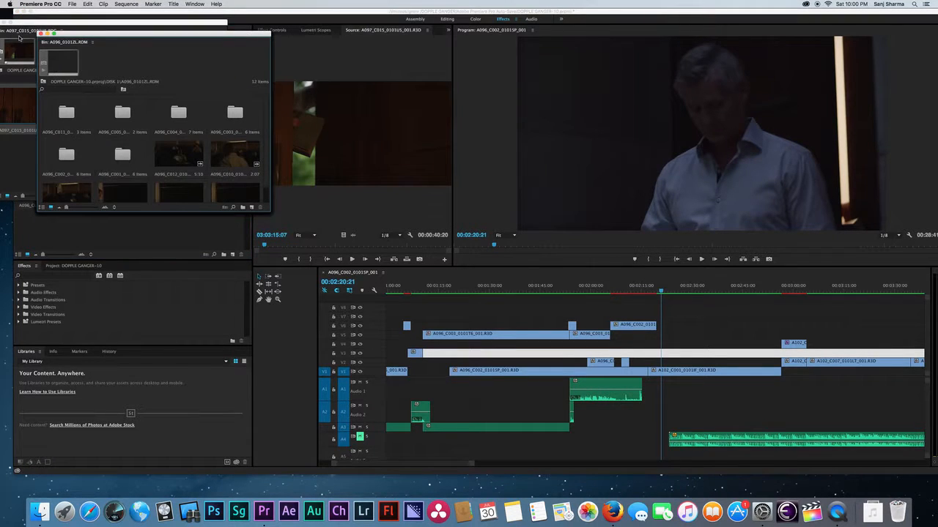
{"action": "left_click", "coordinate": [40, 34]}
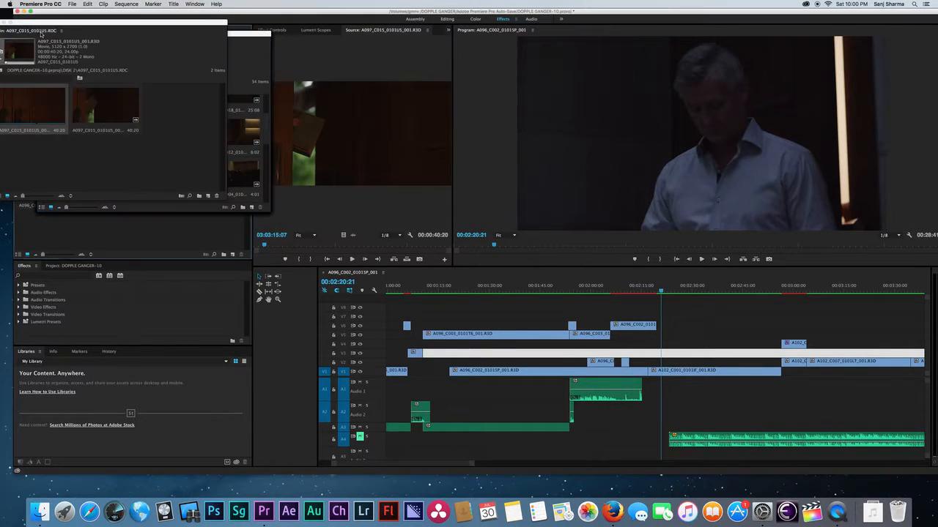
{"action": "left_click", "coordinate": [248, 44]}
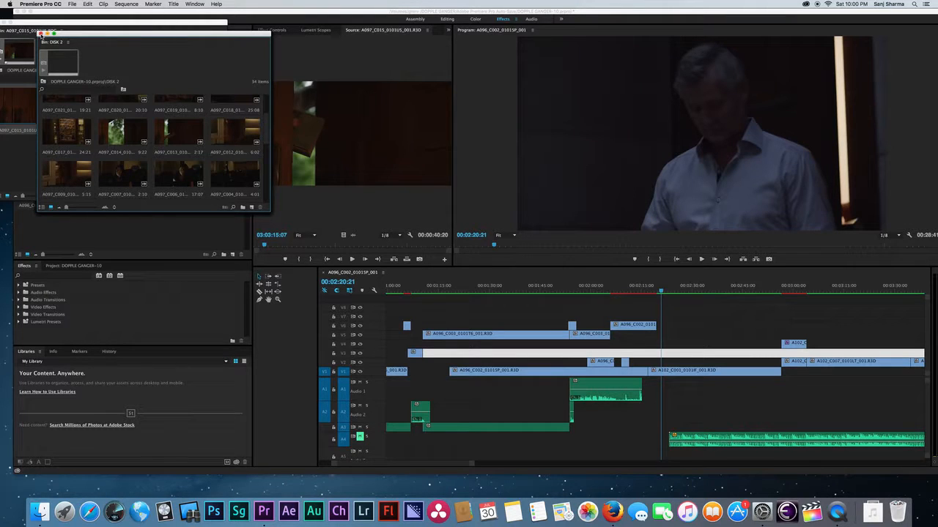
{"action": "left_click_drag", "start_coordinate": [78, 31], "coordinate": [209, 87]}
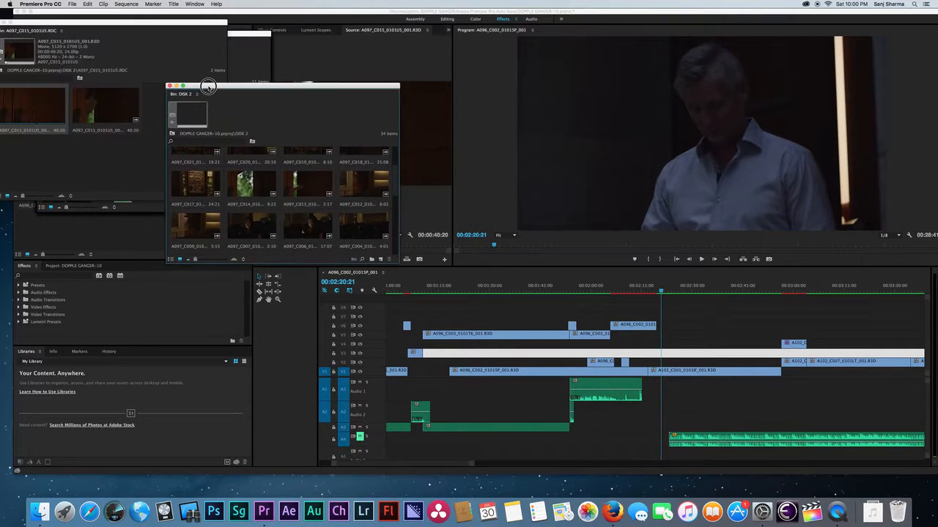
{"action": "left_click", "coordinate": [170, 85]}
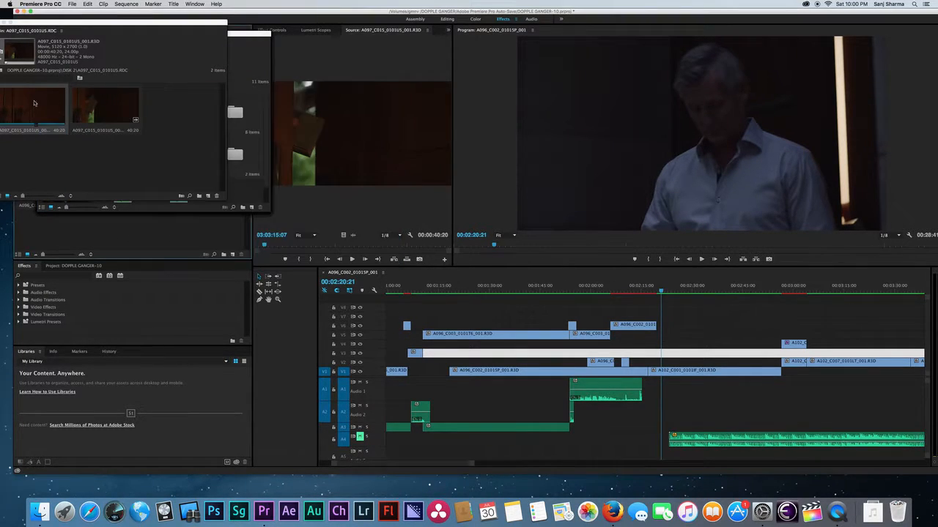
Scrub through the A097_C015 clip and mark an 8:09 range around the falling book, with its Out point at 03:03:36:11.
{"action": "left_click_drag", "start_coordinate": [283, 247], "coordinate": [340, 247]}
{"action": "mouse_move", "coordinate": [332, 248]}
{"action": "left_mouse_down"}
{"action": "mouse_move", "coordinate": [312, 247]}
{"action": "mouse_move", "coordinate": [381, 244]}
{"action": "mouse_move", "coordinate": [336, 246]}
{"action": "left_mouse_up"}
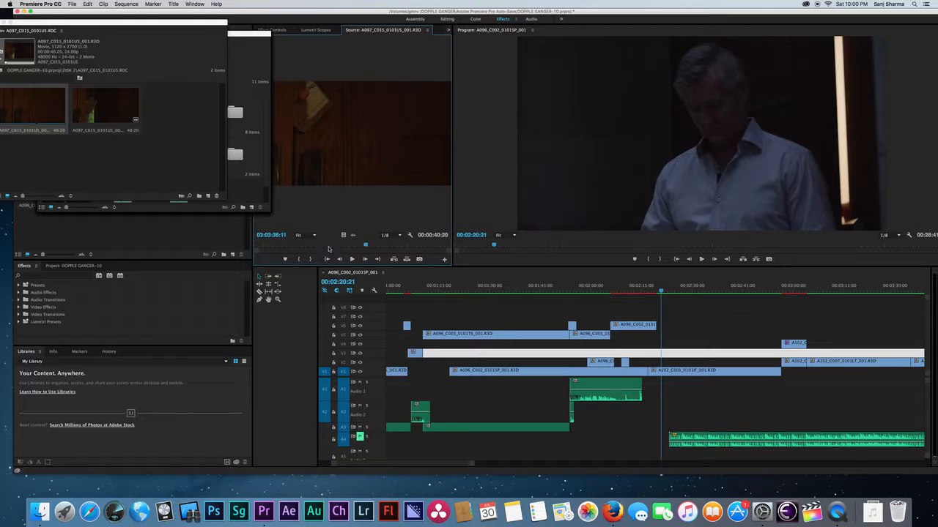
{"action": "key", "text": "i"}
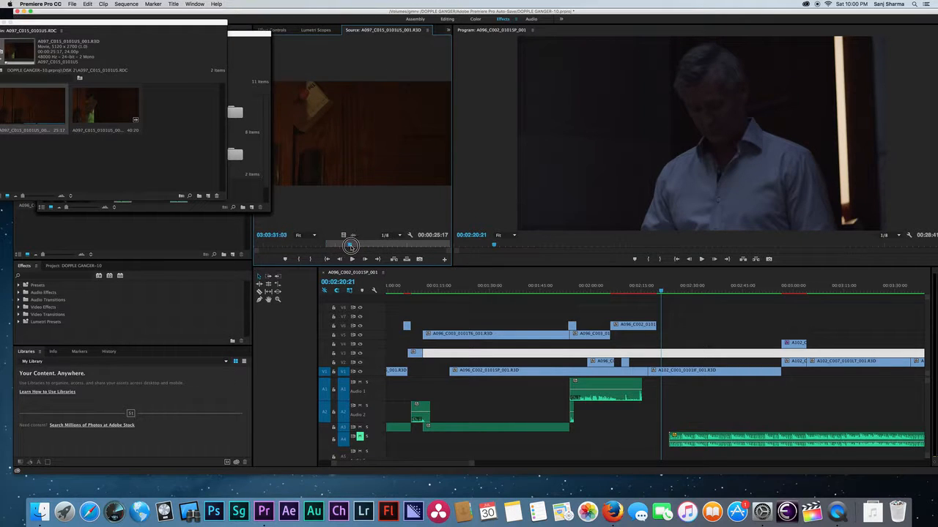
{"action": "left_click_drag", "start_coordinate": [350, 246], "coordinate": [367, 245]}
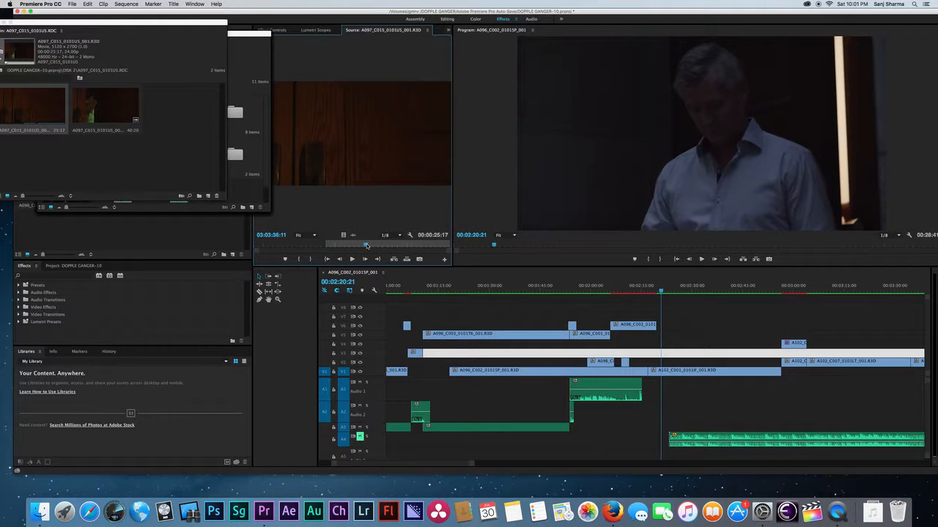
{"action": "key", "text": "o"}
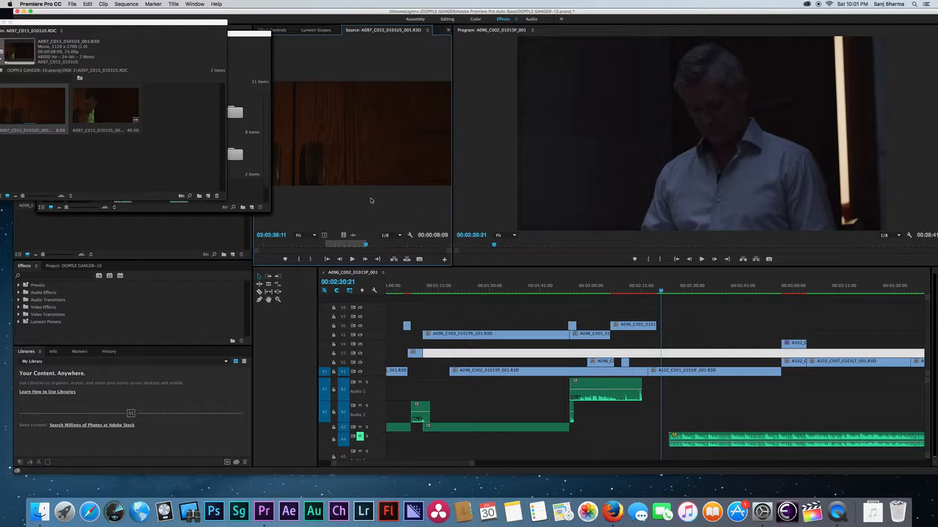
Add only the video of the marked A097_C015 range to the timeline and place it on V5 starting at 00:02:34:21.
{"action": "left_click_drag", "start_coordinate": [343, 234], "coordinate": [762, 326]}
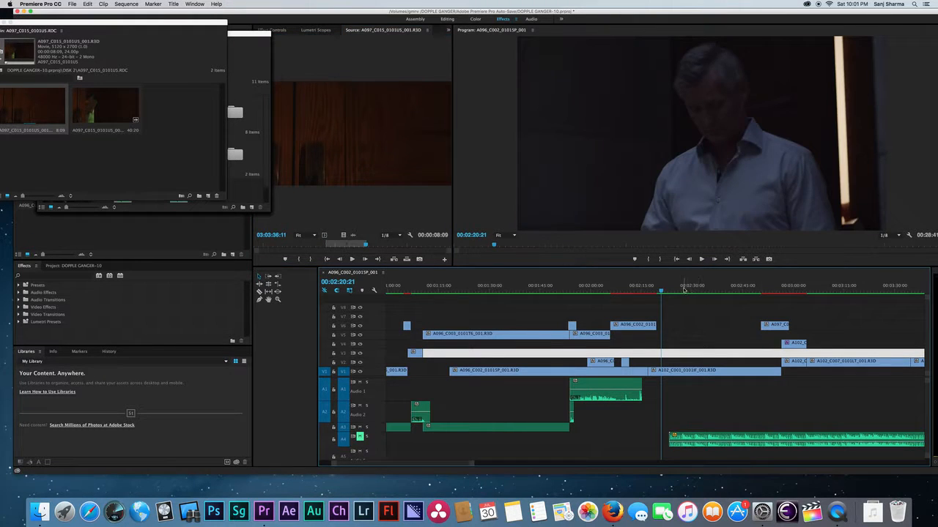
{"action": "left_click_drag", "start_coordinate": [684, 290], "coordinate": [708, 290]}
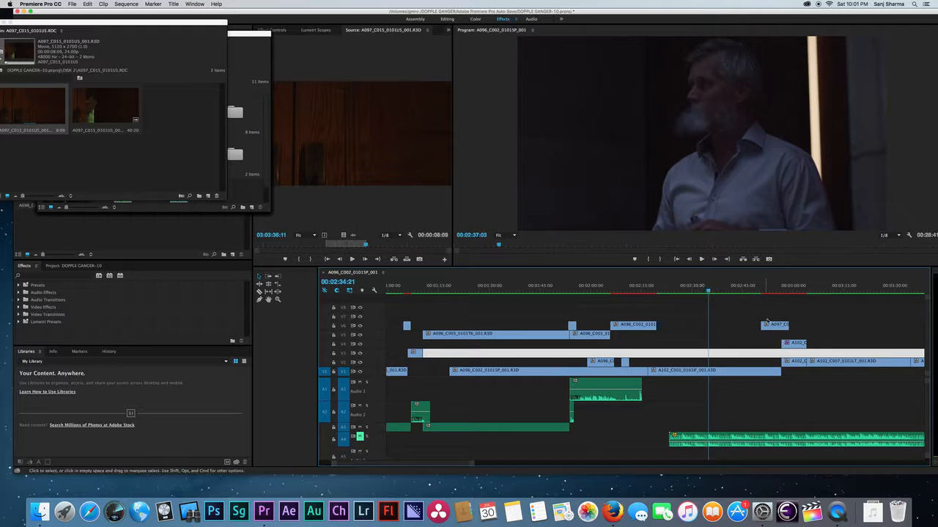
{"action": "left_click_drag", "start_coordinate": [766, 322], "coordinate": [714, 334]}
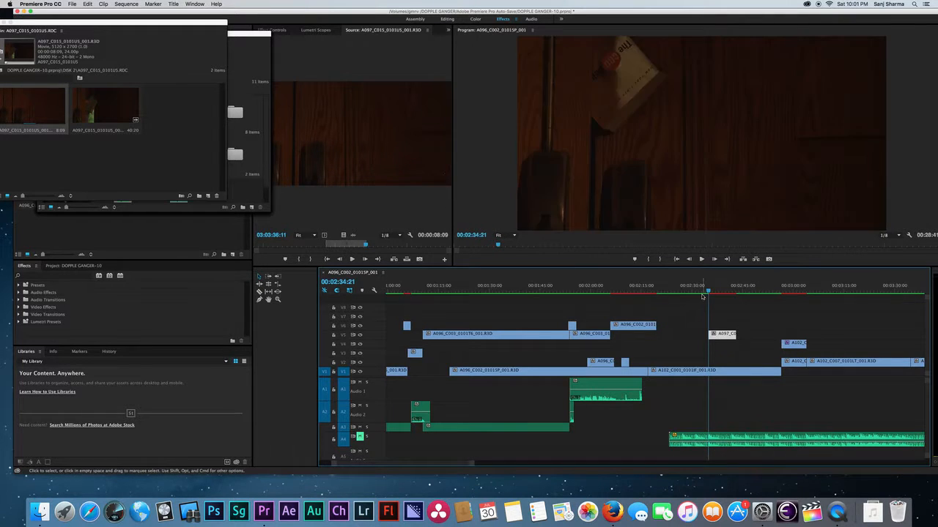
Play through the A097_C015 insert and trim both its ends to leave about four seconds around the falling book.
{"action": "left_click", "coordinate": [702, 295]}
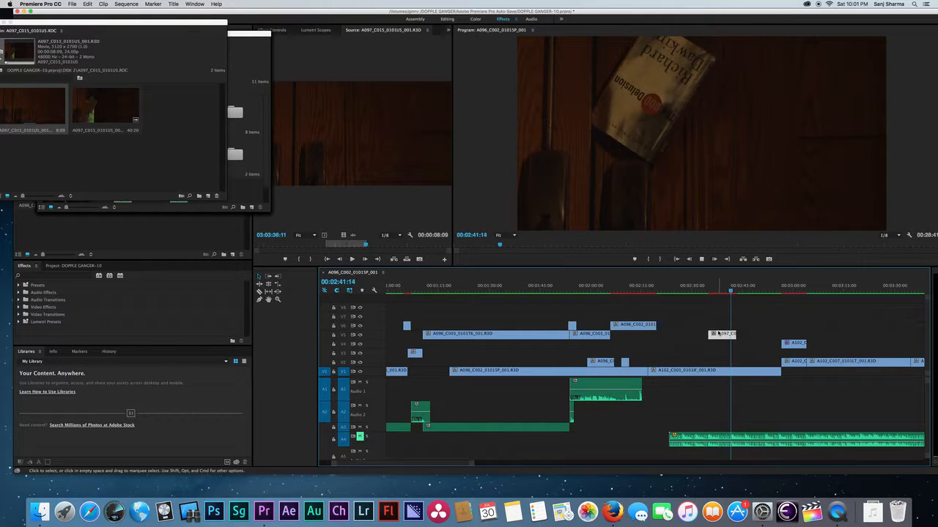
{"action": "left_click_drag", "start_coordinate": [726, 294], "coordinate": [721, 294]}
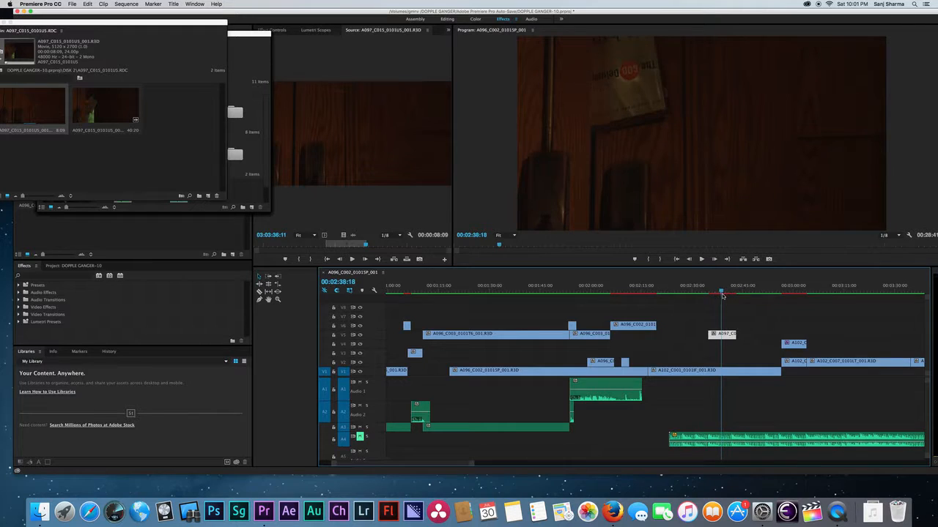
{"action": "left_click_drag", "start_coordinate": [723, 336], "coordinate": [723, 337]}
{"action": "left_click_drag", "start_coordinate": [721, 293], "coordinate": [713, 292]}
{"action": "left_click_drag", "start_coordinate": [727, 335], "coordinate": [719, 335]}
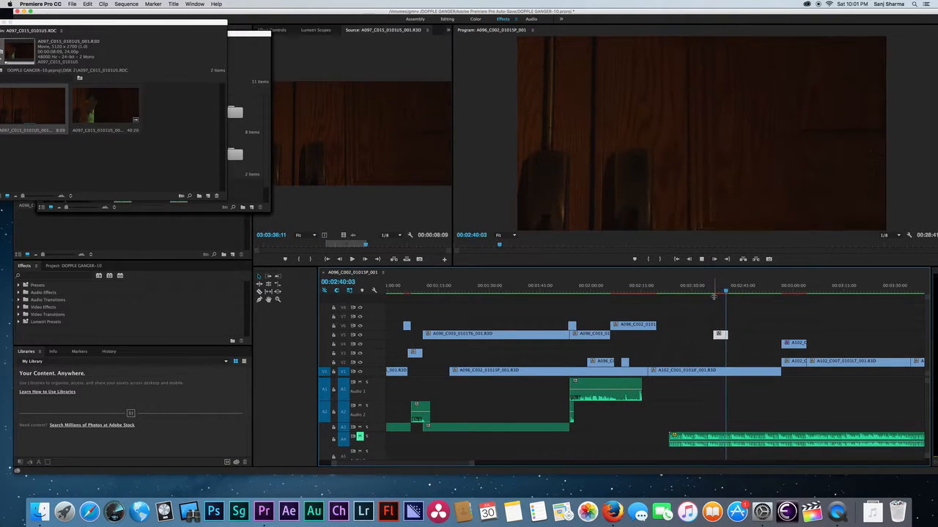
Review the trimmed book insert and move it earlier on V5 to start at about 00:02:32.
{"action": "left_click_drag", "start_coordinate": [709, 287], "coordinate": [711, 288]}
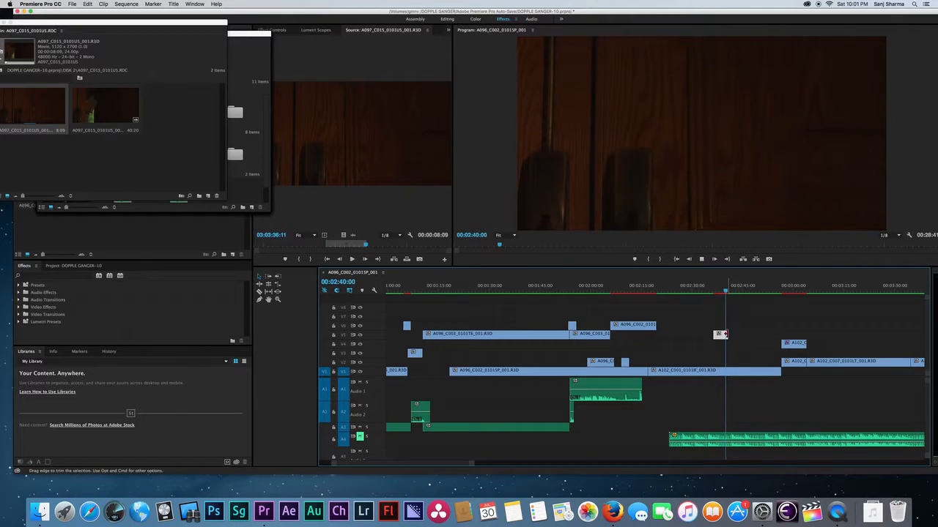
{"action": "key", "text": "space"}
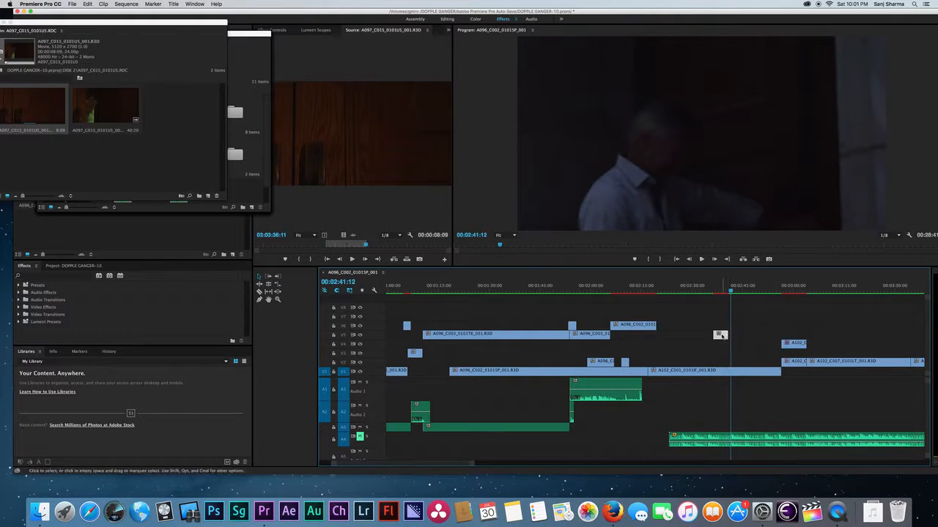
{"action": "left_click", "coordinate": [716, 292]}
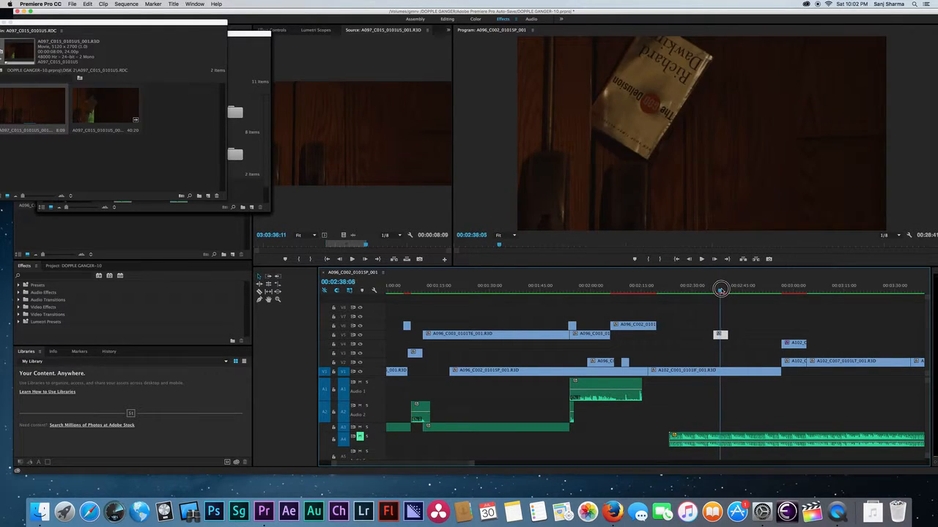
{"action": "left_click_drag", "start_coordinate": [721, 289], "coordinate": [707, 294]}
{"action": "left_click_drag", "start_coordinate": [720, 334], "coordinate": [706, 336]}
Adjust the book insert on V5 to start at about 00:02:33 and play back the cut.
{"action": "left_click_drag", "start_coordinate": [703, 286], "coordinate": [710, 285]}
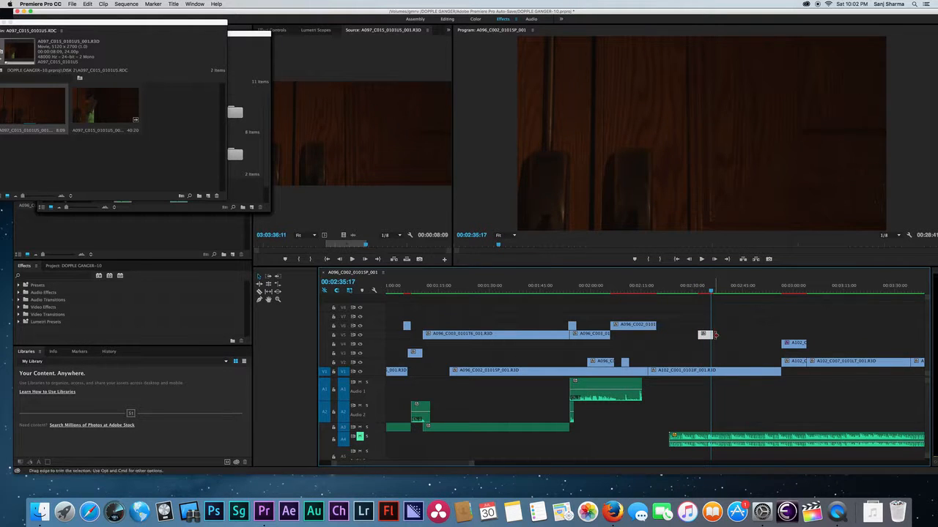
{"action": "left_click_drag", "start_coordinate": [709, 335], "coordinate": [709, 335]}
{"action": "key", "text": "space"}
{"action": "left_click", "coordinate": [704, 291]}
{"action": "key", "text": "space"}
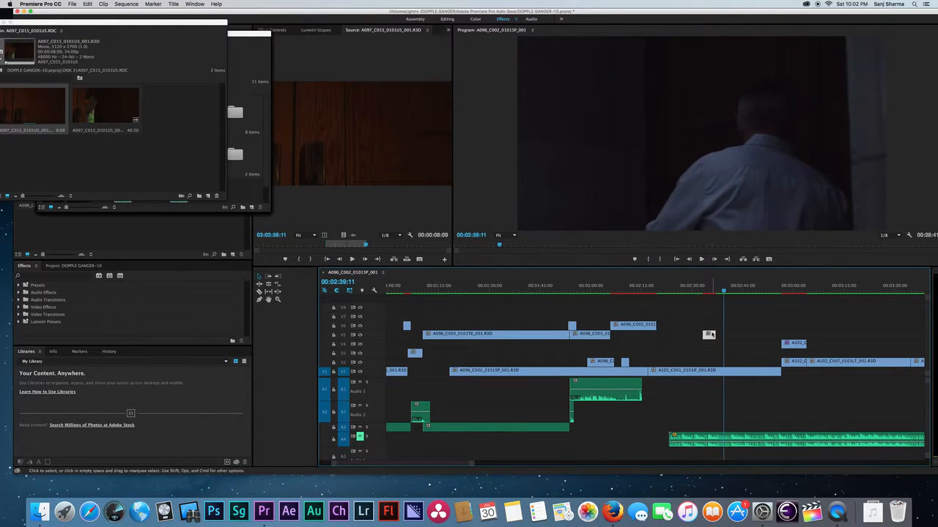
Shift the book insert slightly later on V5 to about 00:02:34, replay the section and return the playhead to 00:02:22:04.
{"action": "left_click", "coordinate": [718, 291]}
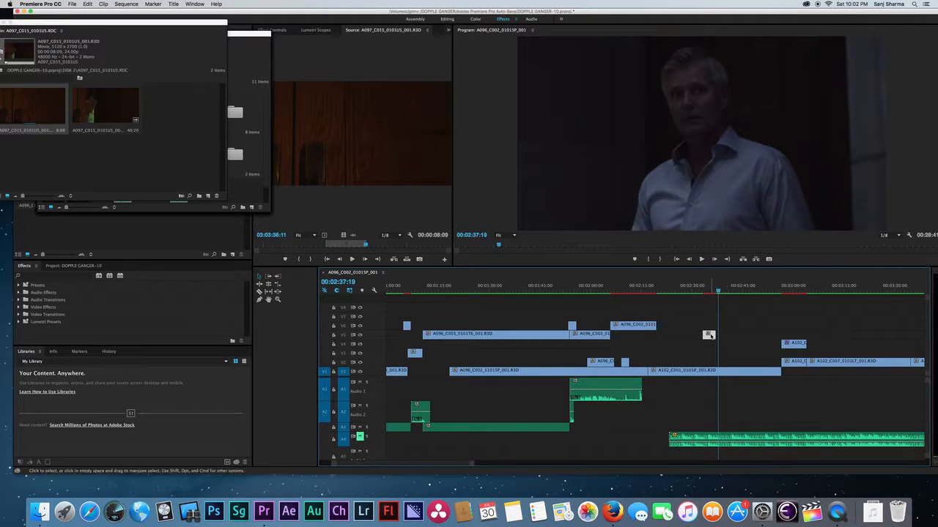
{"action": "left_click", "coordinate": [702, 290]}
{"action": "key", "text": "space"}
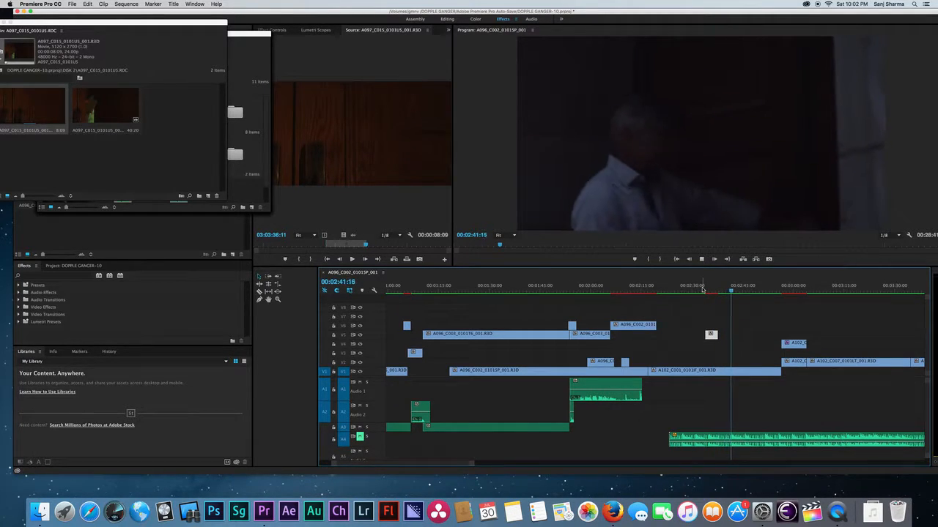
{"action": "left_click", "coordinate": [701, 290]}
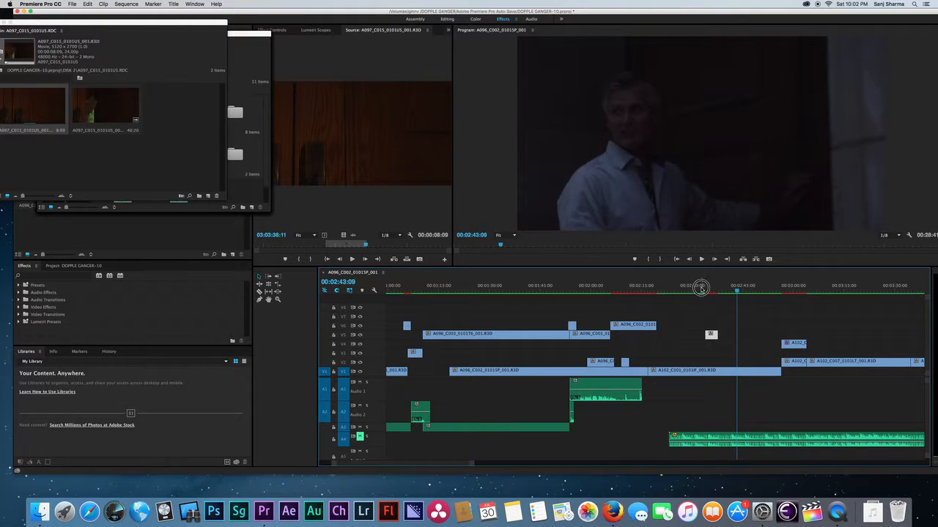
{"action": "left_click_drag", "start_coordinate": [701, 288], "coordinate": [667, 292]}
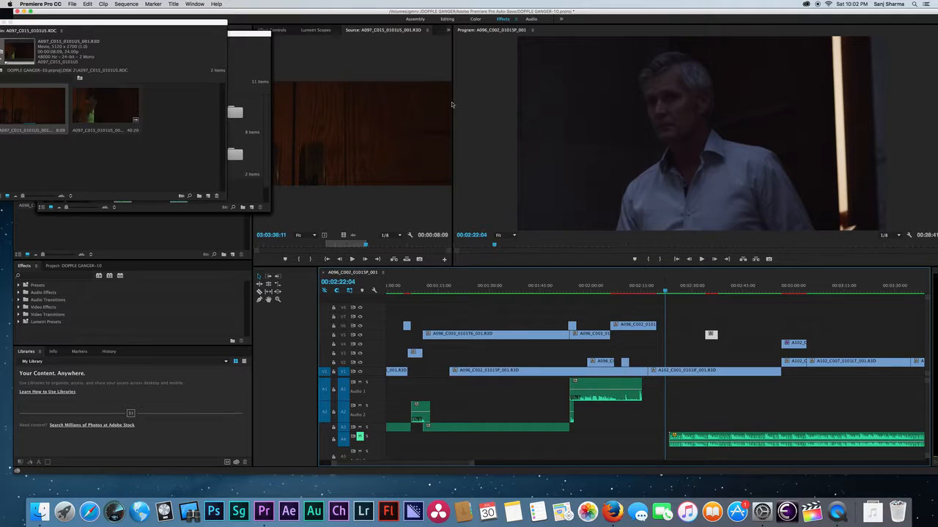
Move the A097_C015 bin window off the project bin and reveal the timeline's book insert clip in the project.
{"action": "left_click_drag", "start_coordinate": [180, 21], "coordinate": [506, 40]}
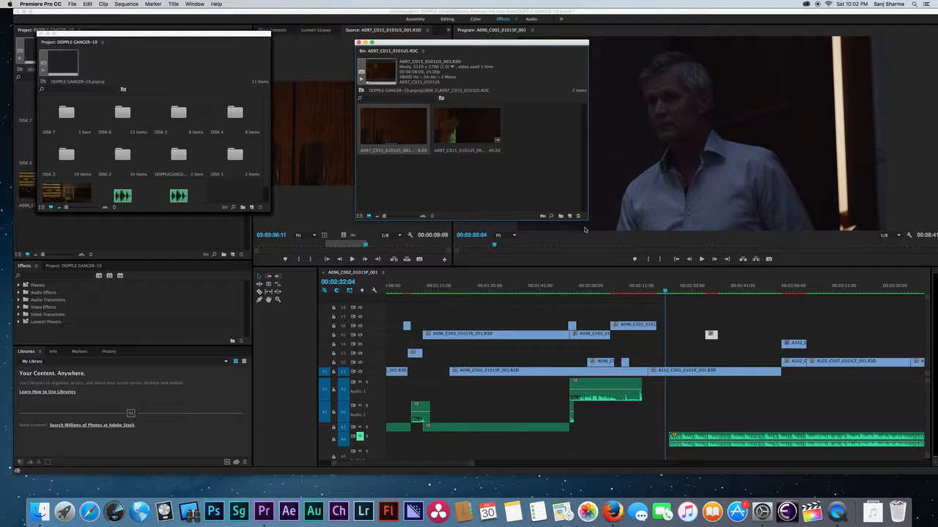
{"action": "left_click", "coordinate": [744, 328]}
{"action": "right_click", "coordinate": [710, 338]}
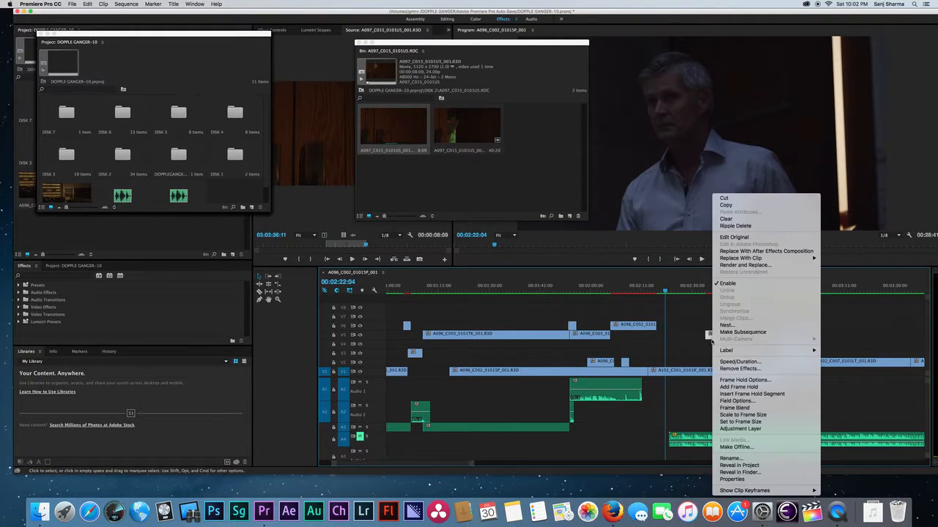
{"action": "left_click", "coordinate": [755, 465]}
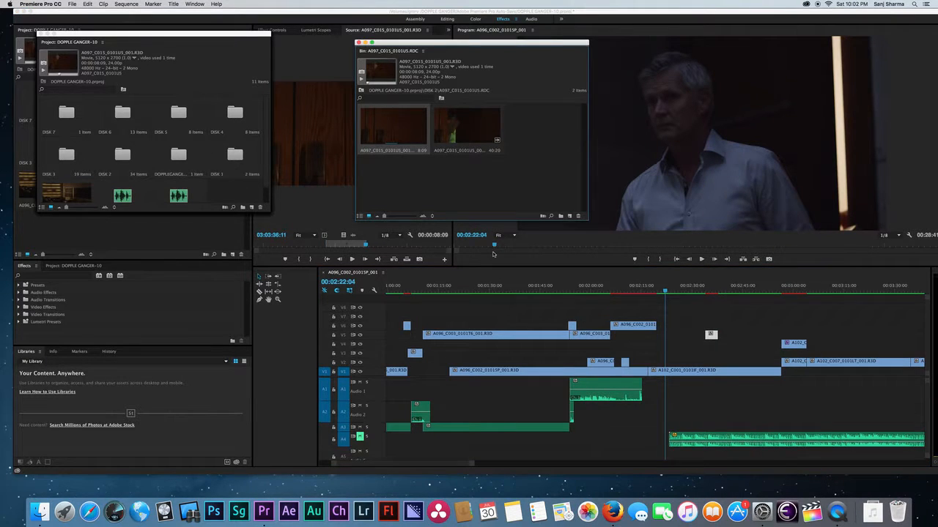
Go up to the DISK 2 bin, sort its contents by name and browse the clips around A097_C015.
{"action": "left_click", "coordinate": [362, 90]}
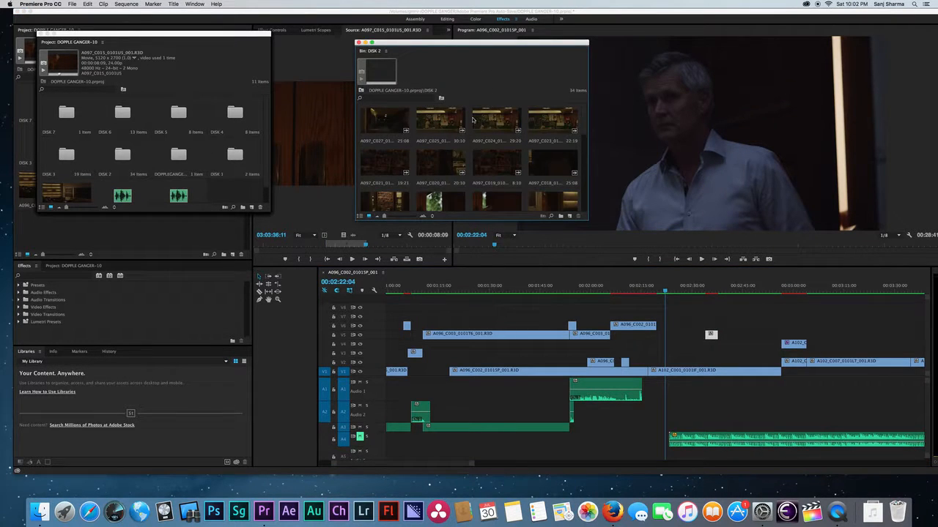
{"action": "left_click_drag", "start_coordinate": [584, 128], "coordinate": [584, 149]}
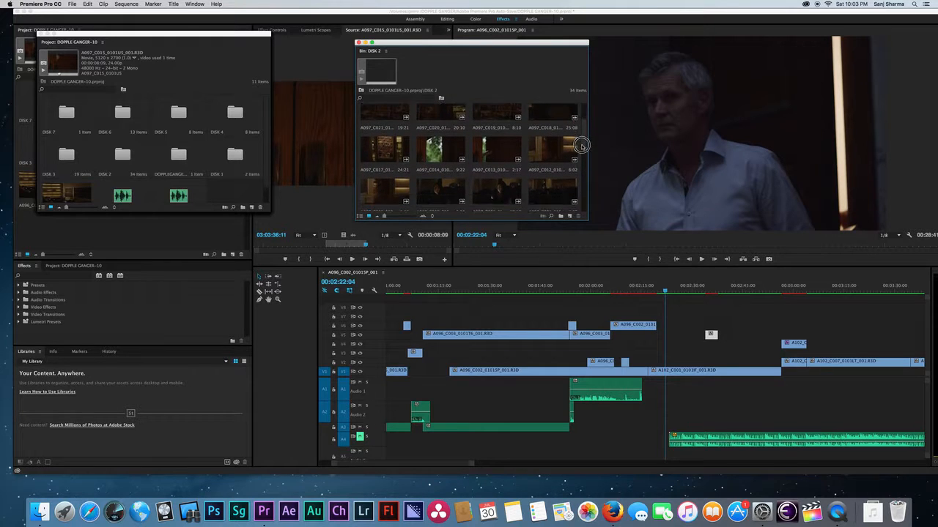
{"action": "left_click", "coordinate": [432, 216]}
{"action": "left_click", "coordinate": [443, 248]}
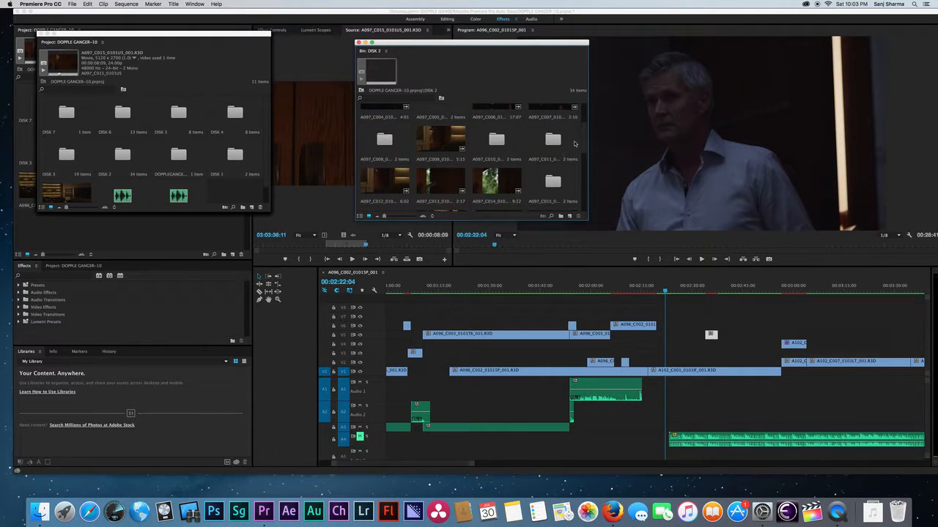
{"action": "scroll", "coordinate": [574, 143], "scroll_direction": "down", "scroll_amount": 2}
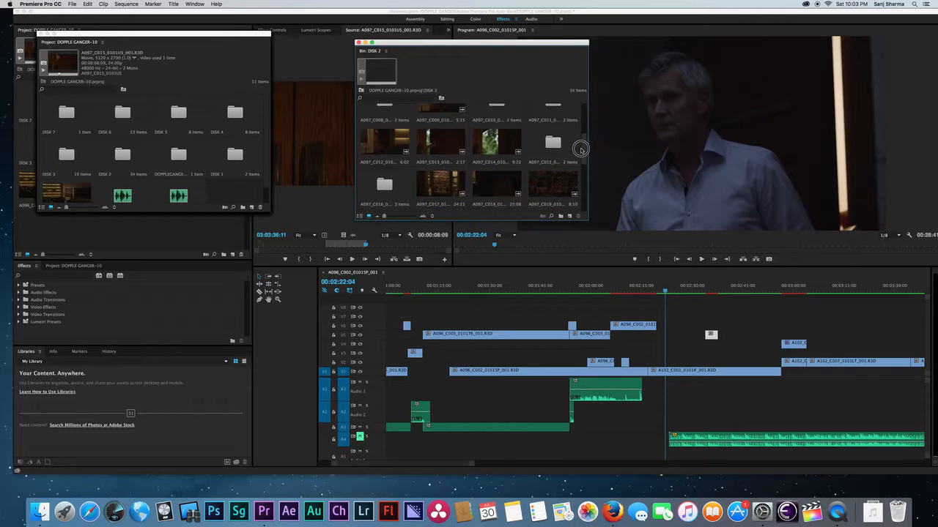
{"action": "left_click_drag", "start_coordinate": [580, 148], "coordinate": [580, 140]}
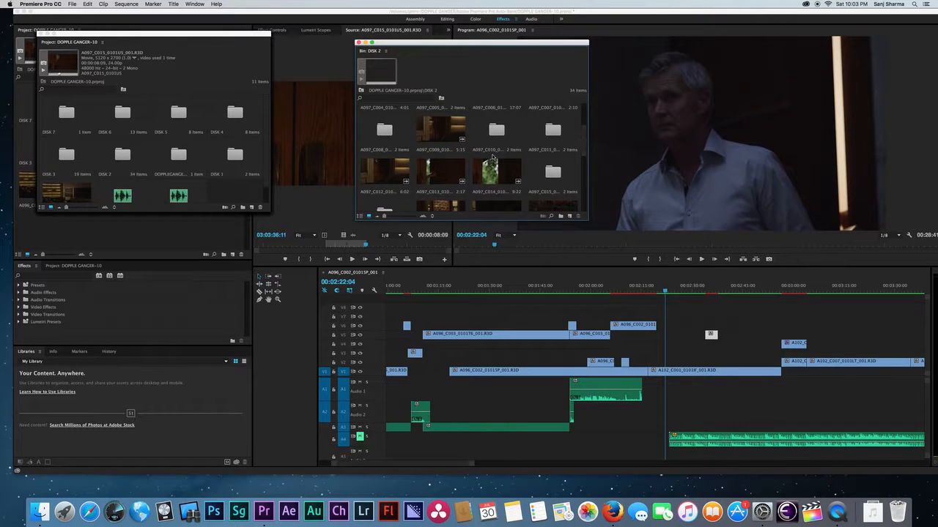
Load the A097_C012 clip from DISK 2 into the source monitor and mark its out point at about 03:00:01:15.
{"action": "double_click", "coordinate": [404, 173]}
{"action": "left_click_drag", "start_coordinate": [448, 45], "coordinate": [120, 22]}
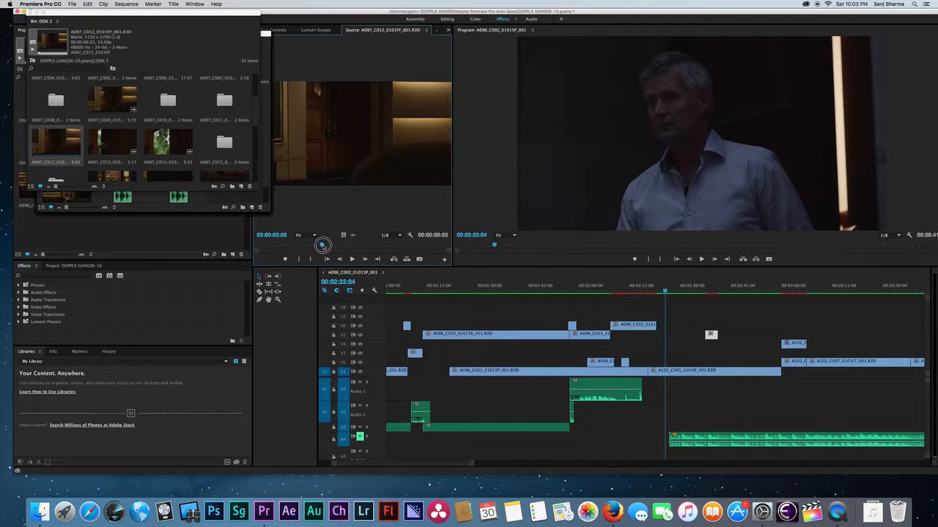
{"action": "left_click_drag", "start_coordinate": [322, 245], "coordinate": [298, 245]}
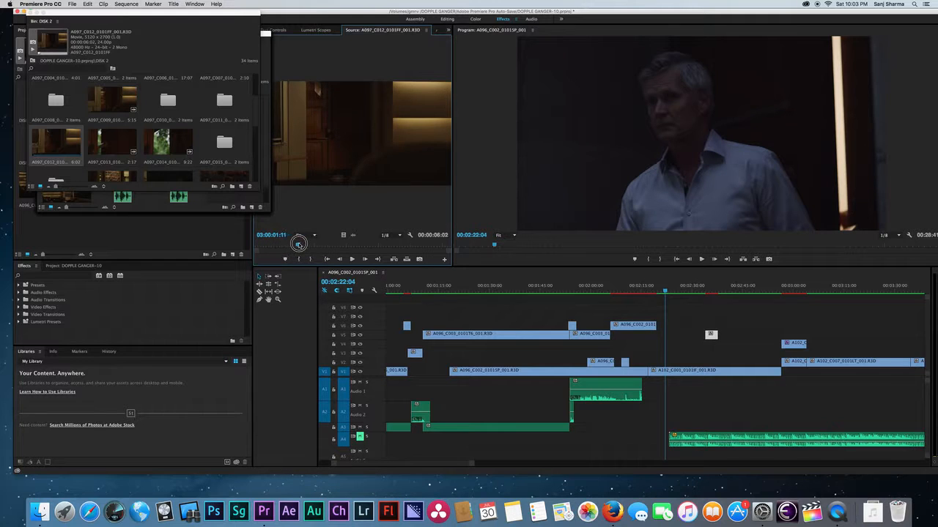
{"action": "key", "text": "o"}
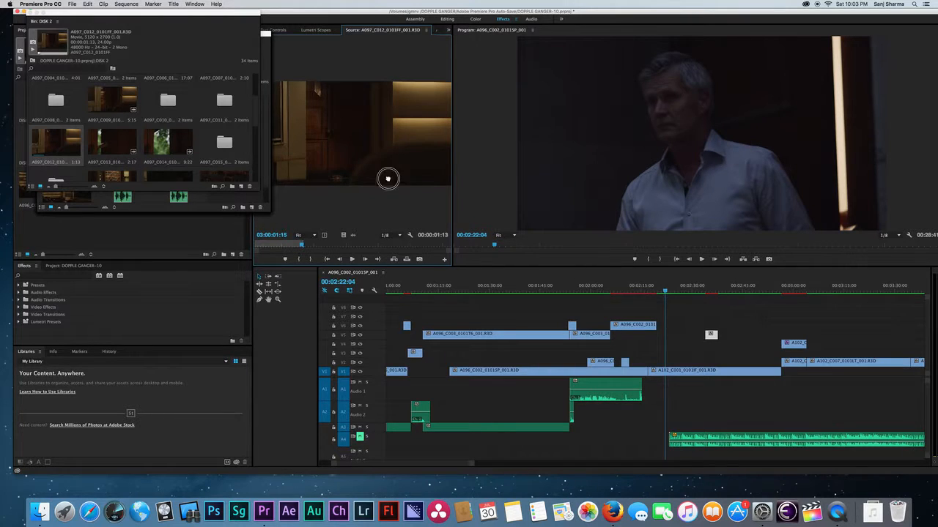
Place the A097_C012 shot on V6 above the book insert, extend its end to match the insert and play it back.
{"action": "left_click_drag", "start_coordinate": [343, 235], "coordinate": [698, 321]}
{"action": "left_click", "coordinate": [707, 289]}
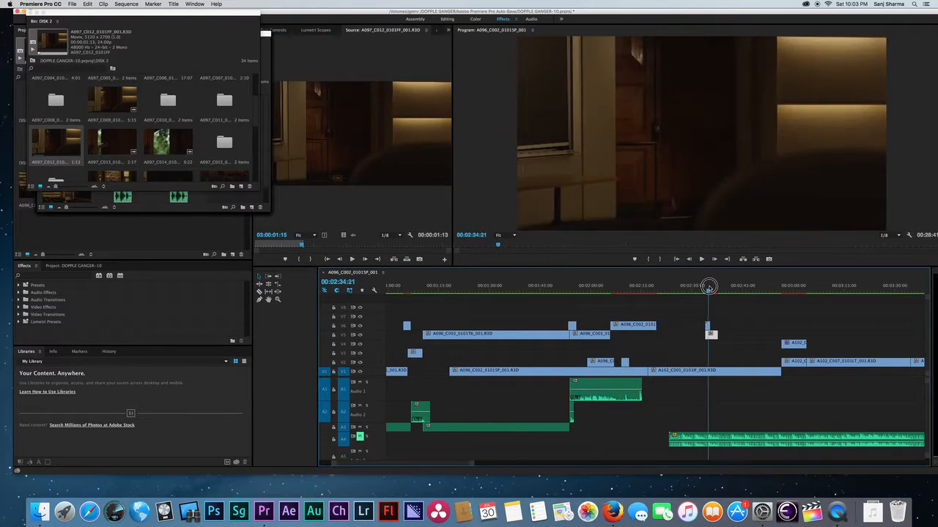
{"action": "left_click_drag", "start_coordinate": [707, 288], "coordinate": [706, 289]}
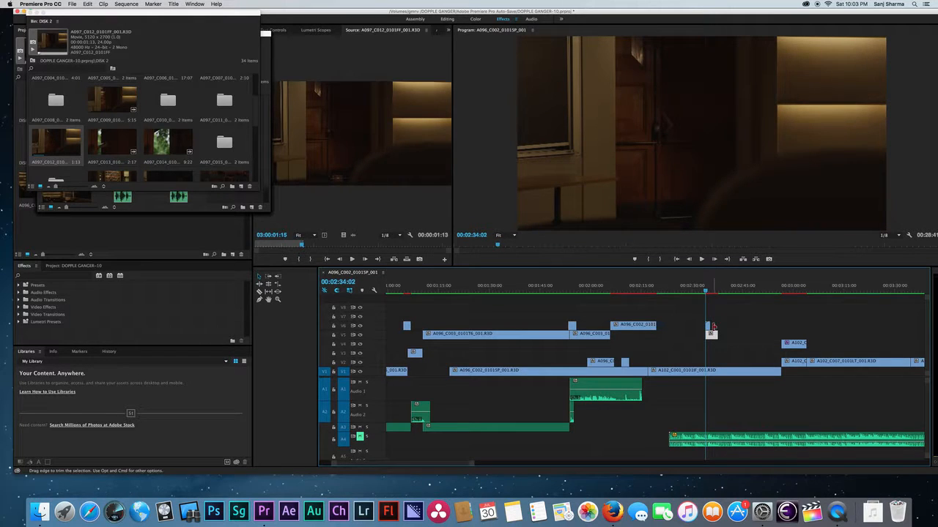
{"action": "left_click_drag", "start_coordinate": [709, 328], "coordinate": [717, 327]}
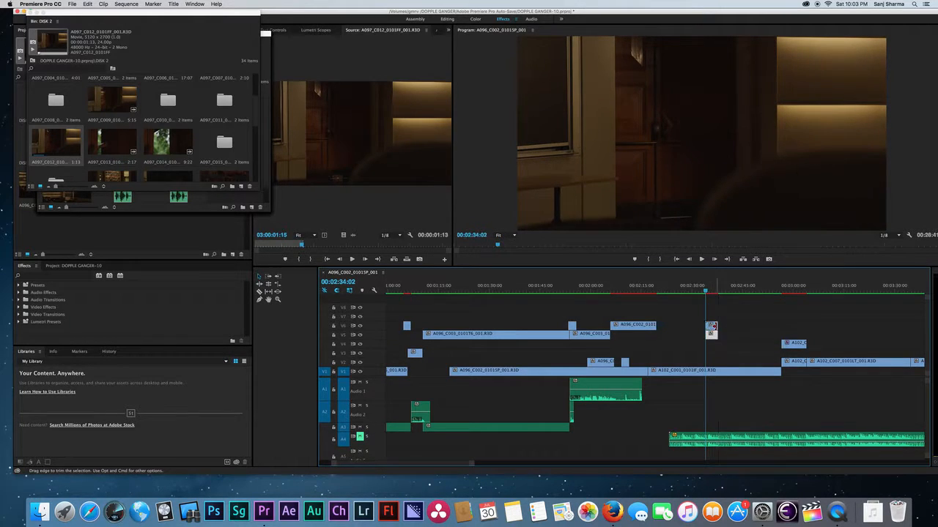
{"action": "left_click", "coordinate": [700, 291]}
{"action": "key", "text": "space"}
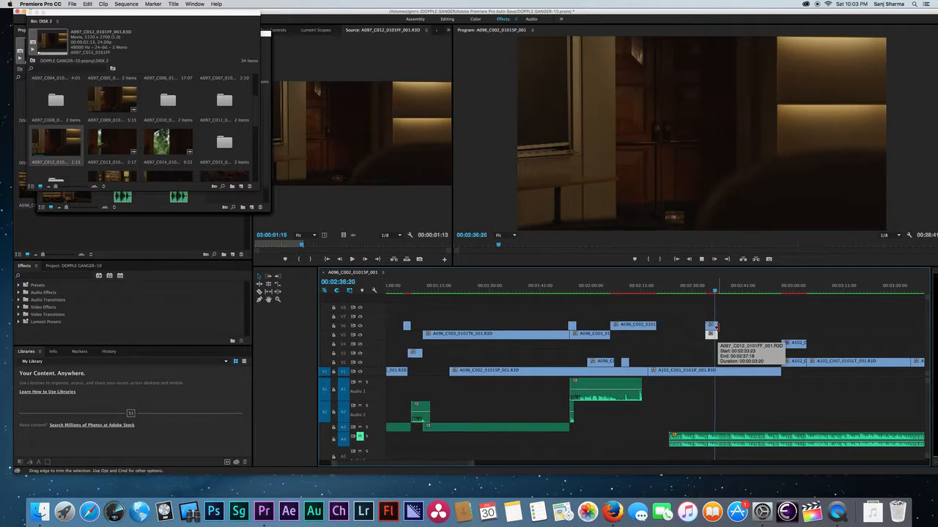
Tighten the start of the A097_C012 insert on V6, realign it over the book insert and replay the cut.
{"action": "left_click", "coordinate": [705, 290]}
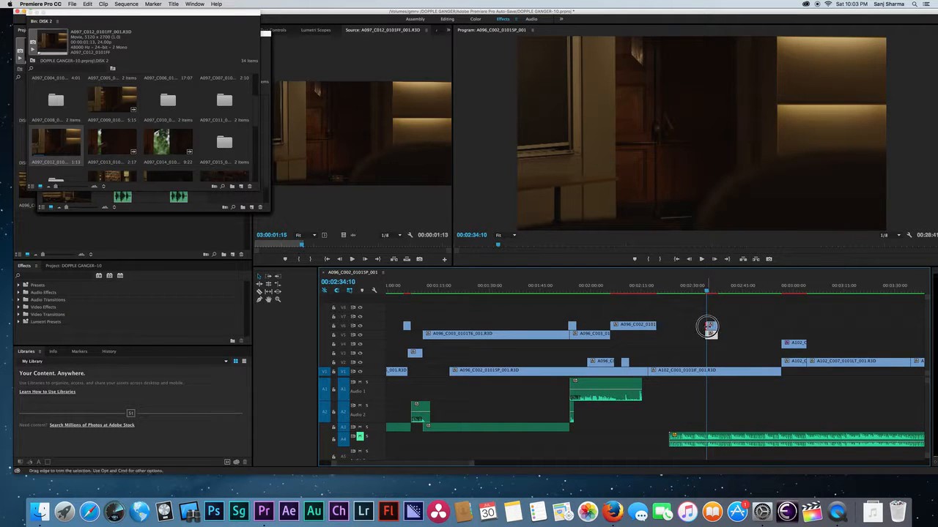
{"action": "left_click_drag", "start_coordinate": [710, 327], "coordinate": [717, 326]}
{"action": "left_click", "coordinate": [704, 293]}
{"action": "key", "text": "space"}
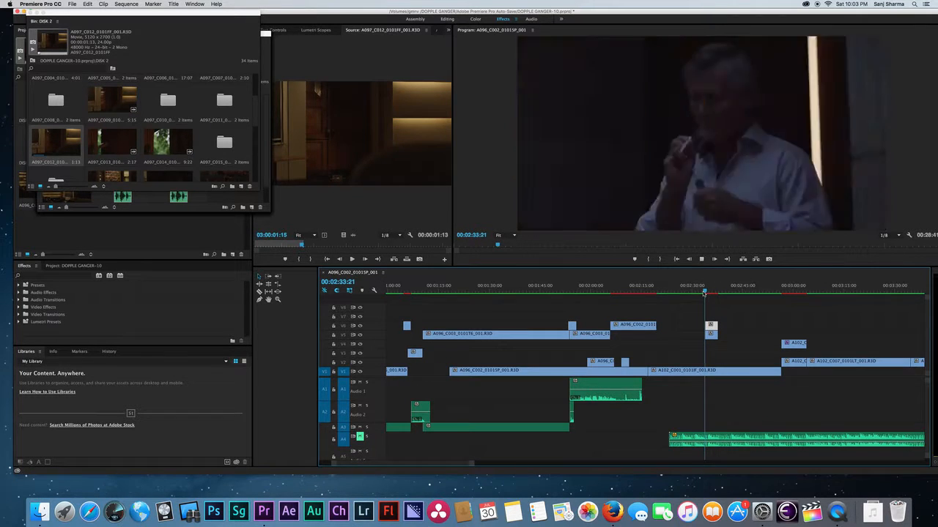
{"action": "left_click", "coordinate": [700, 293]}
{"action": "key", "text": "space"}
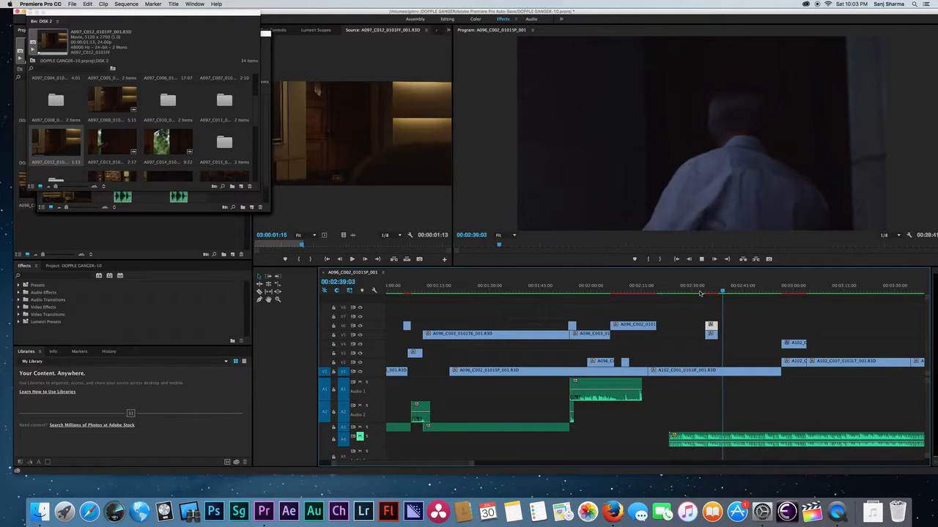
{"action": "left_click", "coordinate": [709, 293]}
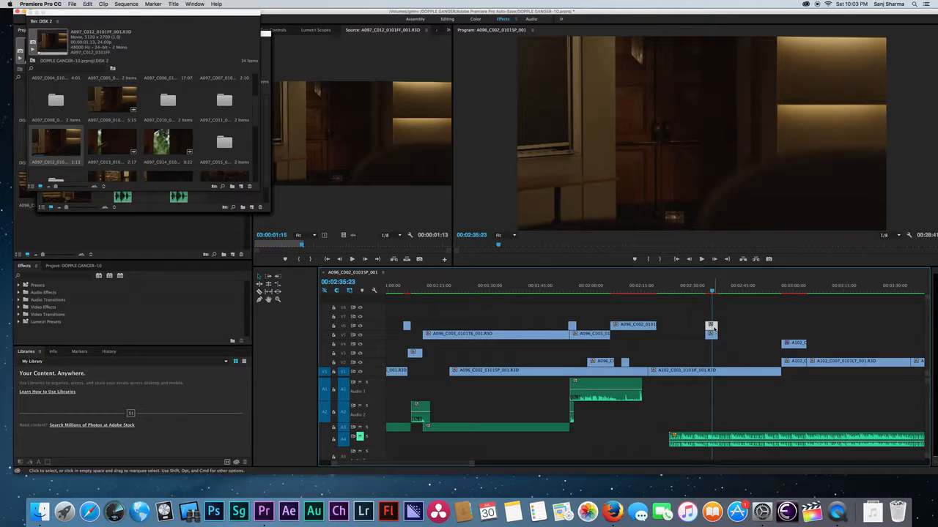
Replay the insert section and trim the end of the V6 A097_C012 clip to about 00:02:36:07.
{"action": "key", "text": "equal"}
{"action": "key", "text": "equal"}
{"action": "left_click", "coordinate": [669, 338]}
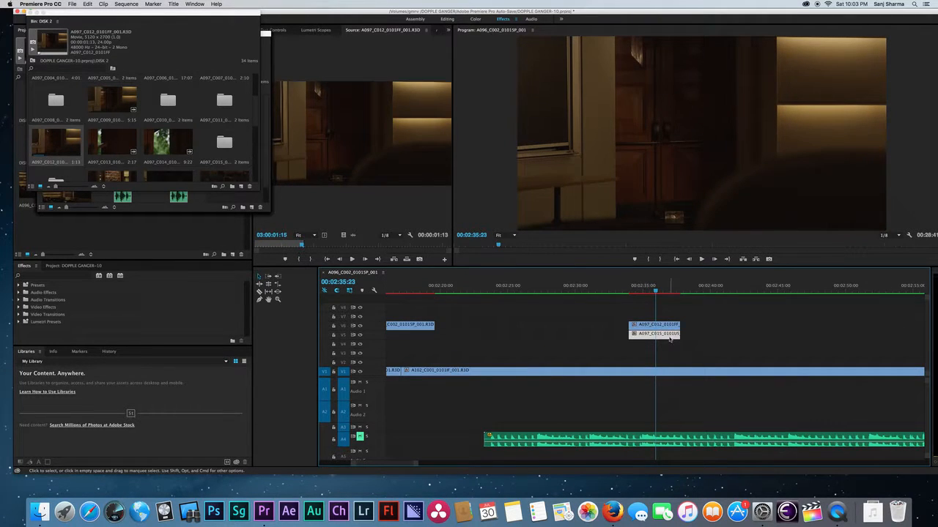
{"action": "left_click", "coordinate": [608, 288]}
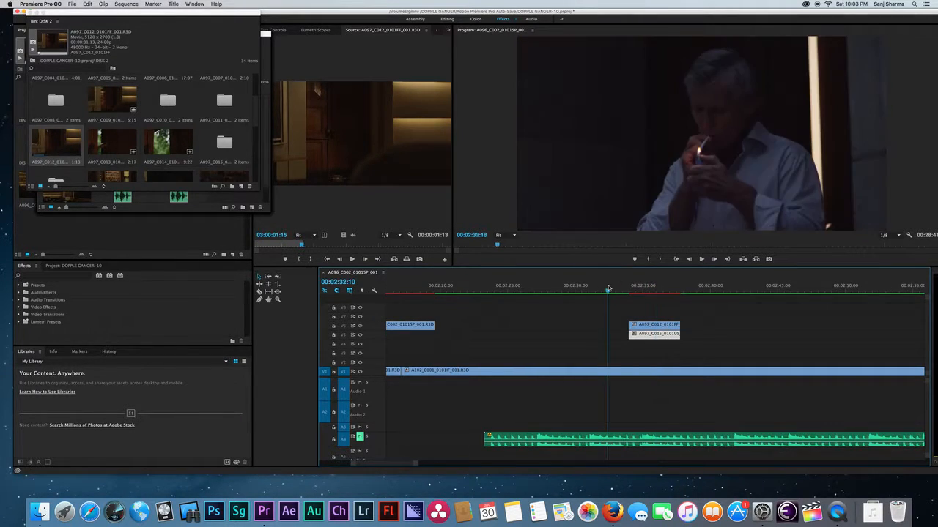
{"action": "key", "text": "space"}
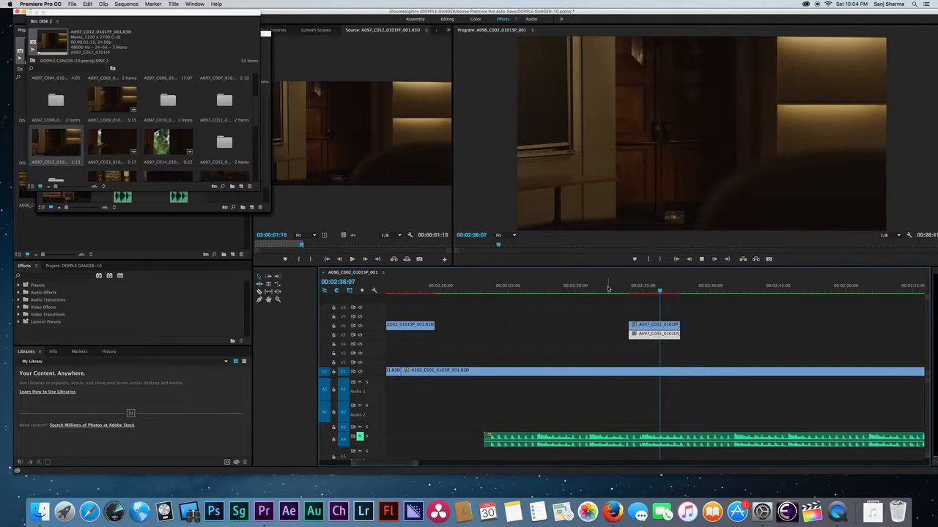
{"action": "left_click_drag", "start_coordinate": [679, 325], "coordinate": [669, 325]}
{"action": "left_click_drag", "start_coordinate": [660, 324], "coordinate": [661, 295]}
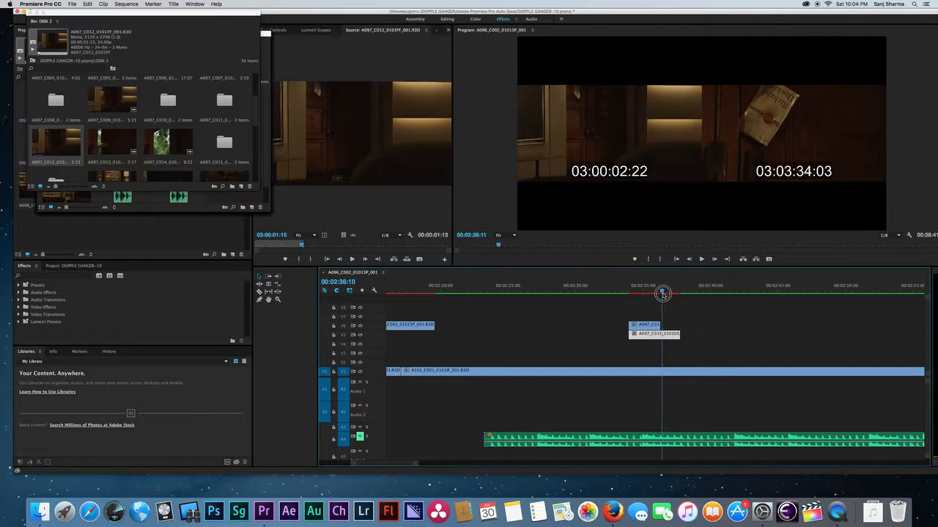
Move the A097_C015 book clip down to V4 at about 00:02:28 and slide the V6 A097_C012 insert to about 00:02:34:14.
{"action": "mouse_move", "coordinate": [662, 294]}
{"action": "left_mouse_down"}
{"action": "mouse_move", "coordinate": [652, 290]}
{"action": "mouse_move", "coordinate": [660, 291]}
{"action": "left_mouse_up"}
{"action": "left_click_drag", "start_coordinate": [651, 334], "coordinate": [575, 343]}
{"action": "left_click_drag", "start_coordinate": [659, 291], "coordinate": [667, 290]}
{"action": "left_click_drag", "start_coordinate": [651, 324], "coordinate": [666, 291]}
{"action": "left_click", "coordinate": [660, 291]}
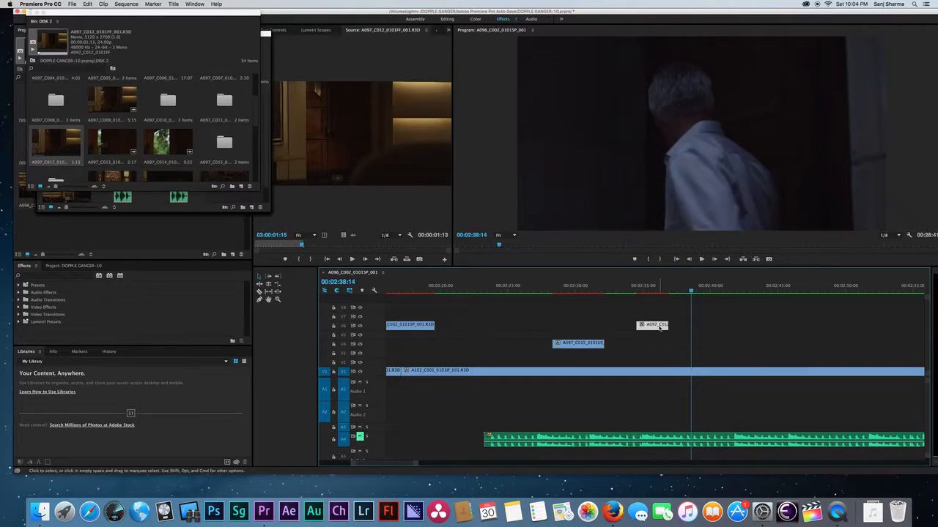
Shift the A097_C012 insert on V6 later to start at about 00:02:35:13 and review the section by playing and scrubbing.
{"action": "key", "text": "space"}
{"action": "left_click", "coordinate": [649, 291]}
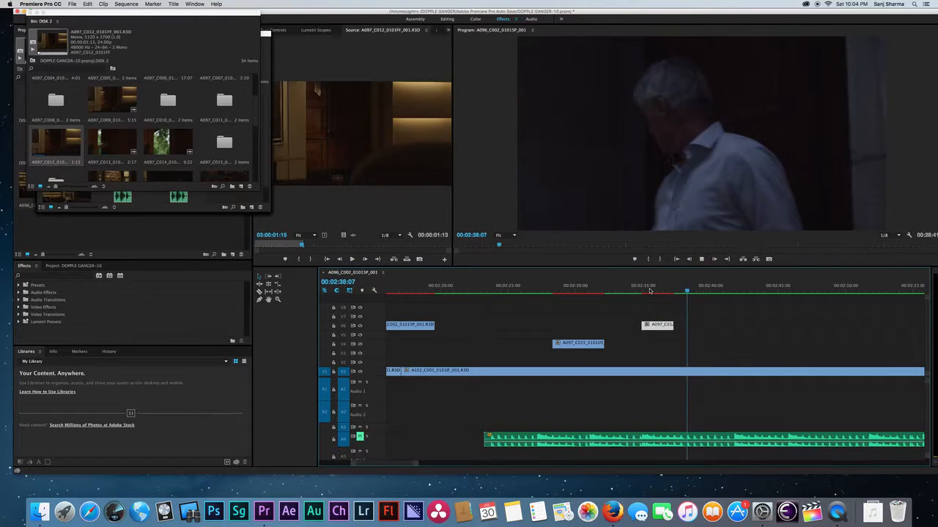
{"action": "key", "text": "space"}
{"action": "left_click_drag", "start_coordinate": [661, 327], "coordinate": [668, 326]}
{"action": "left_click", "coordinate": [662, 290]}
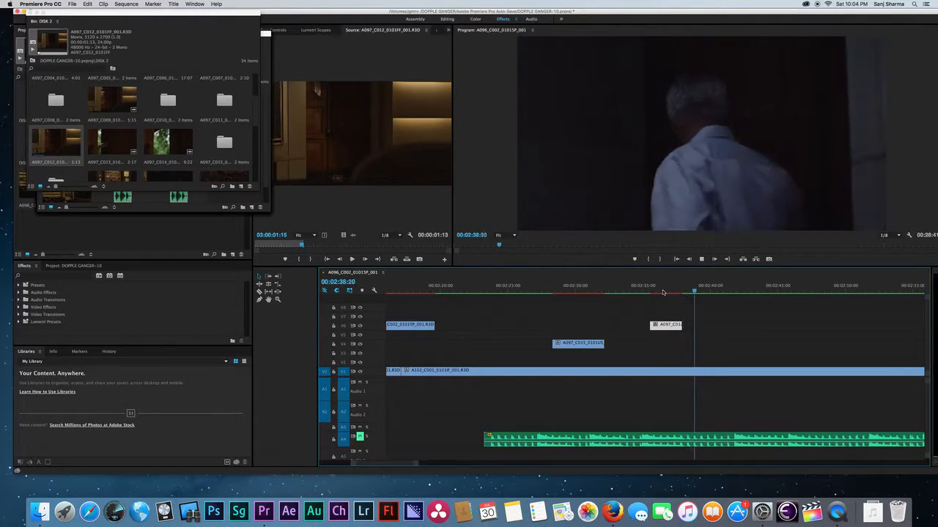
{"action": "left_click", "coordinate": [642, 291]}
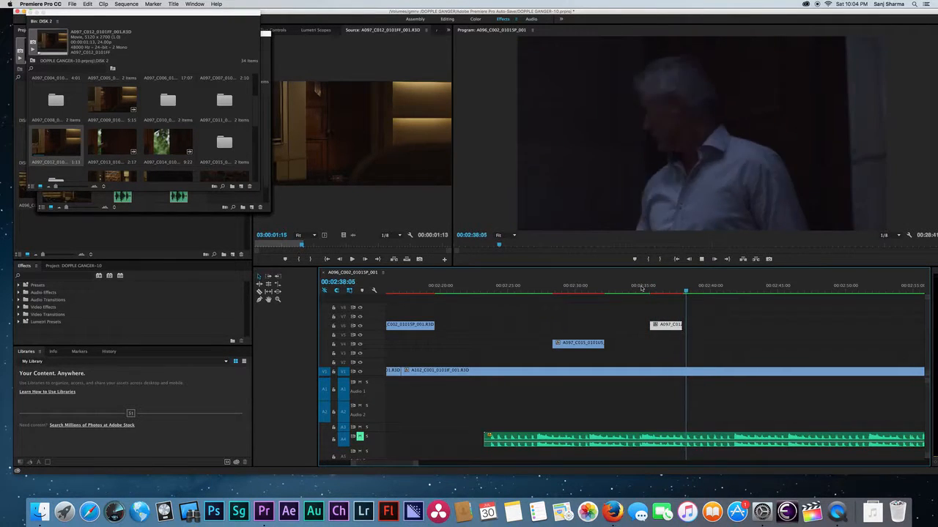
{"action": "left_click", "coordinate": [655, 288]}
{"action": "left_click_drag", "start_coordinate": [655, 287], "coordinate": [656, 290]}
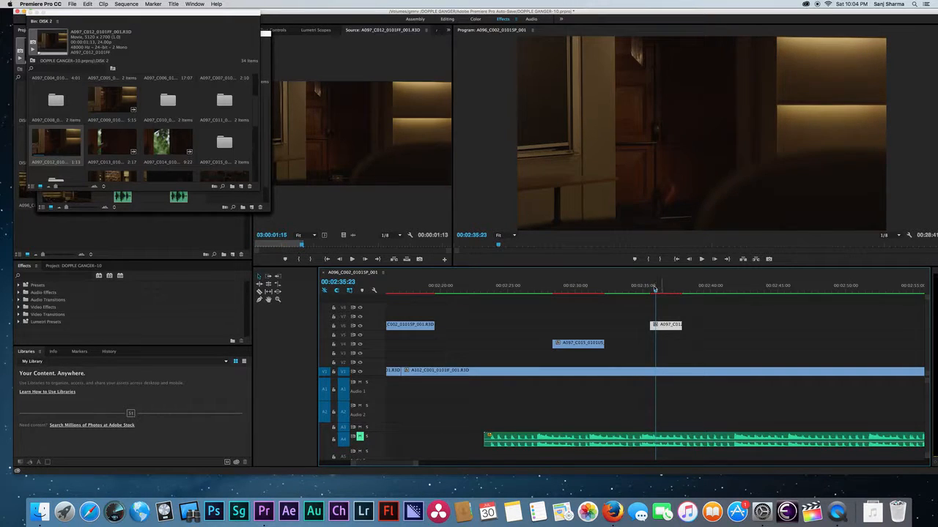
{"action": "left_click_drag", "start_coordinate": [584, 291], "coordinate": [677, 292]}
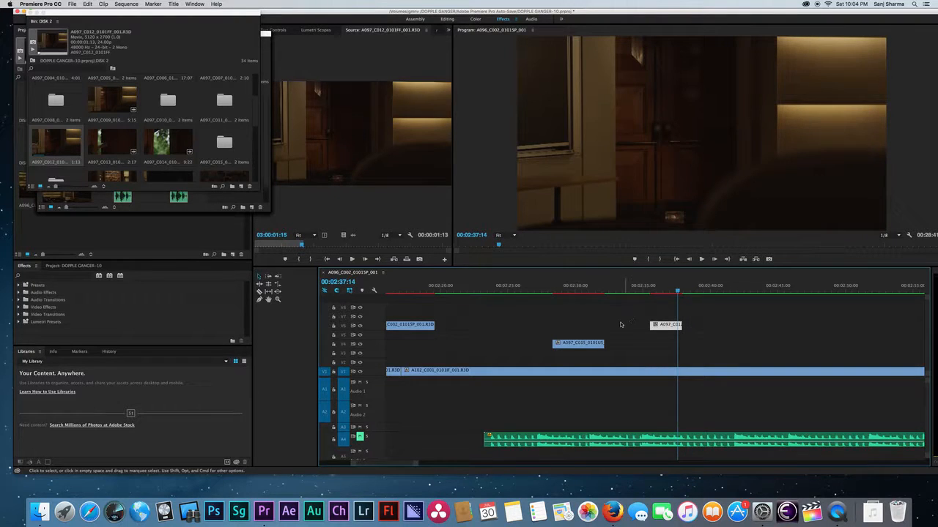
Reveal the source of the V4 A097_C015 book clip in the project.
{"action": "key", "text": "minus"}
{"action": "key", "text": "equal"}
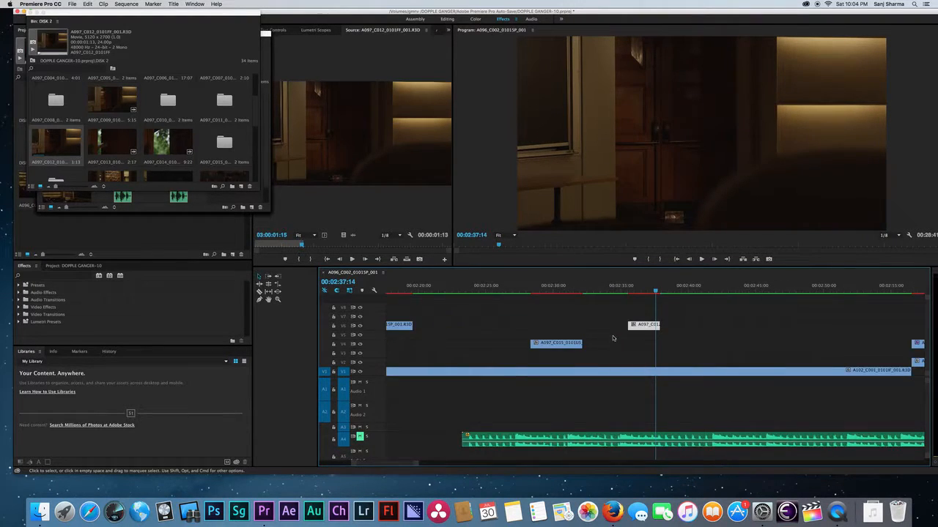
{"action": "key", "text": "minus"}
{"action": "right_click", "coordinate": [610, 346]}
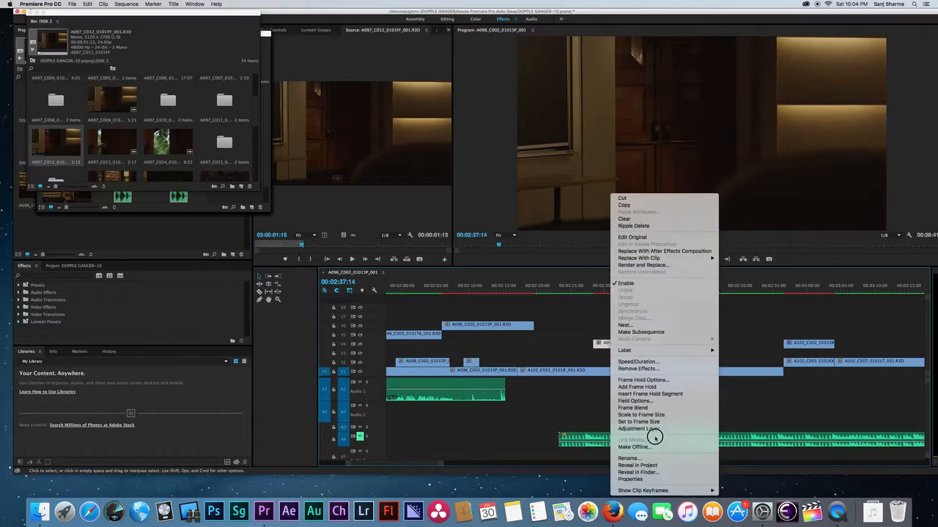
{"action": "left_click", "coordinate": [664, 464]}
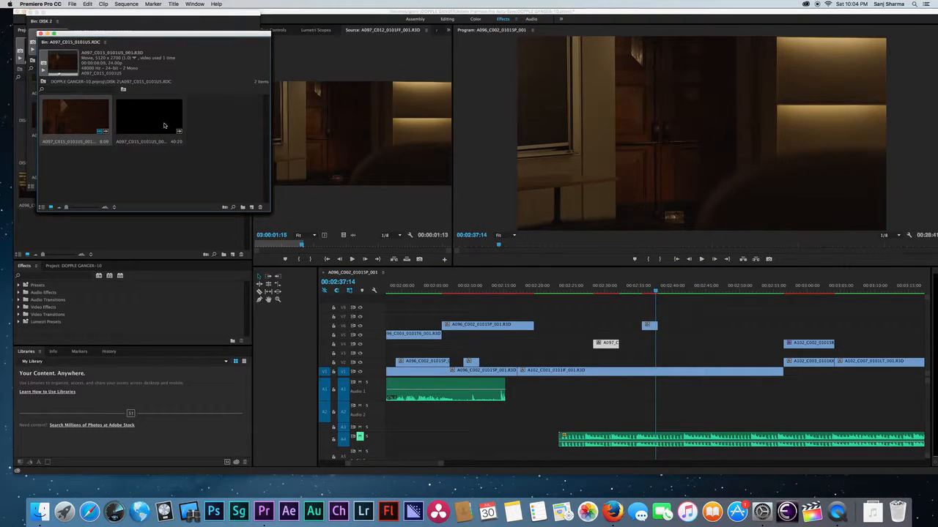
Load A097_C015_0101US_002 into the source monitor, preview it and mark an in point near its beginning.
{"action": "double_click", "coordinate": [164, 126]}
{"action": "left_click_drag", "start_coordinate": [361, 247], "coordinate": [271, 241]}
{"action": "key", "text": "space"}
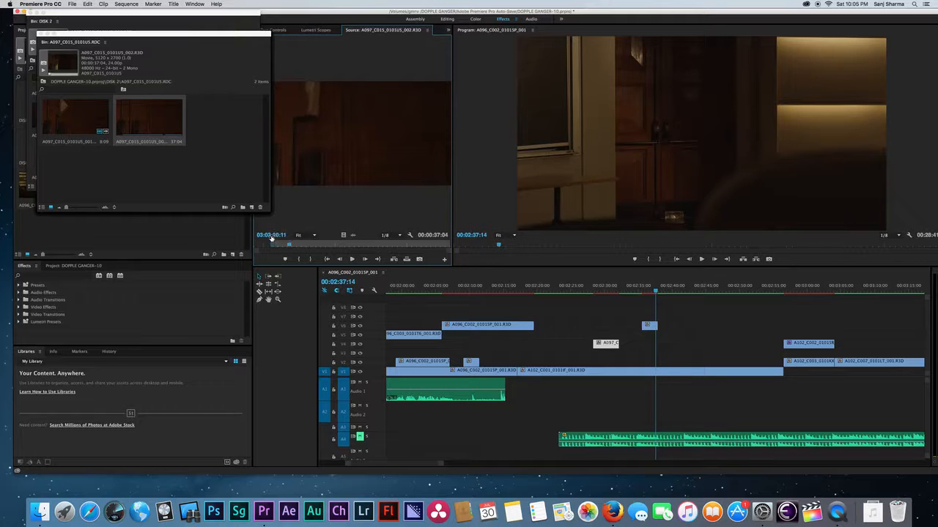
Go up to the DISK 2 bin, sort its contents by name and look inside the A097_C016 bin.
{"action": "left_click", "coordinate": [43, 82]}
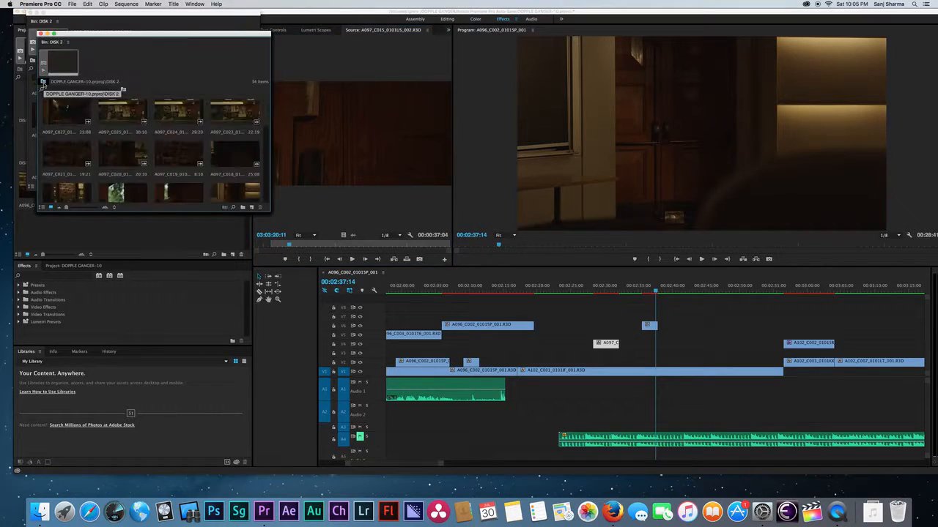
{"action": "scroll", "coordinate": [265, 127], "scroll_direction": "down", "scroll_amount": 2}
{"action": "scroll", "coordinate": [265, 127], "scroll_direction": "down", "scroll_amount": 2}
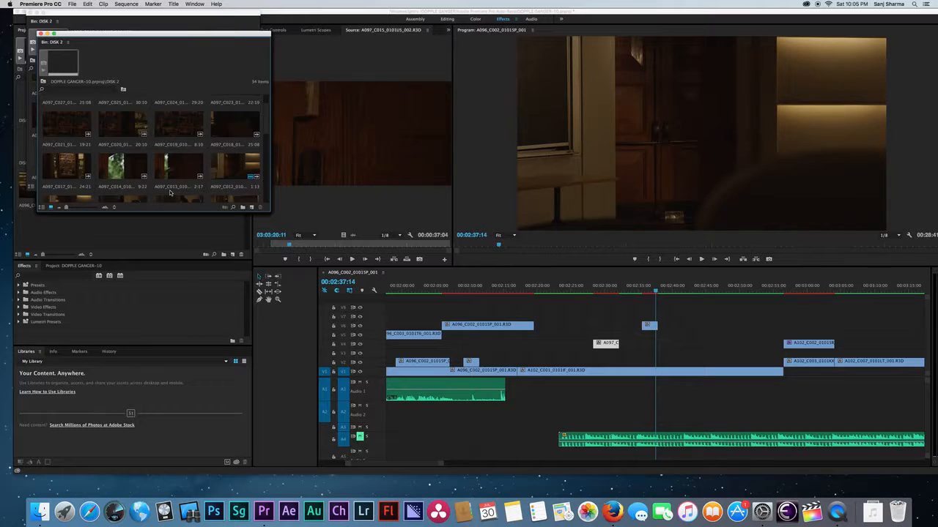
{"action": "left_click", "coordinate": [114, 207]}
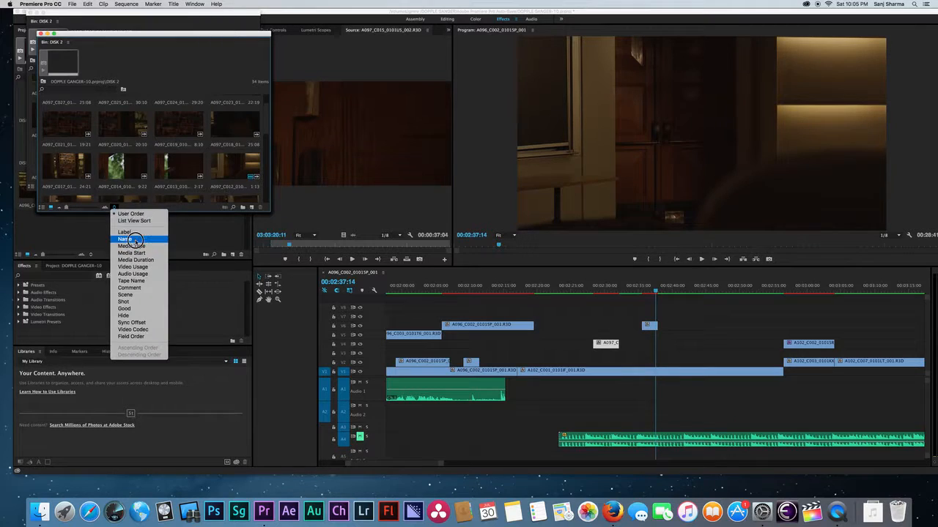
{"action": "left_click", "coordinate": [132, 239]}
{"action": "left_click", "coordinate": [262, 139]}
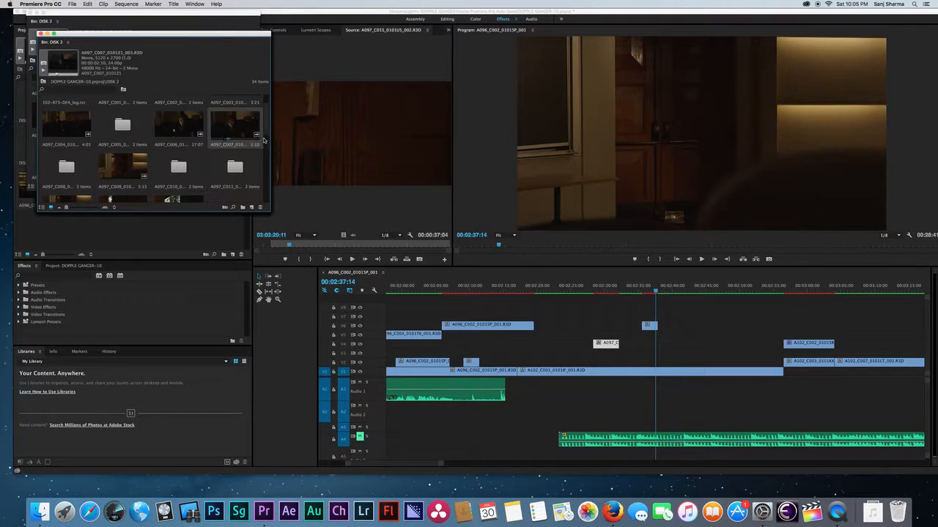
{"action": "left_click_drag", "start_coordinate": [264, 131], "coordinate": [264, 152]}
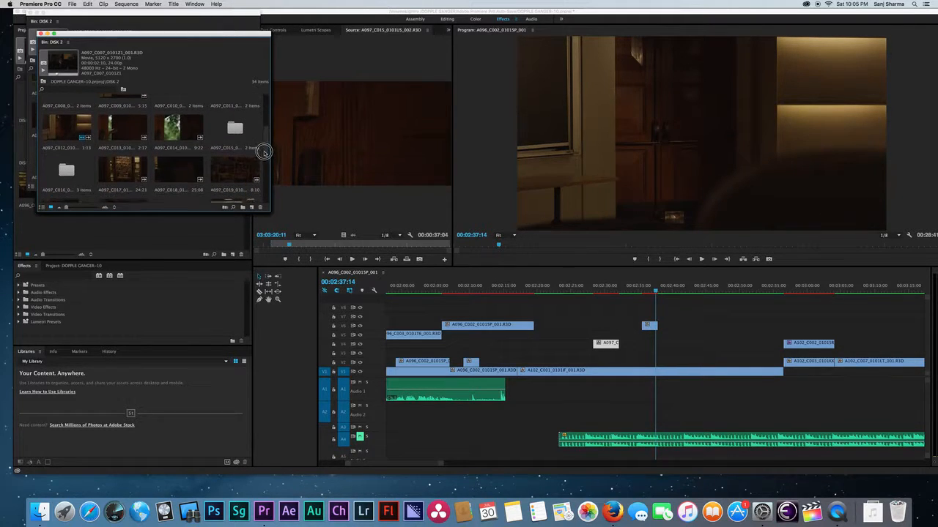
{"action": "double_click", "coordinate": [65, 170]}
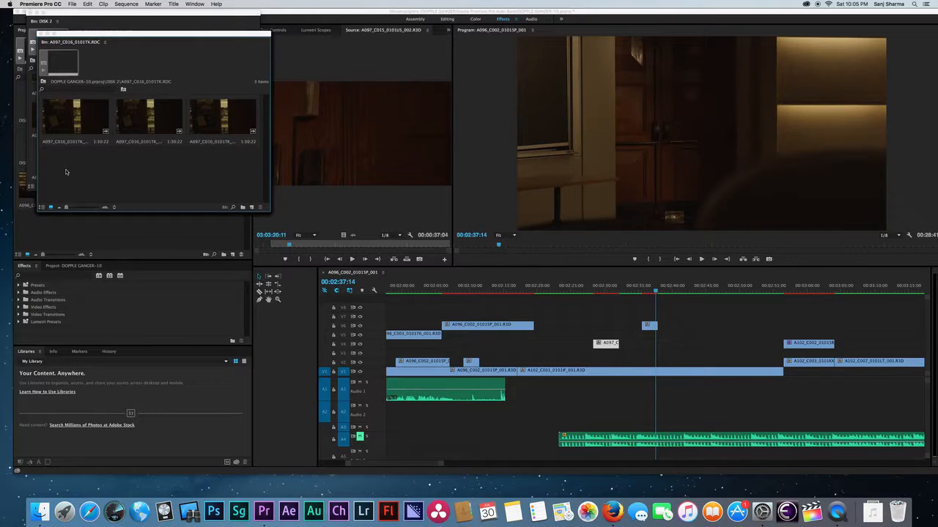
Return to the DISK 2 bin, sort it by name again and load the A097_C013 clip into the source monitor.
{"action": "left_click", "coordinate": [42, 82]}
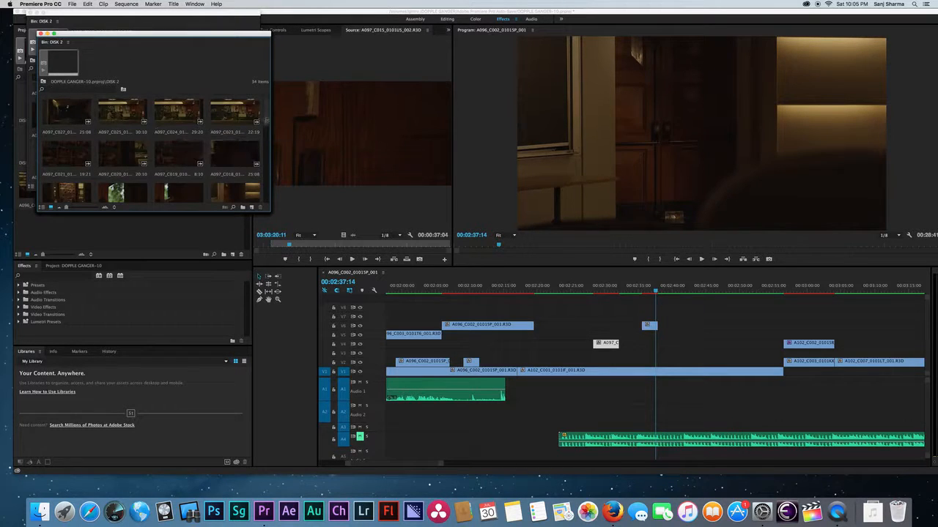
{"action": "left_click_drag", "start_coordinate": [266, 120], "coordinate": [266, 145]}
{"action": "left_click", "coordinate": [114, 207]}
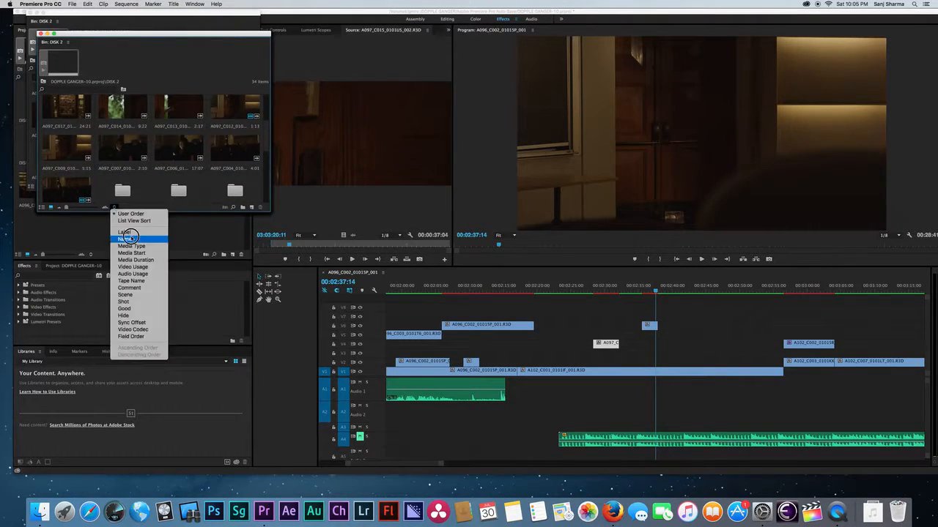
{"action": "left_click", "coordinate": [133, 236]}
{"action": "left_click_drag", "start_coordinate": [265, 140], "coordinate": [265, 144]}
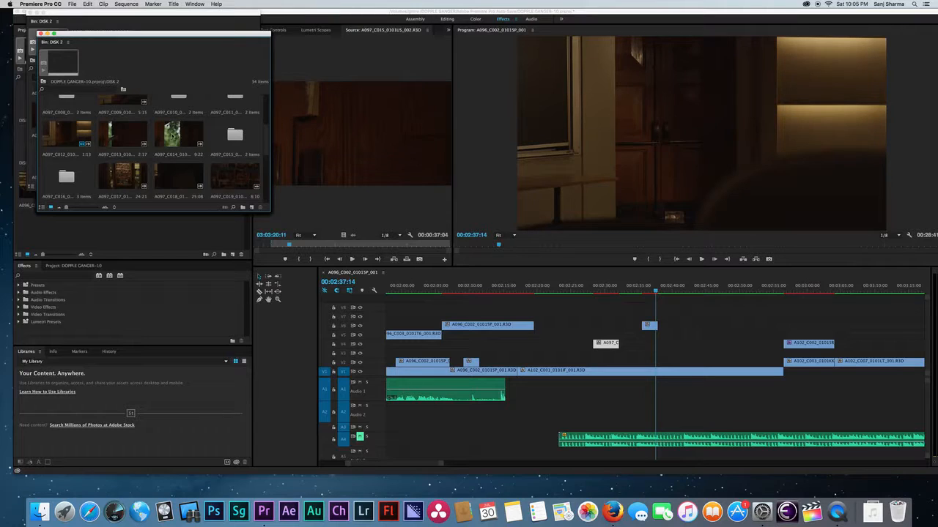
{"action": "double_click", "coordinate": [138, 134]}
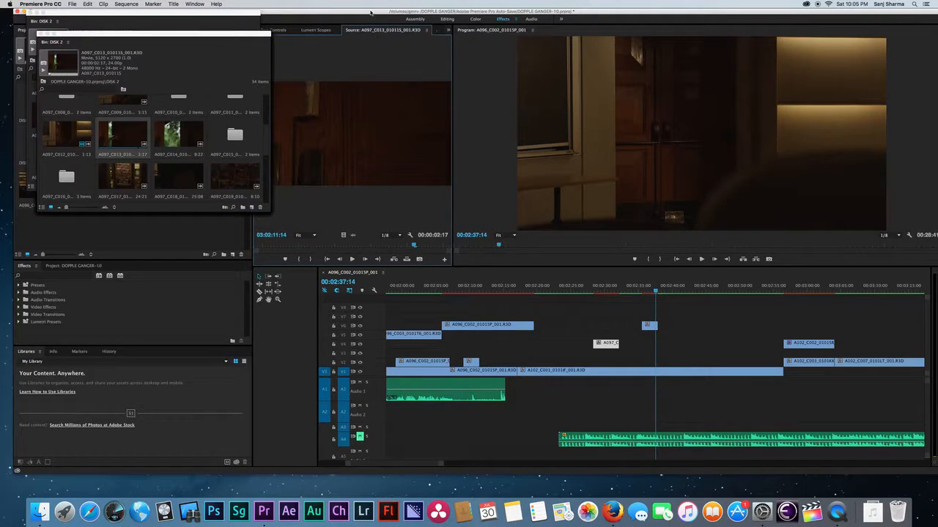
Preview the A097_C013 clip, load A097_C014 into the source monitor and mark in and out points around its falling-book moment.
{"action": "left_click_drag", "start_coordinate": [370, 13], "coordinate": [419, 14]}
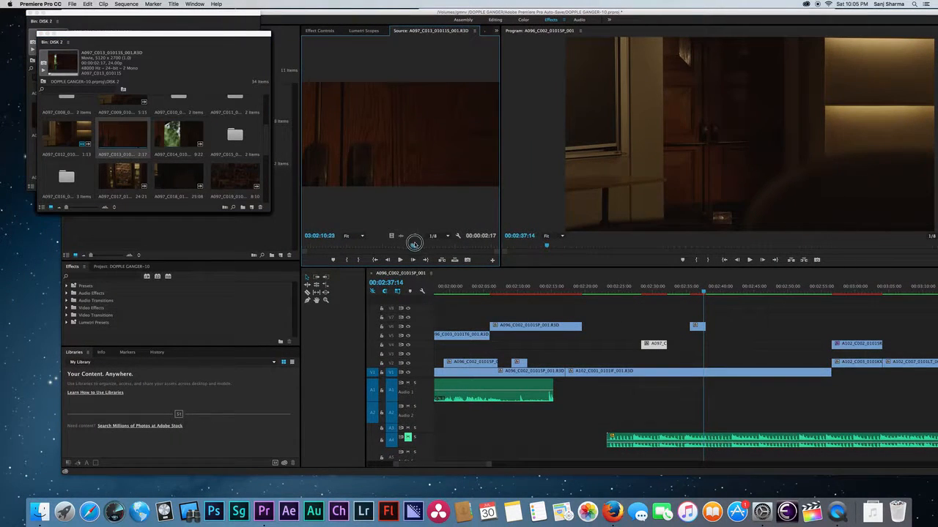
{"action": "left_click_drag", "start_coordinate": [363, 245], "coordinate": [441, 240]}
{"action": "double_click", "coordinate": [198, 146]}
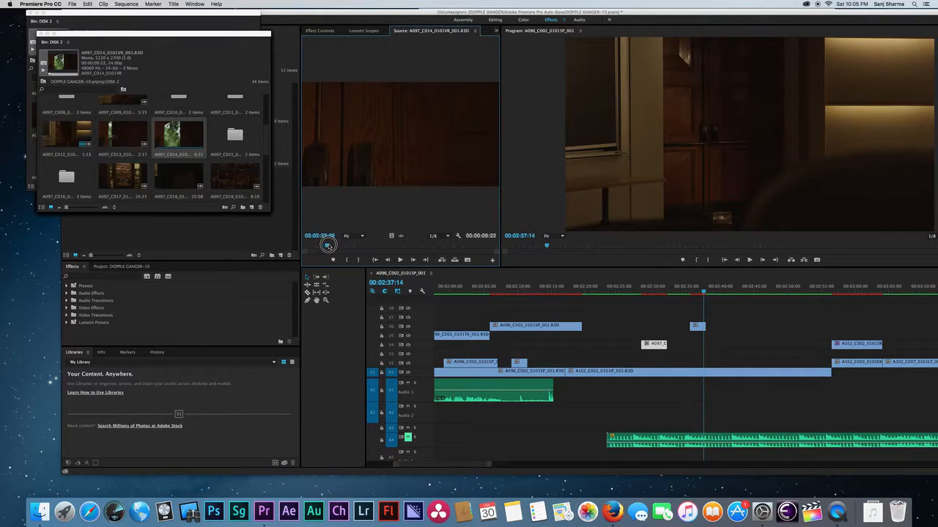
{"action": "left_click_drag", "start_coordinate": [328, 245], "coordinate": [397, 245]}
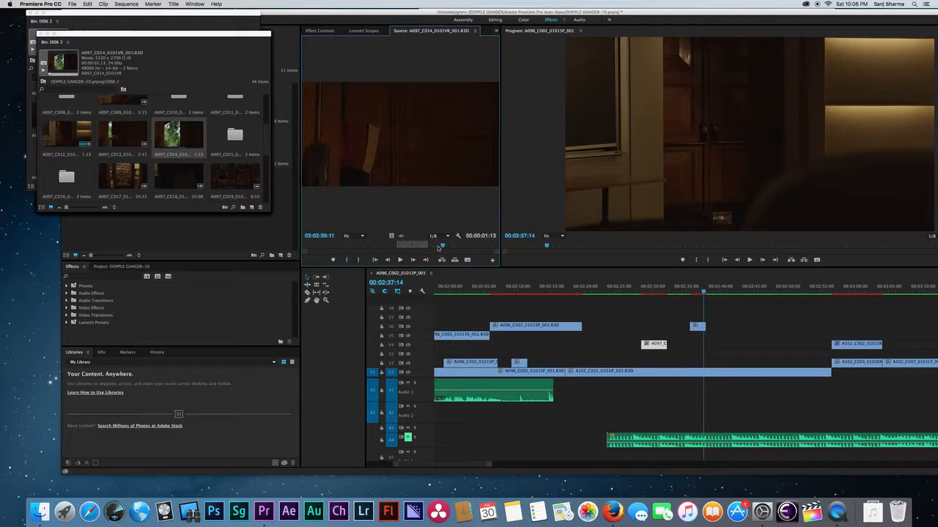
Try the marked A097_C014 section on V6 directly after the A096_C002 clip, review it and delete it from the timeline.
{"action": "left_click_drag", "start_coordinate": [438, 248], "coordinate": [580, 288]}
{"action": "left_click", "coordinate": [583, 287]}
{"action": "left_click_drag", "start_coordinate": [602, 326], "coordinate": [590, 329]}
{"action": "left_click", "coordinate": [578, 289]}
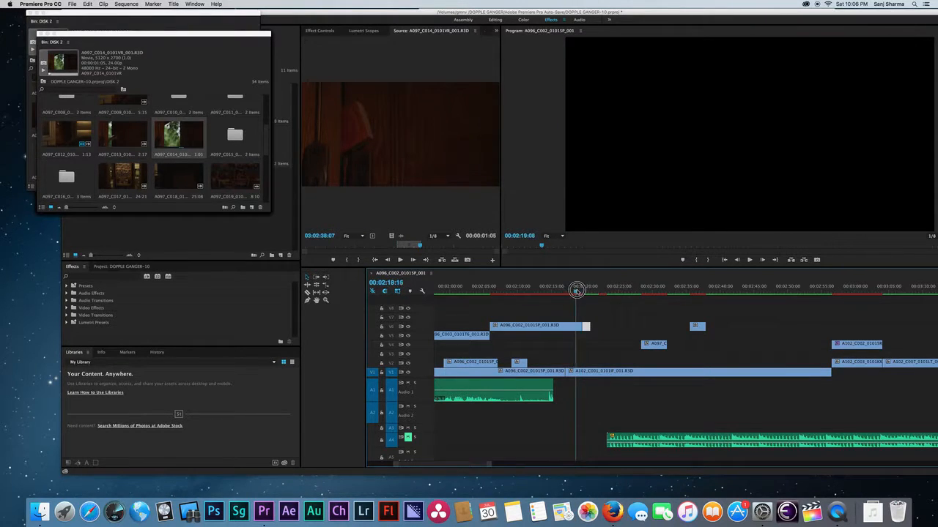
{"action": "mouse_move", "coordinate": [579, 291]}
{"action": "left_mouse_down"}
{"action": "mouse_move", "coordinate": [594, 285]}
{"action": "mouse_move", "coordinate": [566, 291]}
{"action": "left_mouse_up"}
{"action": "key", "text": "Delete"}
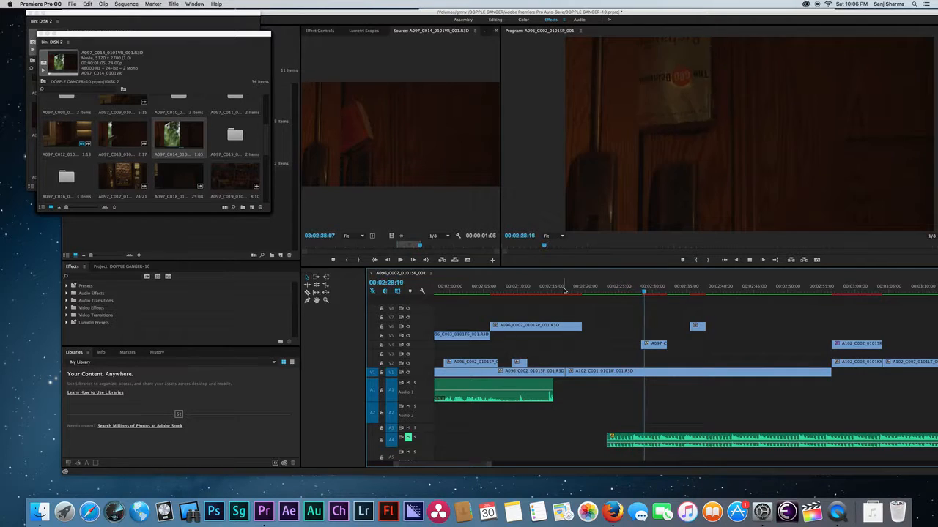
Delete the A097_C015 book clip from V4 and review the cut into A102_C001 around 02:19.
{"action": "left_click", "coordinate": [640, 291]}
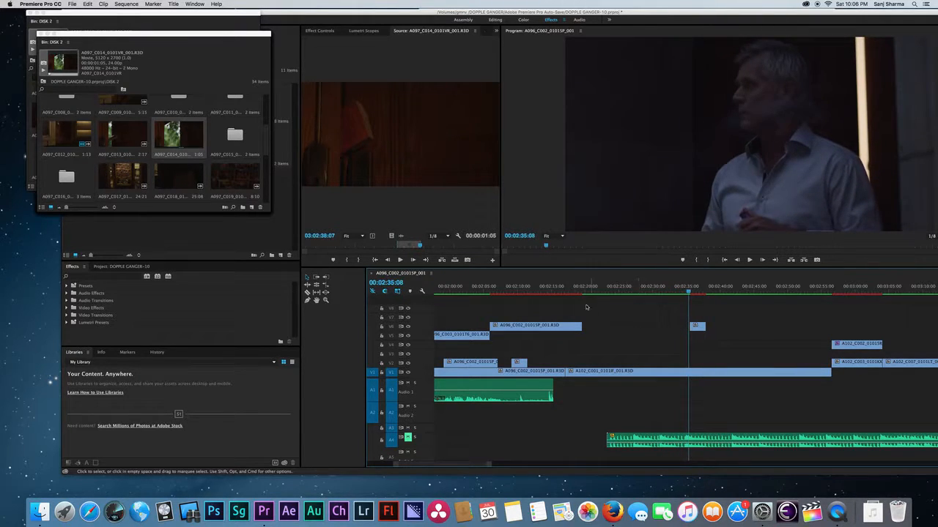
{"action": "left_click", "coordinate": [575, 288]}
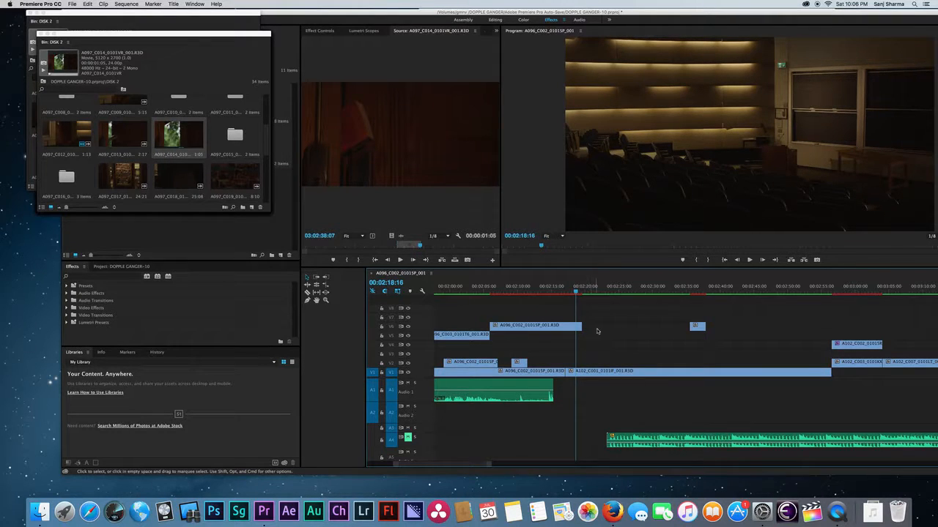
{"action": "left_click", "coordinate": [594, 291]}
{"action": "left_click_drag", "start_coordinate": [594, 291], "coordinate": [591, 293]}
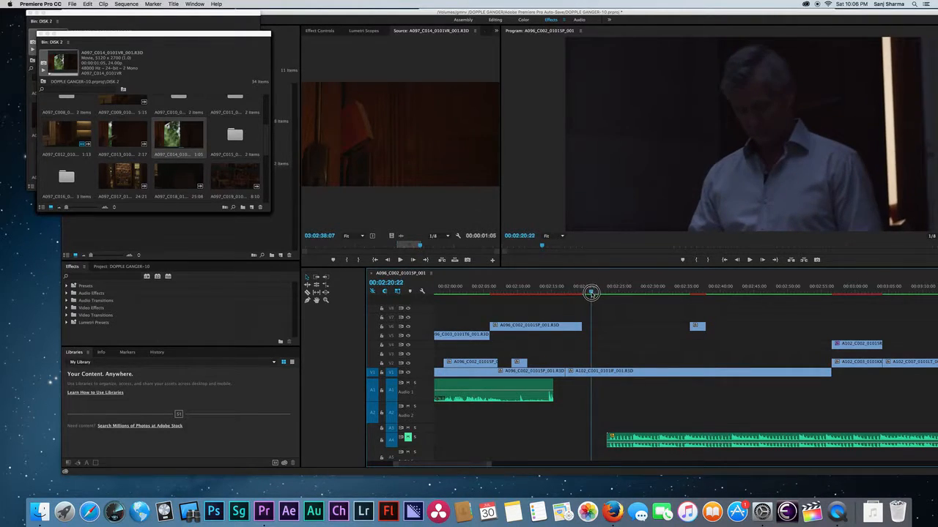
{"action": "left_click", "coordinate": [579, 291]}
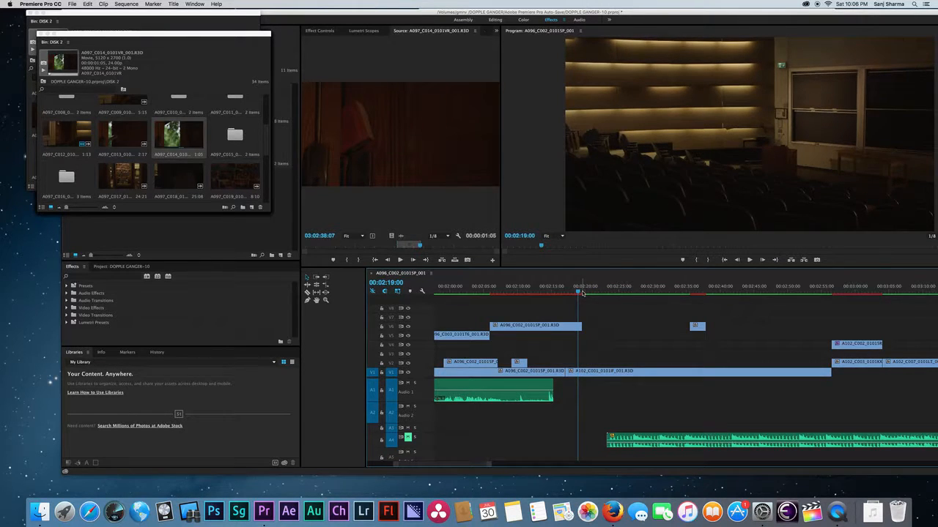
{"action": "mouse_move", "coordinate": [578, 291]}
{"action": "left_mouse_down"}
{"action": "mouse_move", "coordinate": [587, 290]}
{"action": "mouse_move", "coordinate": [530, 291]}
{"action": "mouse_move", "coordinate": [583, 290]}
{"action": "left_mouse_up"}
Use Track Select Forward on A102_C001 and shift it with the clips following it about 21 seconds later.
{"action": "key", "text": "minus"}
{"action": "key", "text": "minus"}
{"action": "key", "text": "minus"}
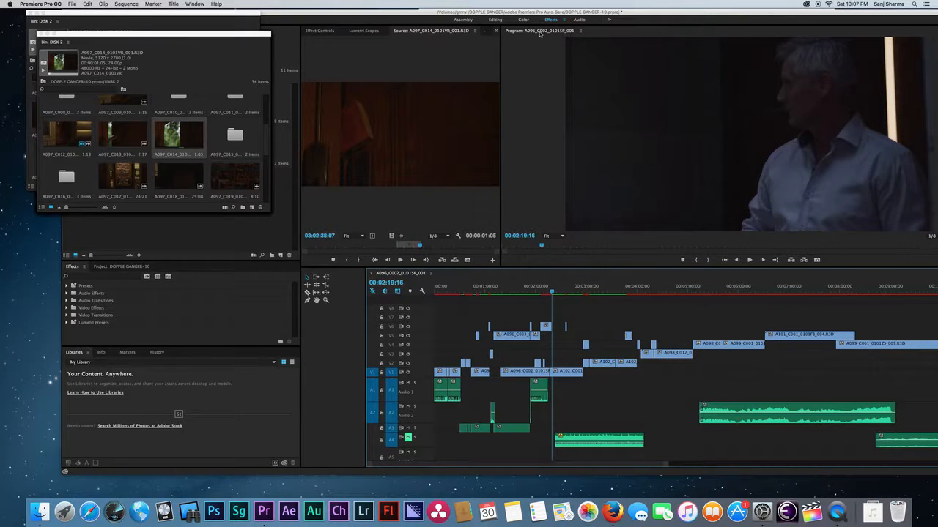
{"action": "left_click_drag", "start_coordinate": [541, 13], "coordinate": [402, 14]}
{"action": "key", "text": "minus"}
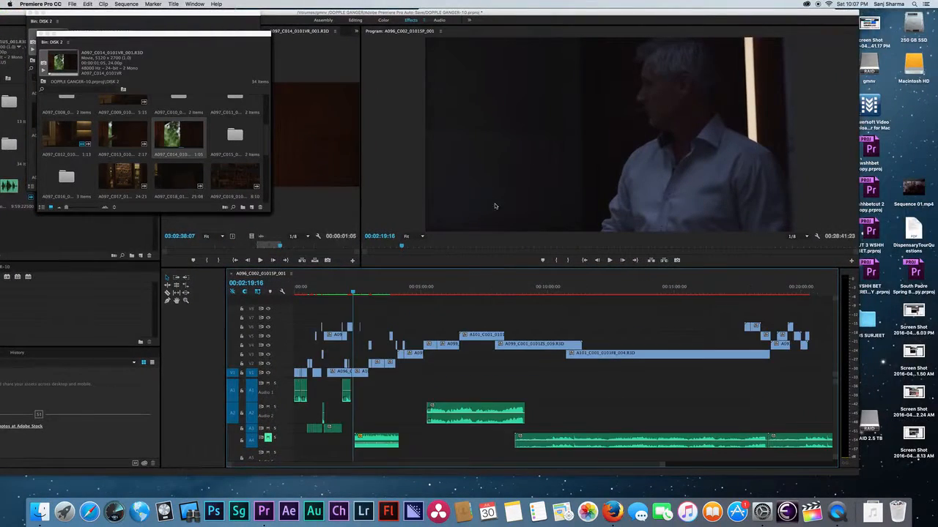
{"action": "left_click", "coordinate": [176, 279]}
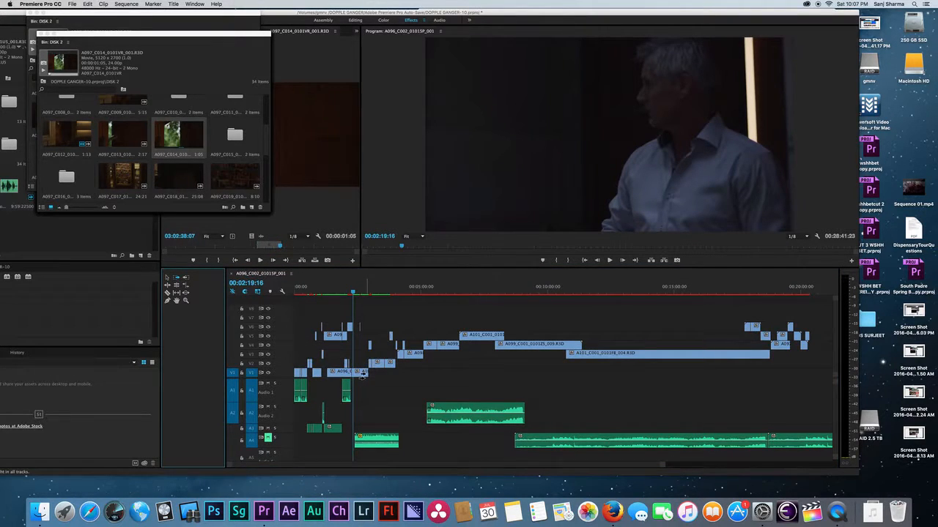
{"action": "left_click", "coordinate": [362, 375]}
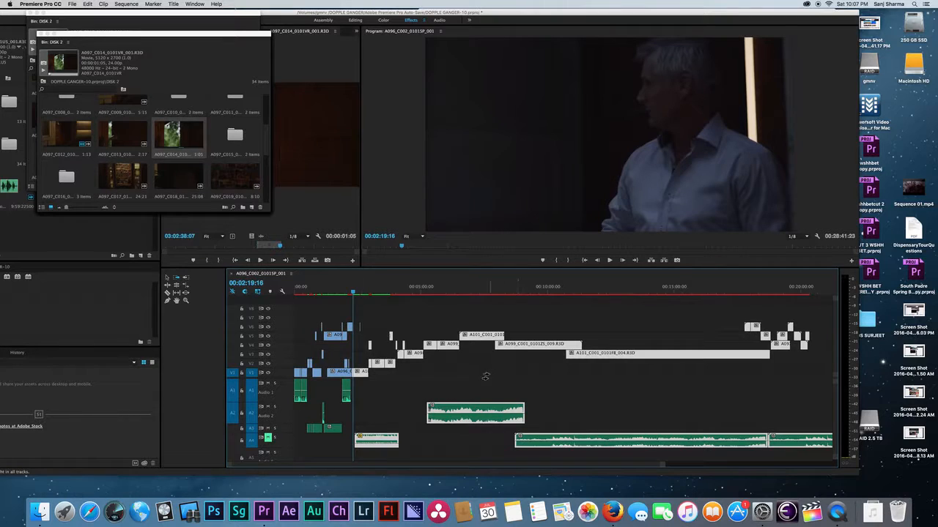
{"action": "left_click_drag", "start_coordinate": [363, 373], "coordinate": [372, 374]}
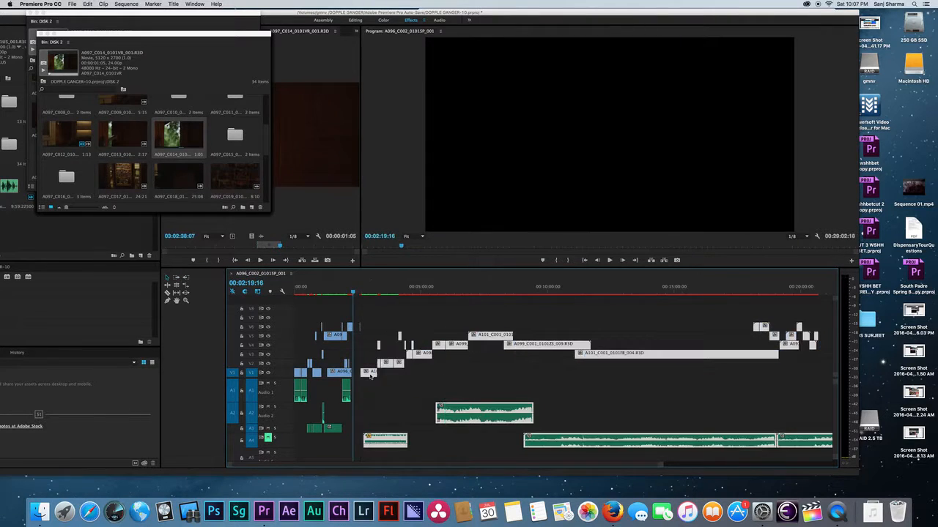
Extend the start of the A102_C001 clip back to meet the end of A096_C002 on V1.
{"action": "key", "text": "equal"}
{"action": "key", "text": "equal"}
{"action": "key", "text": "equal"}
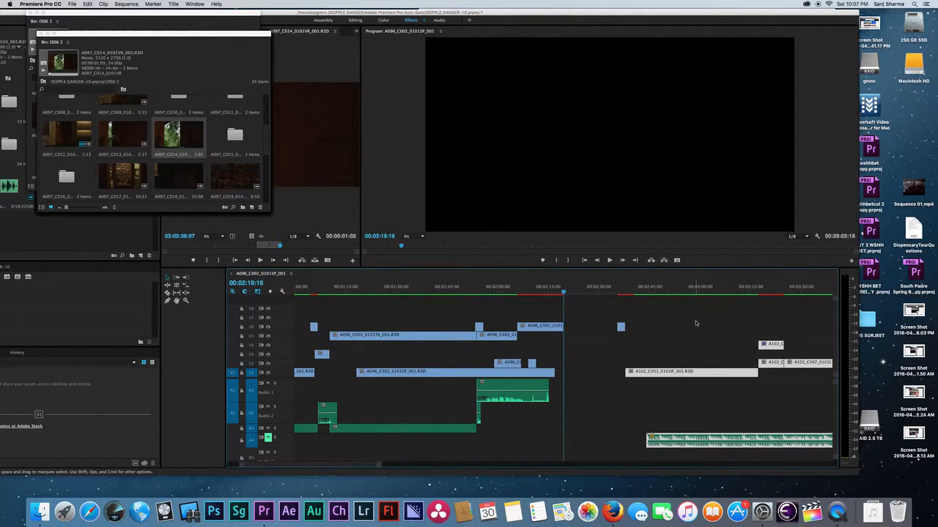
{"action": "key", "text": "minus"}
{"action": "key", "text": "minus"}
{"action": "key", "text": "equal"}
{"action": "key", "text": "equal"}
{"action": "key", "text": "equal"}
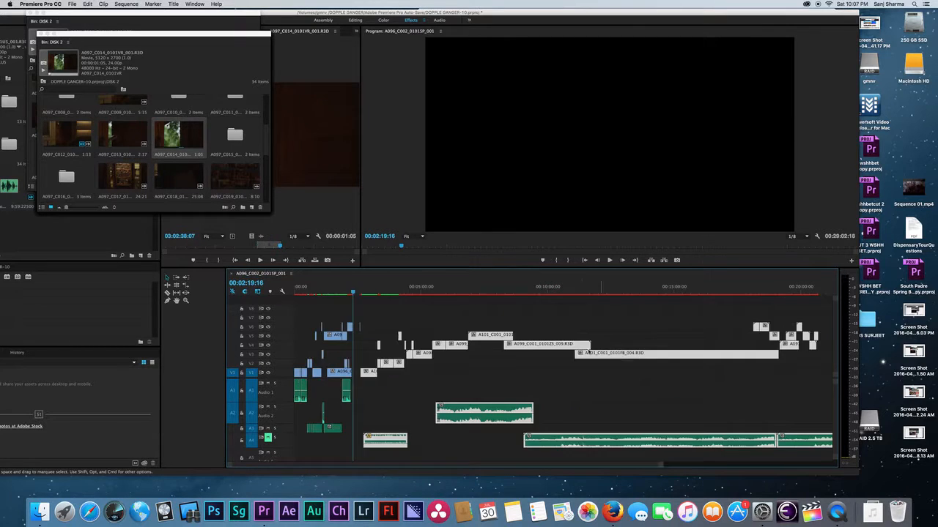
{"action": "left_click", "coordinate": [585, 353]}
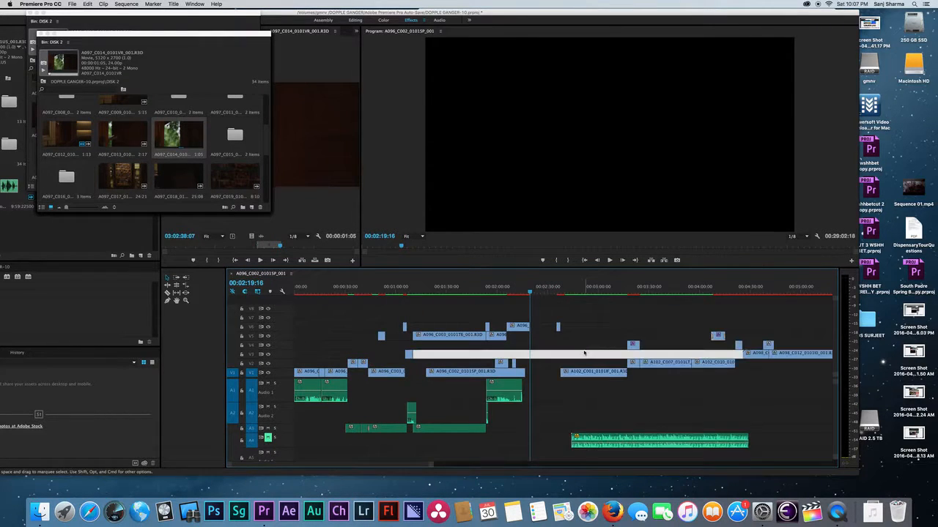
{"action": "left_click_drag", "start_coordinate": [571, 286], "coordinate": [577, 289]}
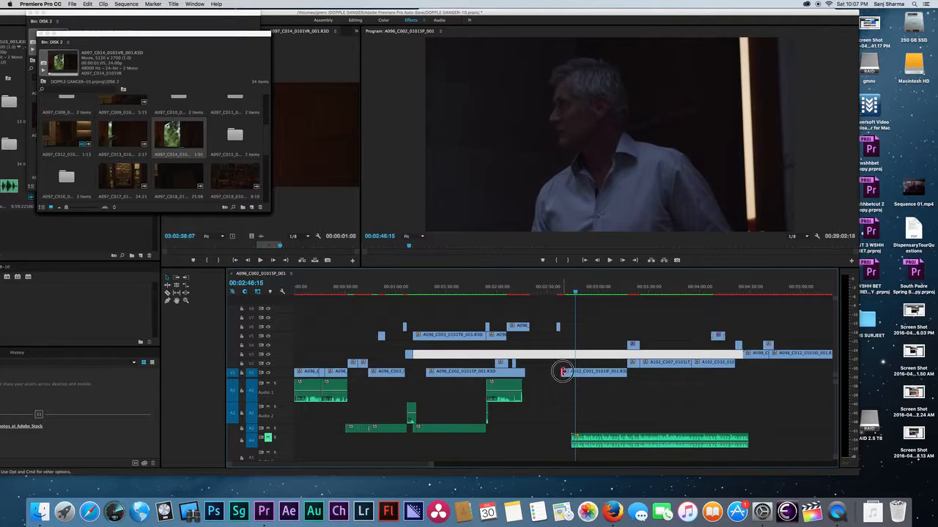
{"action": "left_click_drag", "start_coordinate": [563, 372], "coordinate": [526, 372]}
Play the sequence across the join between A096_C002 and the extended A102_C001 clip to judge the cut.
{"action": "left_click", "coordinate": [525, 286]}
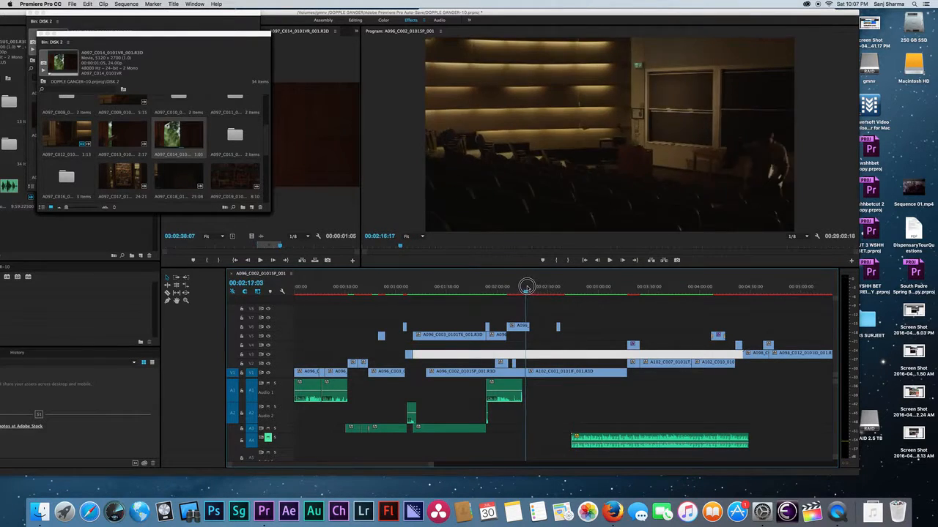
{"action": "mouse_move", "coordinate": [526, 286]}
{"action": "left_mouse_down"}
{"action": "mouse_move", "coordinate": [539, 285]}
{"action": "mouse_move", "coordinate": [524, 286]}
{"action": "left_mouse_up"}
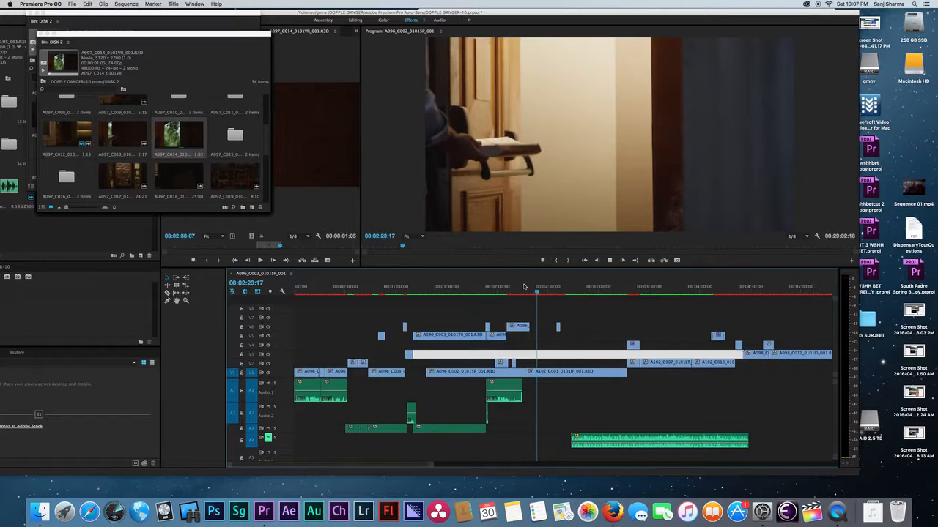
{"action": "left_click_drag", "start_coordinate": [524, 286], "coordinate": [514, 290]}
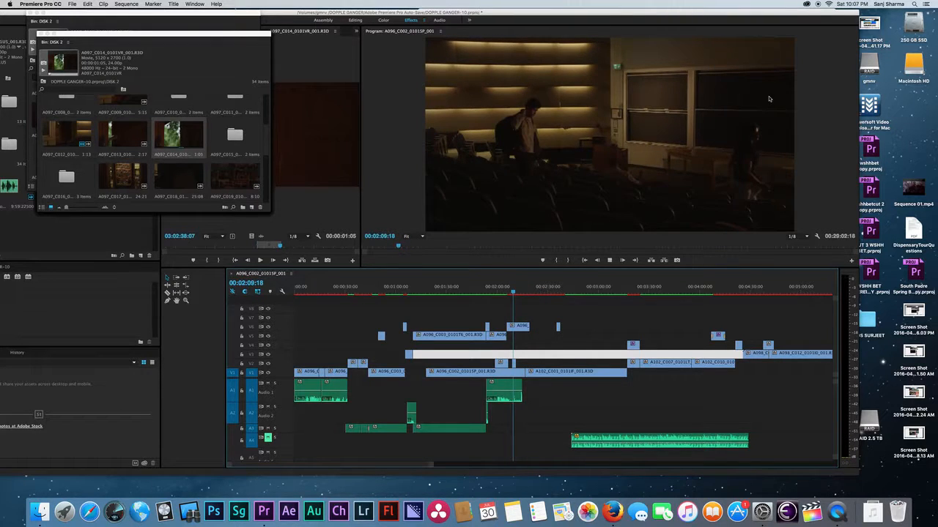
{"action": "key", "text": "space"}
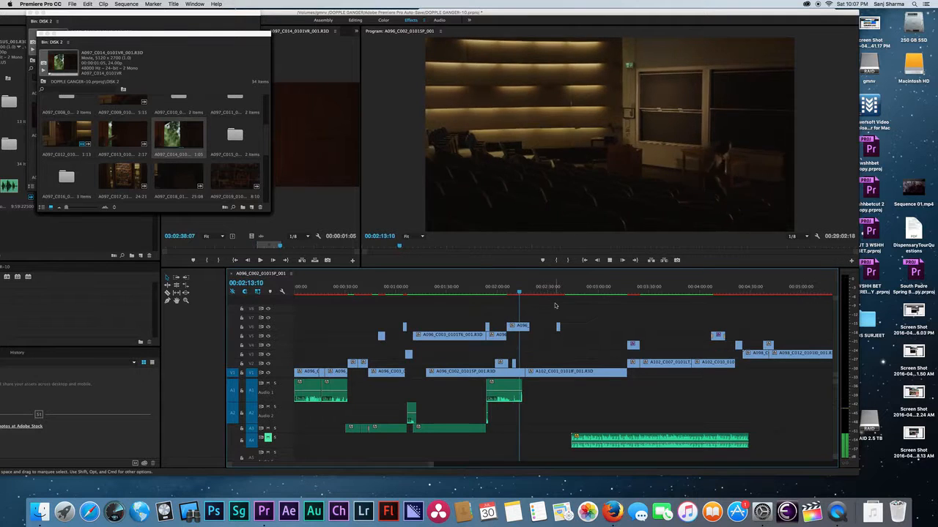
Trim the end of the Audio 1 clip under the lecture-hall shot slightly shorter and play that section.
{"action": "left_click", "coordinate": [520, 289]}
{"action": "key", "text": "equal"}
{"action": "key", "text": "equal"}
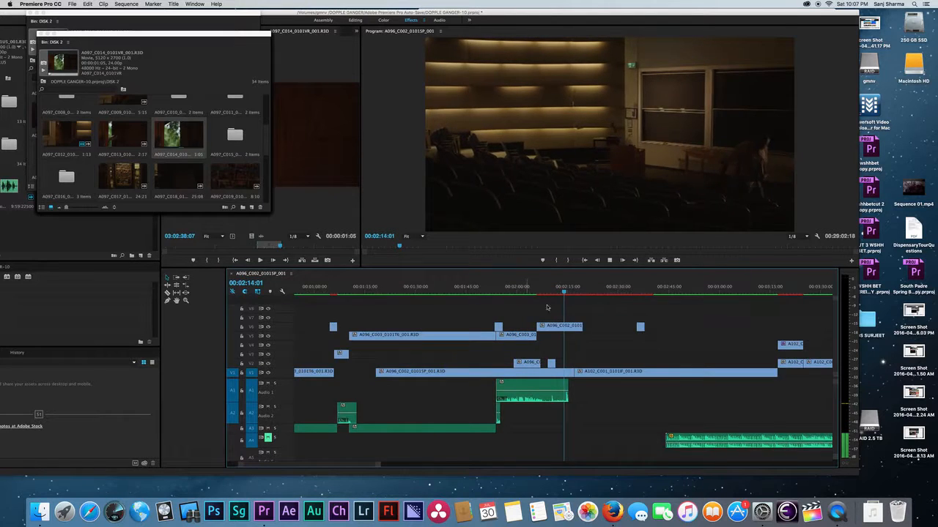
{"action": "key", "text": "space"}
{"action": "left_click_drag", "start_coordinate": [572, 388], "coordinate": [567, 388]}
{"action": "left_click", "coordinate": [553, 292]}
{"action": "key", "text": "space"}
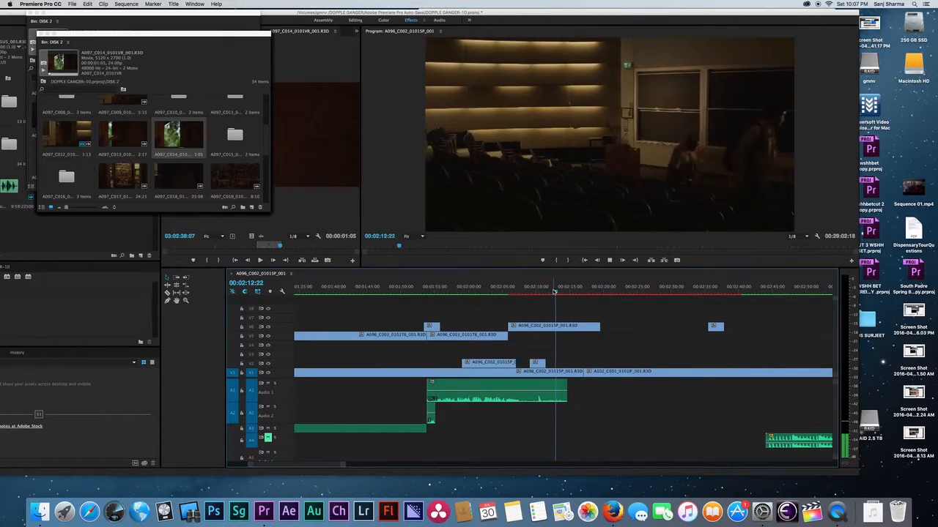
Split off the opening section of A102_C001 near 02:20 and move it to V7 above the A096_C002 lecture-hall clip.
{"action": "key", "text": "minus"}
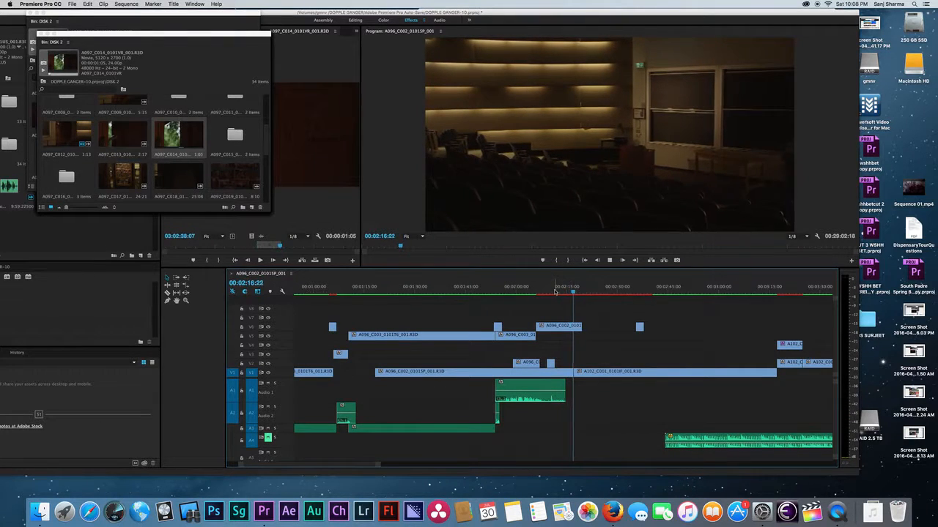
{"action": "left_click", "coordinate": [553, 292]}
{"action": "left_click", "coordinate": [545, 291]}
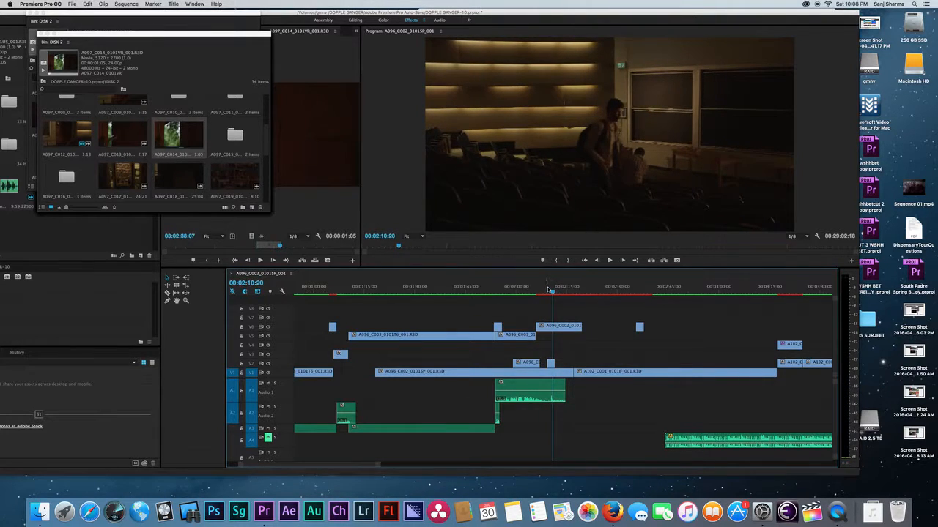
{"action": "left_click", "coordinate": [582, 290]}
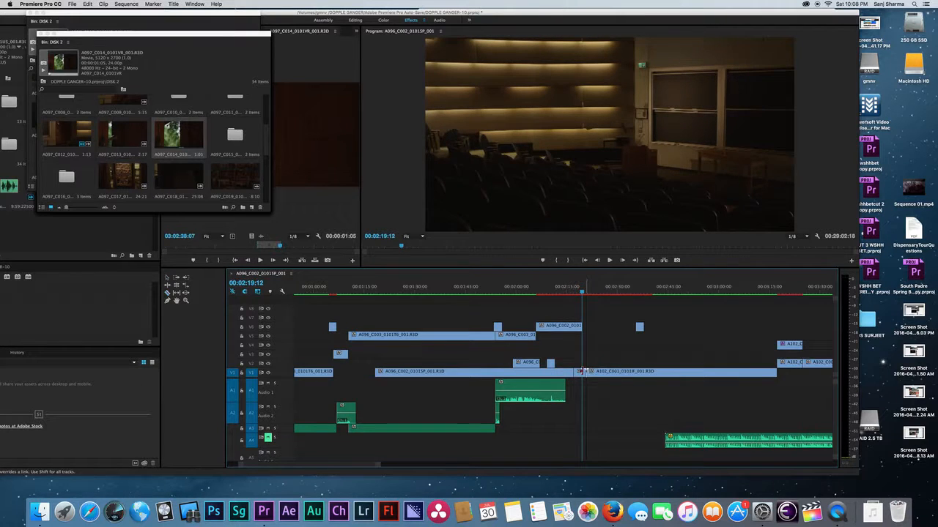
{"action": "left_click_drag", "start_coordinate": [569, 339], "coordinate": [547, 290]}
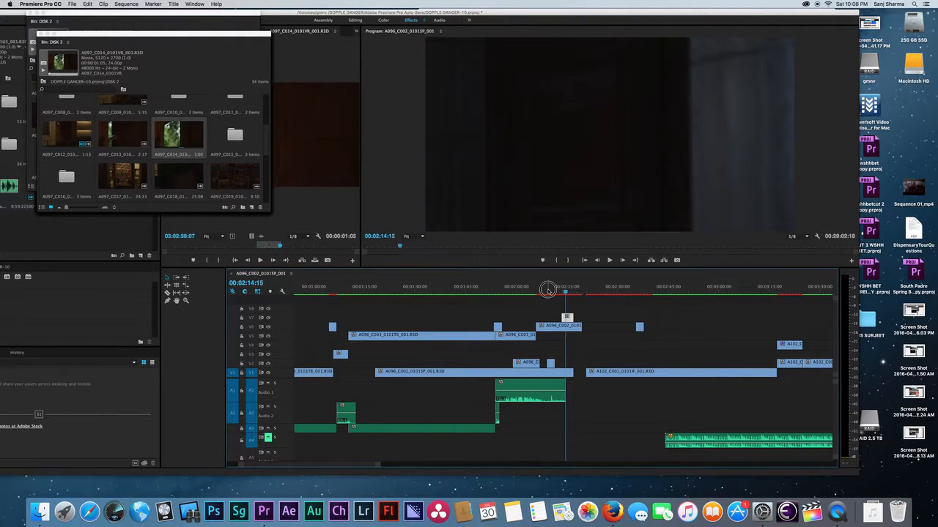
Slide the A102_C001 piece on V7 earlier in stages to start just before 02:09, playing it back to check the timing.
{"action": "key", "text": "space"}
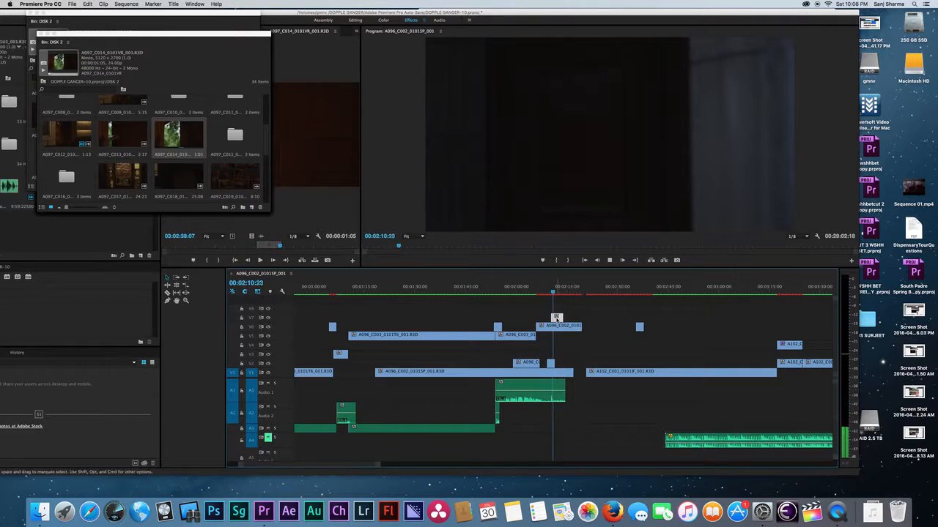
{"action": "key", "text": "equal"}
{"action": "key", "text": "equal"}
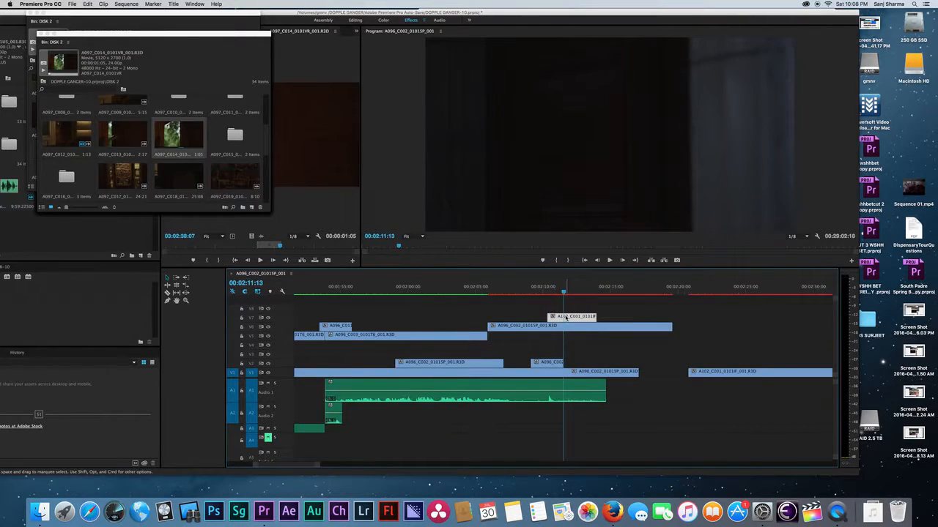
{"action": "left_click", "coordinate": [544, 286]}
{"action": "key", "text": "space"}
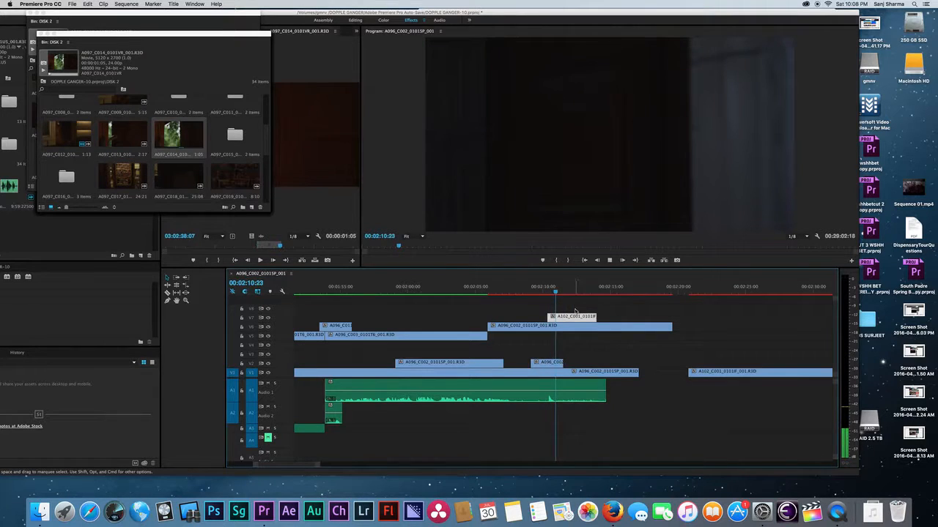
{"action": "left_click", "coordinate": [542, 287]}
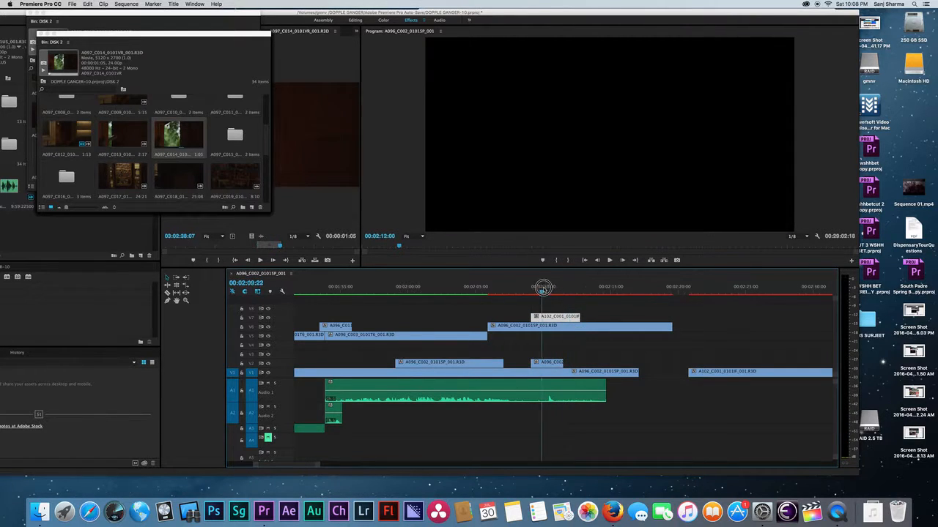
{"action": "left_click", "coordinate": [543, 290]}
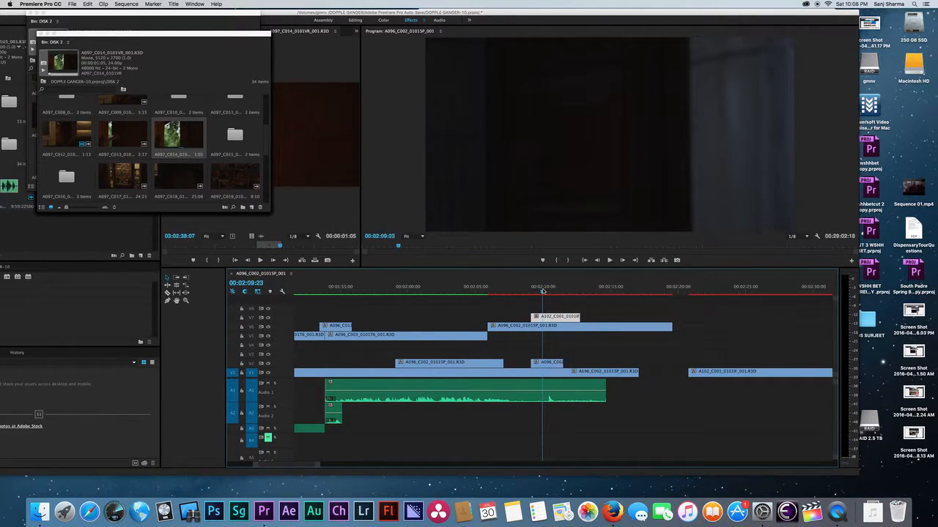
{"action": "key", "text": "space"}
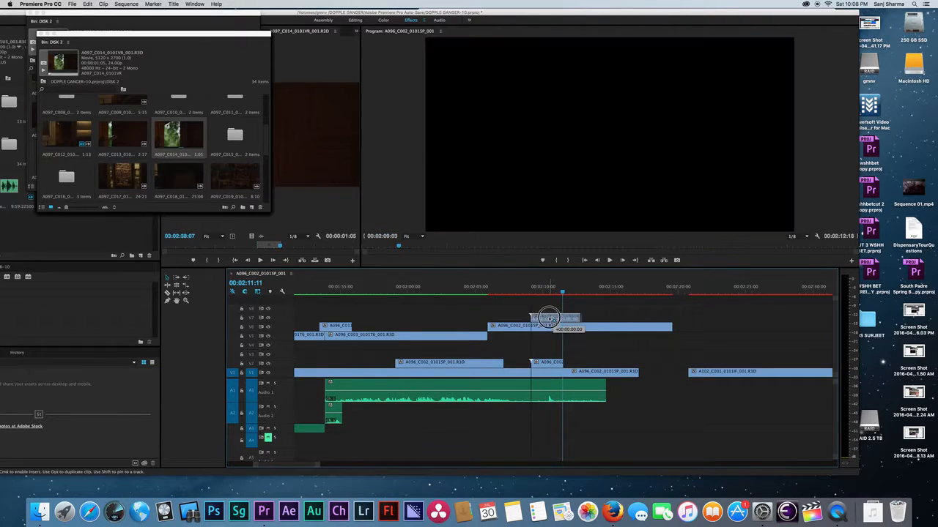
{"action": "left_click", "coordinate": [531, 288]}
{"action": "key", "text": "space"}
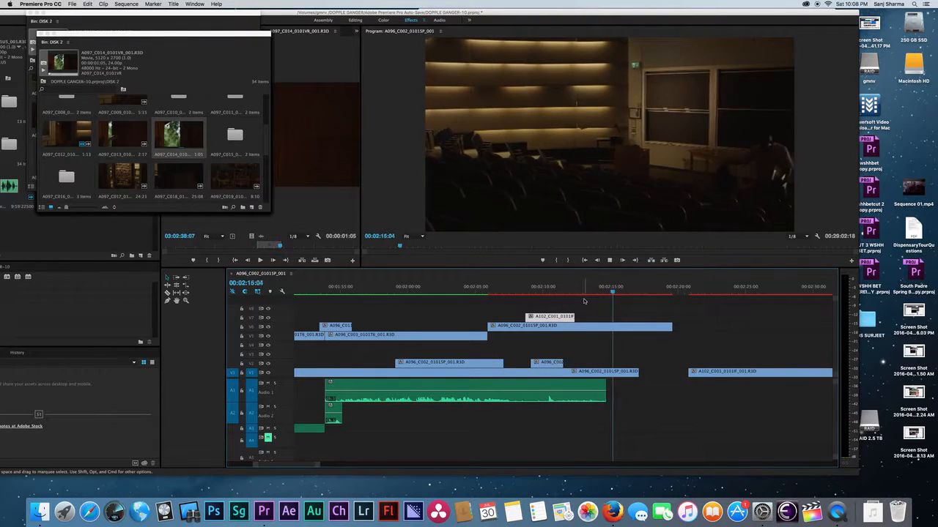
Trim the Audio 1 clip's end slightly shorter and extend the A096_C002 lecture-hall clip on V6 to about 02:20.
{"action": "left_click_drag", "start_coordinate": [609, 387], "coordinate": [625, 373]}
{"action": "key", "text": "space"}
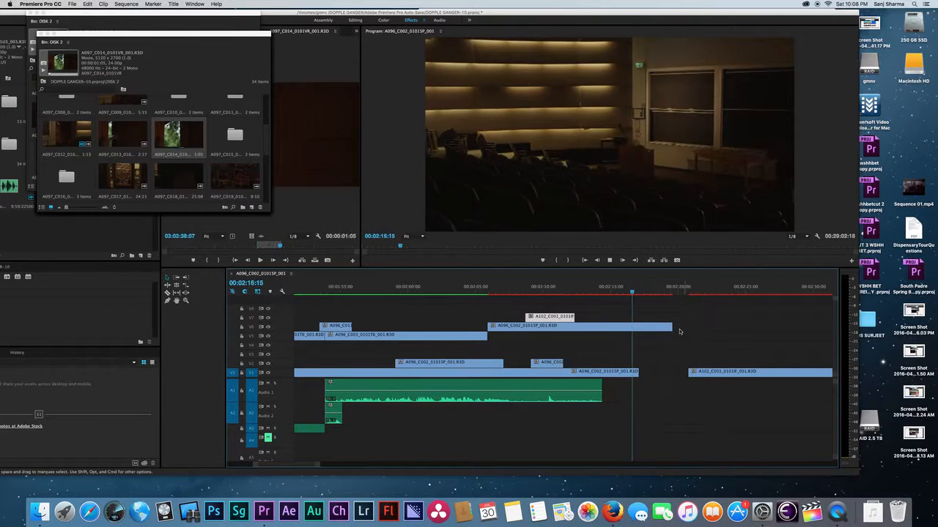
{"action": "left_click_drag", "start_coordinate": [675, 327], "coordinate": [690, 326]}
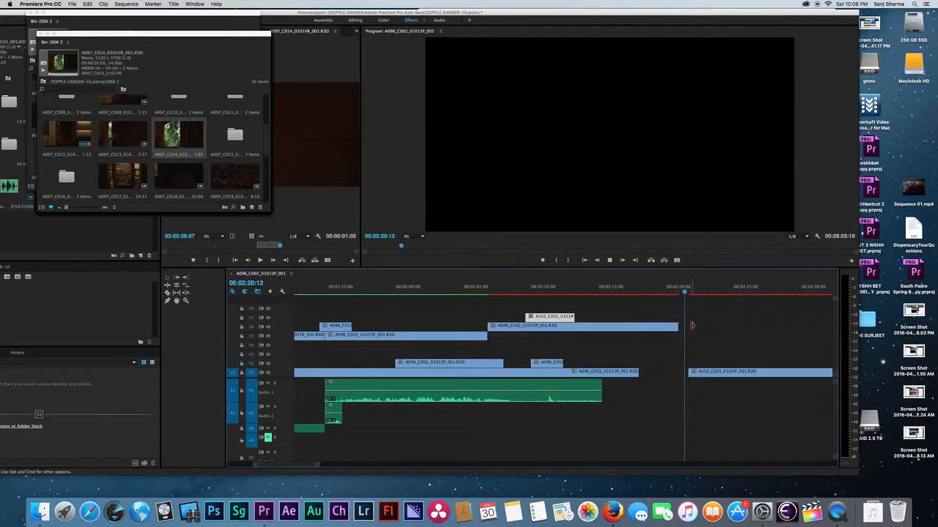
Trim the start of A102_C001 on V1 to 02:25:01.
{"action": "key", "text": "space"}
{"action": "key", "text": "minus"}
{"action": "key", "text": "minus"}
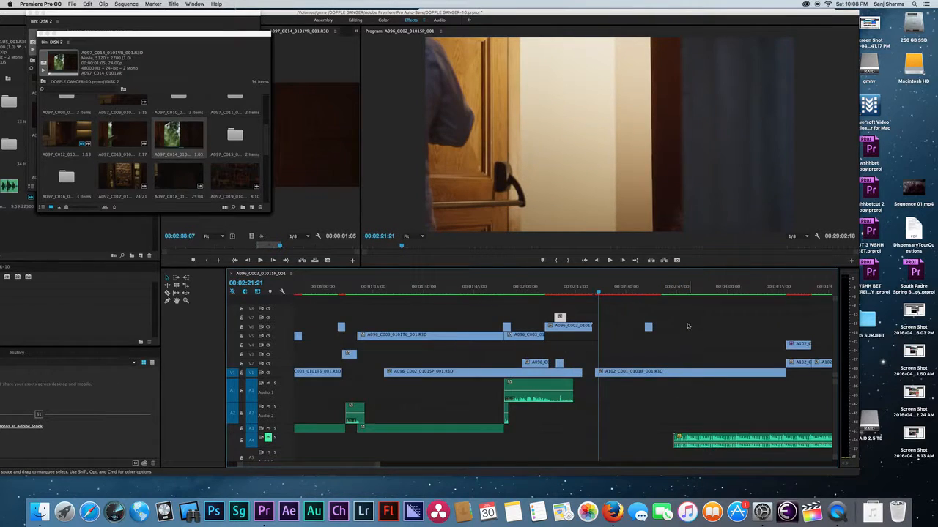
{"action": "left_click_drag", "start_coordinate": [612, 294], "coordinate": [610, 293]}
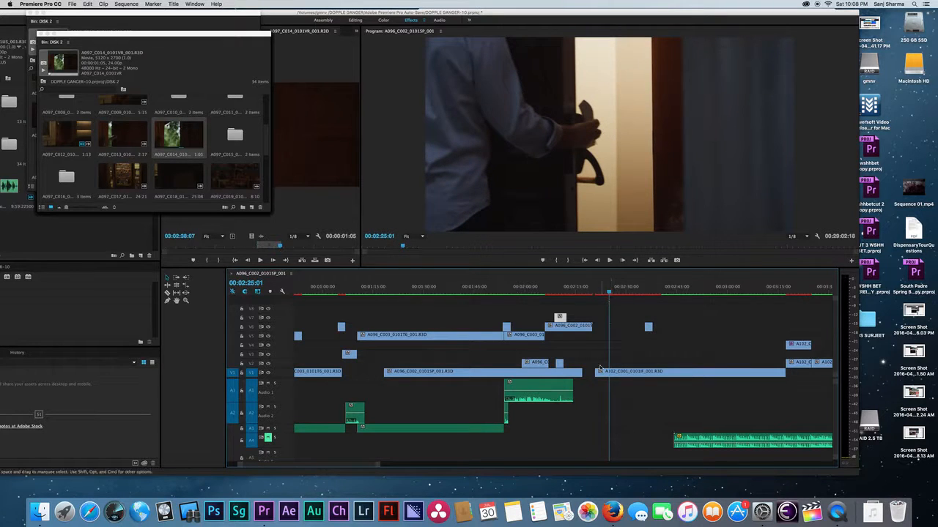
{"action": "left_click_drag", "start_coordinate": [601, 372], "coordinate": [611, 372]}
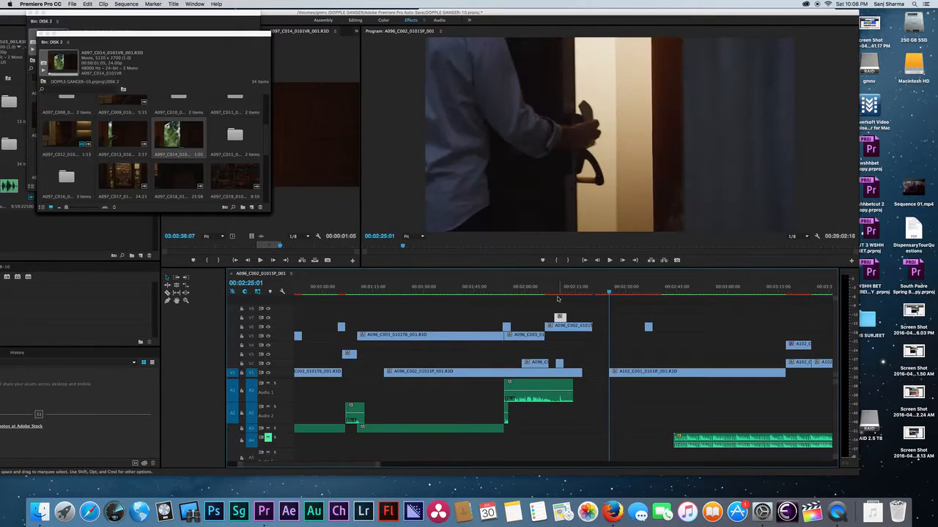
Extend the A102_C001 piece on V7 to about 02:20 and move the split-off end of A096_C002 on V6 directly after it.
{"action": "left_click_drag", "start_coordinate": [553, 293], "coordinate": [584, 317]}
{"action": "key", "text": "space"}
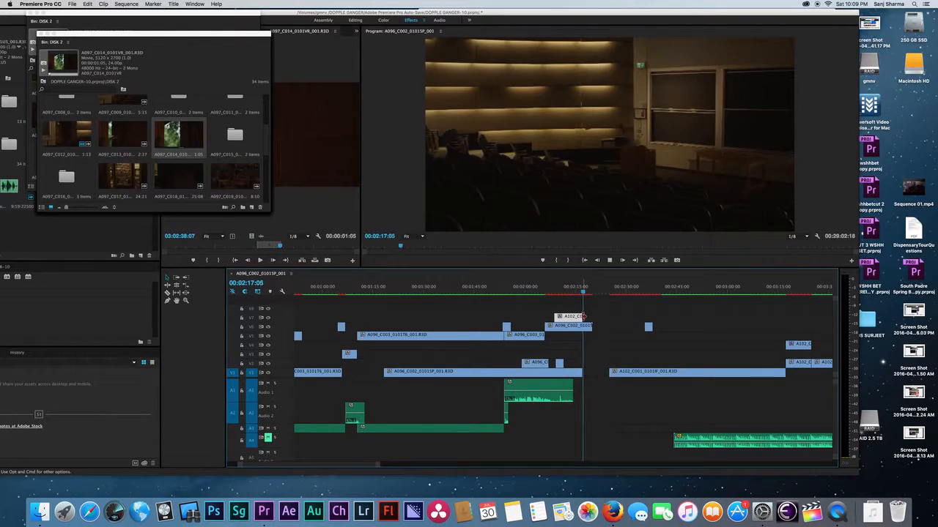
{"action": "key", "text": "space"}
{"action": "left_click_drag", "start_coordinate": [583, 316], "coordinate": [590, 325]}
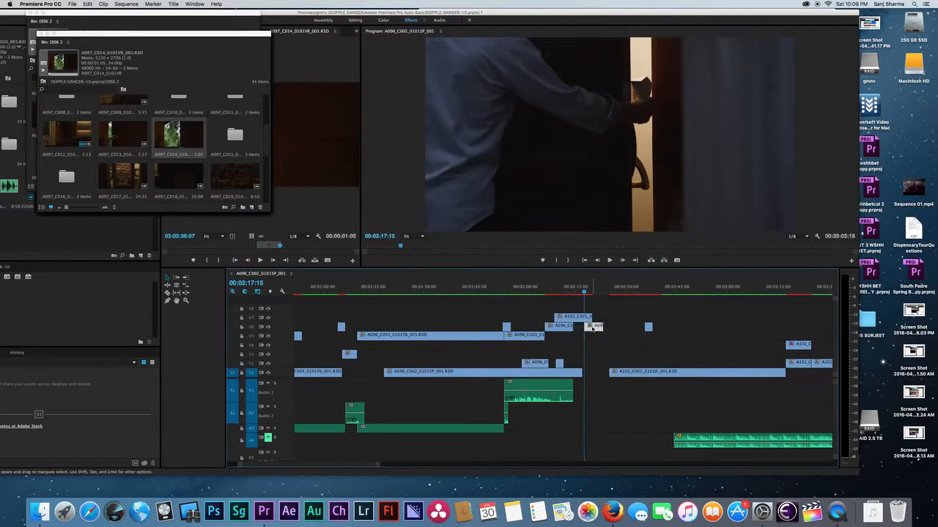
{"action": "left_click", "coordinate": [593, 291]}
{"action": "left_click_drag", "start_coordinate": [595, 291], "coordinate": [599, 292]}
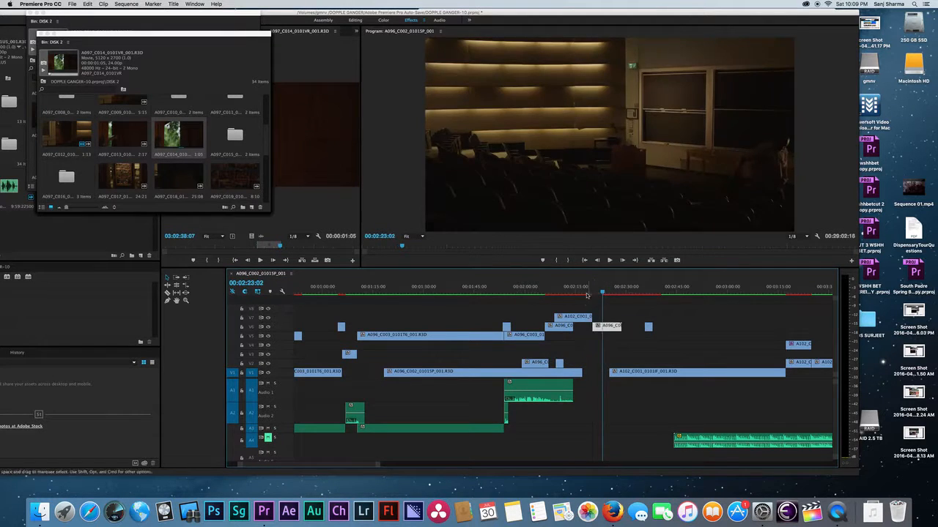
Trim A102_C001's start on V1 to 02:32:05 and close the gap behind the A096_C002 piece moved down to V1.
{"action": "left_click", "coordinate": [586, 293]}
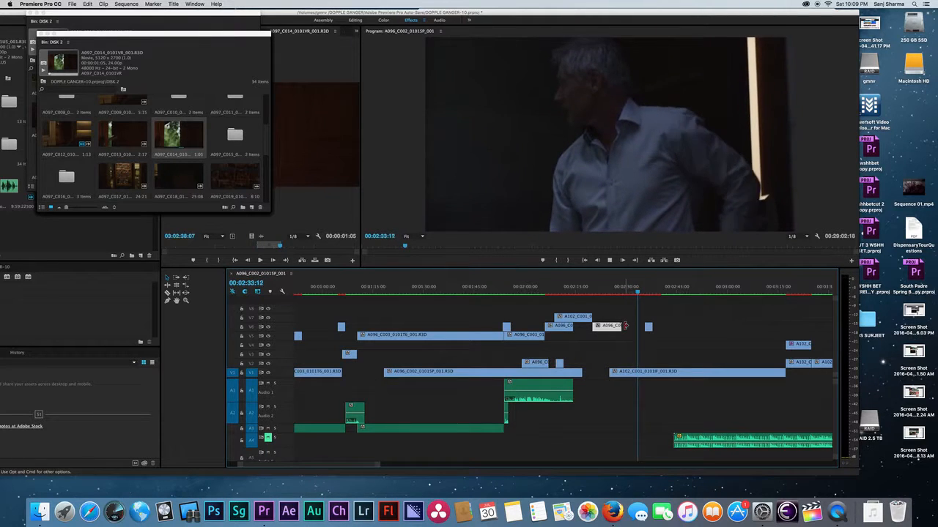
{"action": "mouse_move", "coordinate": [631, 292]}
{"action": "left_mouse_down"}
{"action": "mouse_move", "coordinate": [588, 292]}
{"action": "mouse_move", "coordinate": [642, 294]}
{"action": "mouse_move", "coordinate": [634, 294]}
{"action": "left_mouse_up"}
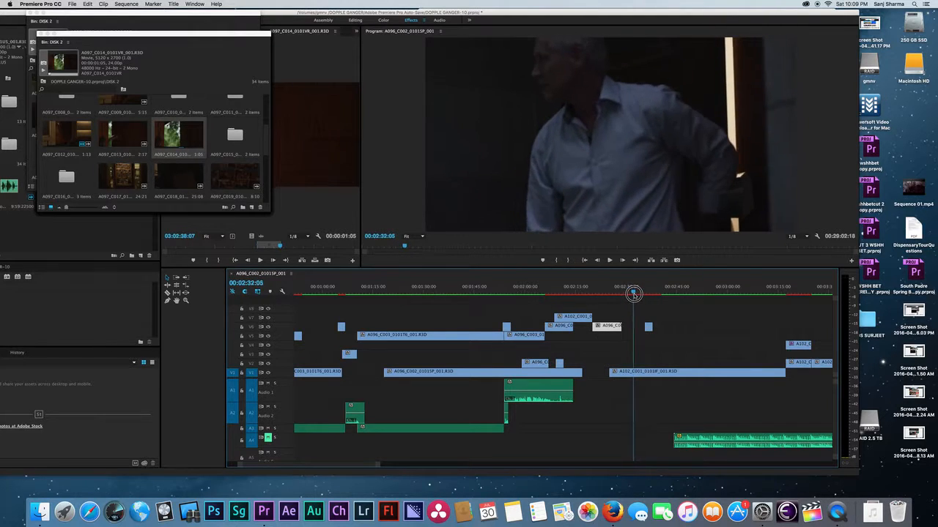
{"action": "mouse_move", "coordinate": [612, 372]}
{"action": "left_mouse_down"}
{"action": "mouse_move", "coordinate": [627, 373]}
{"action": "mouse_move", "coordinate": [609, 359]}
{"action": "mouse_move", "coordinate": [611, 374]}
{"action": "left_mouse_up"}
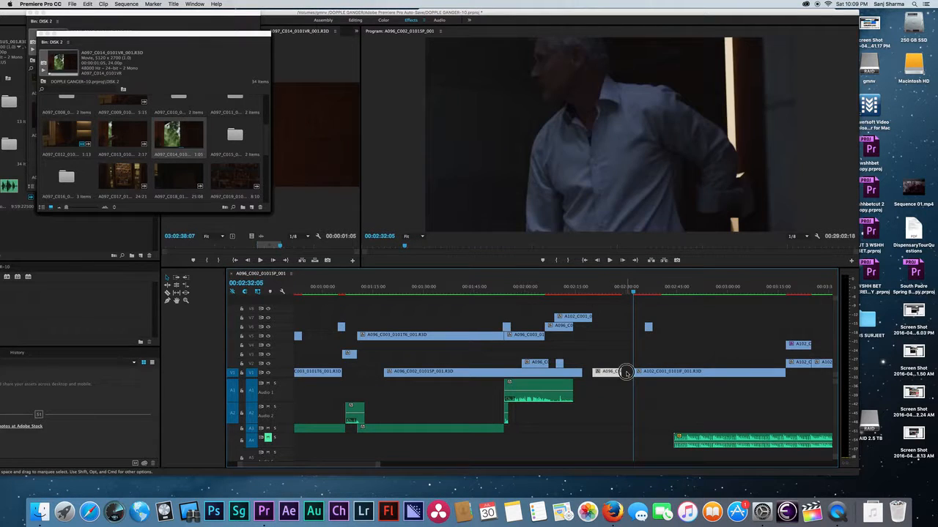
{"action": "key", "text": "Delete"}
{"action": "left_click", "coordinate": [606, 286]}
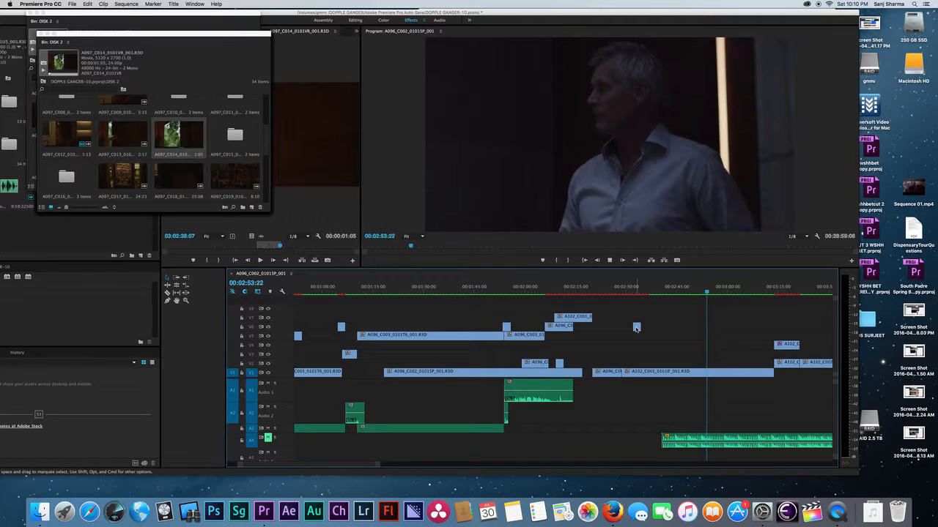
Move the short A097 insert from V6 to V5 near 02:54 and play the surrounding A102_C001 footage to check its timing.
{"action": "left_click_drag", "start_coordinate": [636, 329], "coordinate": [696, 336]}
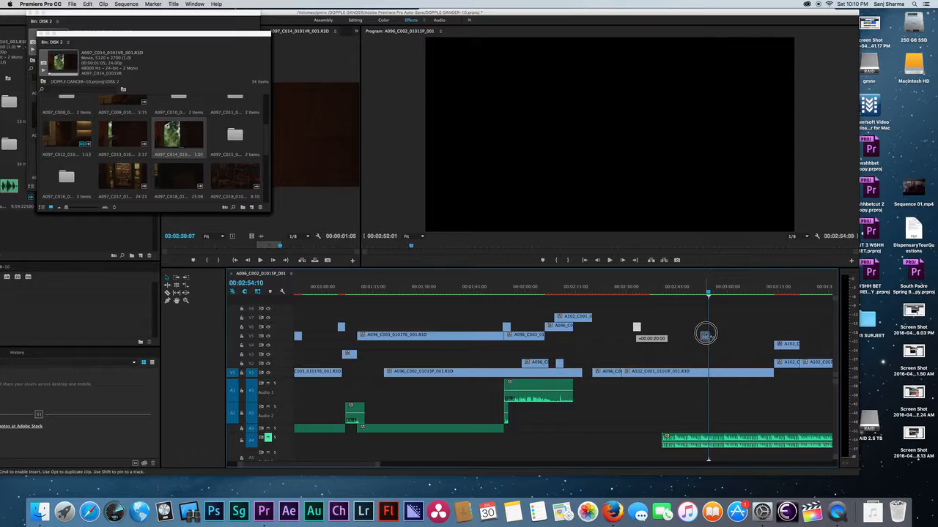
{"action": "left_click_drag", "start_coordinate": [709, 335], "coordinate": [711, 336]}
{"action": "left_click", "coordinate": [708, 289]}
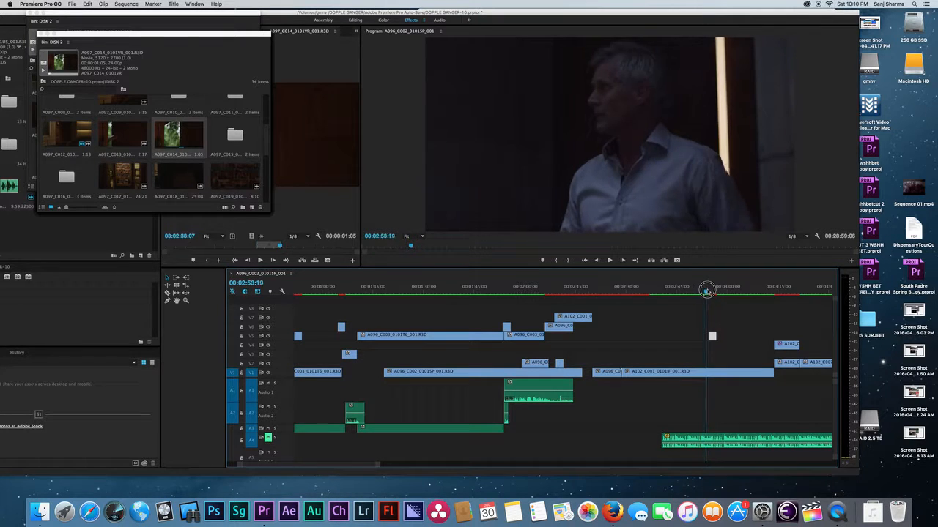
{"action": "mouse_move", "coordinate": [708, 289]}
{"action": "left_mouse_down"}
{"action": "mouse_move", "coordinate": [718, 290]}
{"action": "mouse_move", "coordinate": [700, 292]}
{"action": "left_mouse_up"}
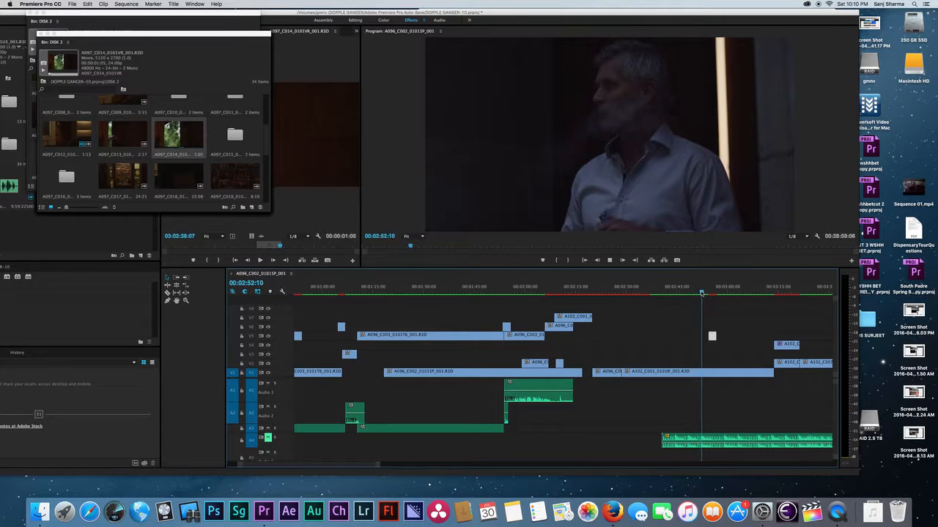
{"action": "key", "text": "equal"}
{"action": "key", "text": "equal"}
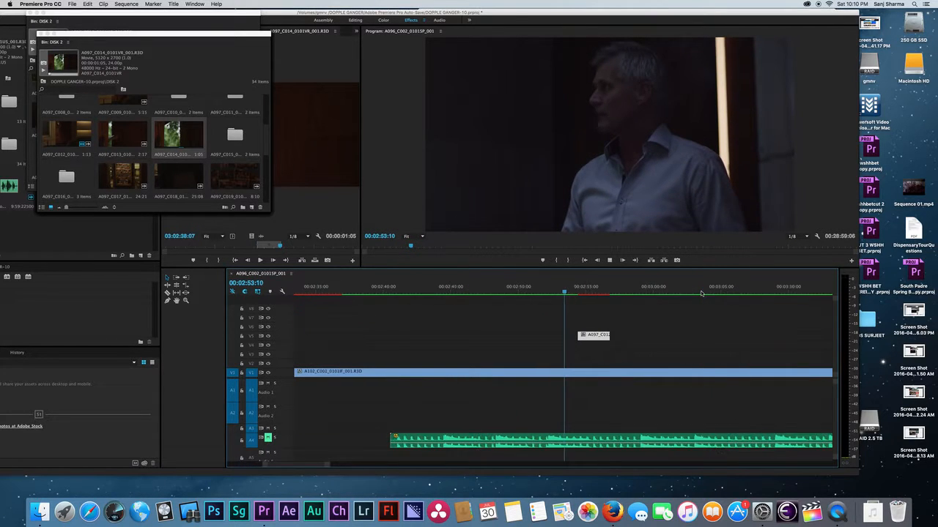
{"action": "key", "text": "space"}
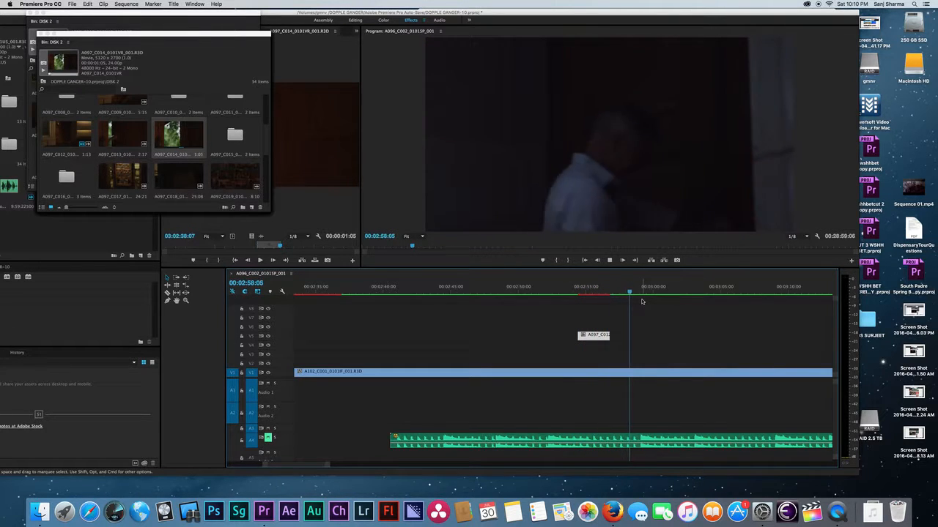
{"action": "key", "text": "space"}
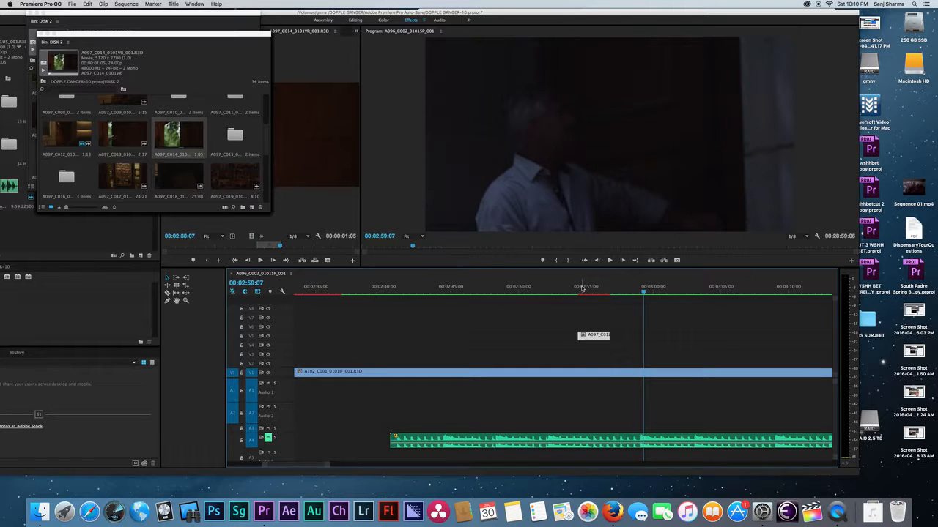
Split A102_C001 on V1 beneath the A097 insert near 02:55 and shift the second part about one second later.
{"action": "left_click", "coordinate": [589, 373]}
{"action": "key", "text": "v"}
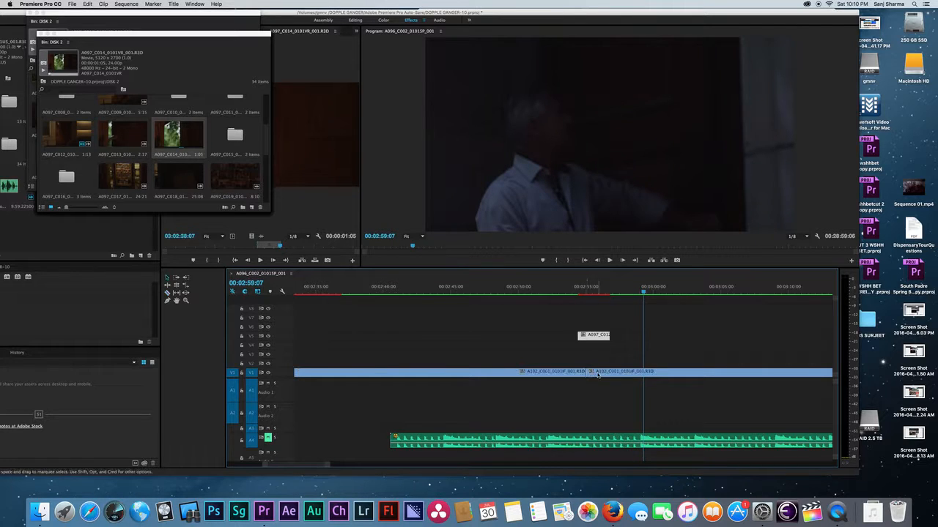
{"action": "key", "text": "minus"}
{"action": "left_click_drag", "start_coordinate": [588, 373], "coordinate": [594, 372]}
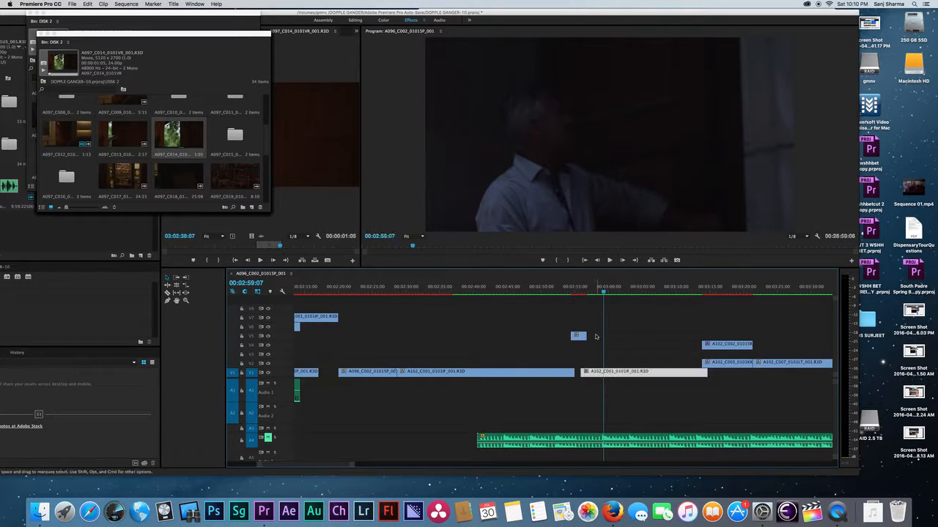
Play across the split in A102_C001 under the A097 insert to judge the cut.
{"action": "left_click", "coordinate": [582, 293]}
{"action": "left_click_drag", "start_coordinate": [583, 293], "coordinate": [574, 293]}
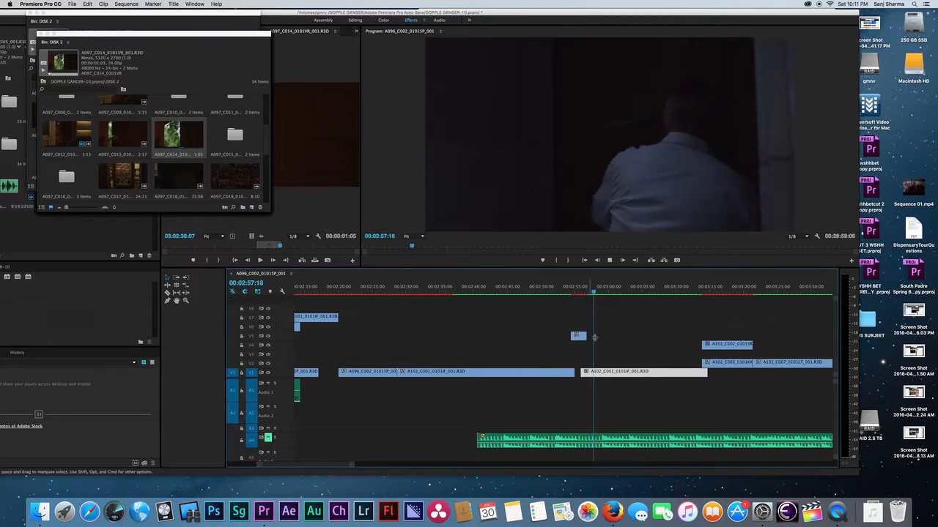
{"action": "key", "text": "space"}
{"action": "left_click", "coordinate": [592, 374]}
{"action": "left_click_drag", "start_coordinate": [593, 374], "coordinate": [596, 374]}
{"action": "key", "text": "space"}
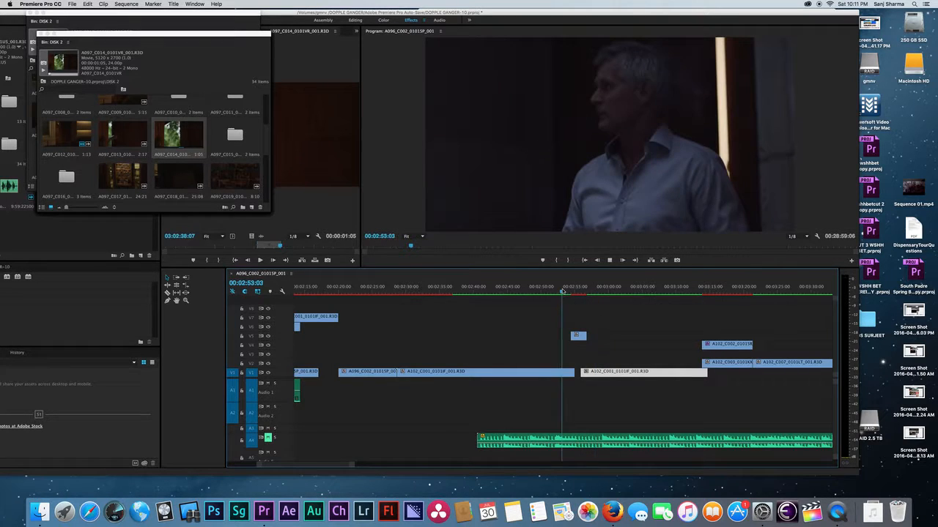
{"action": "left_click", "coordinate": [564, 292]}
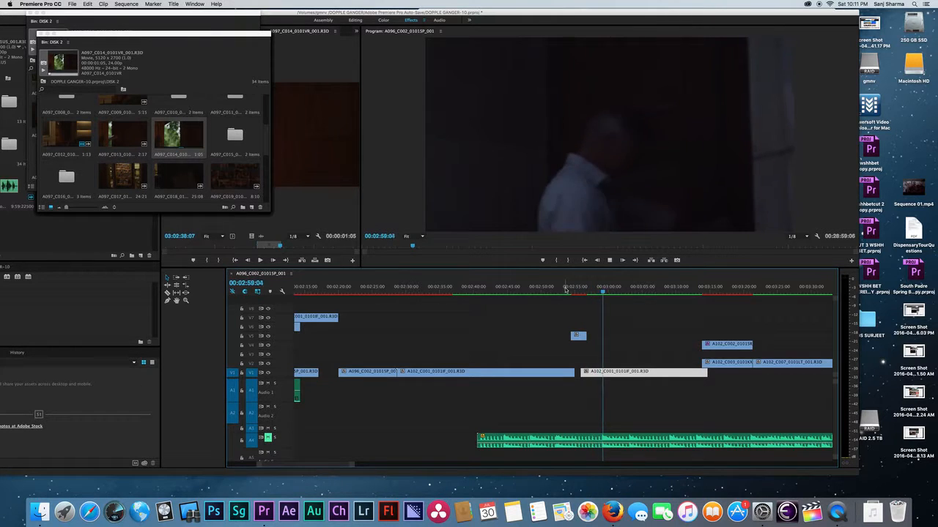
Review the sequence up to the end of A102_C001 near 03:15 and save the project.
{"action": "key", "text": "minus"}
{"action": "key", "text": "minus"}
{"action": "left_click_drag", "start_coordinate": [502, 291], "coordinate": [601, 279]}
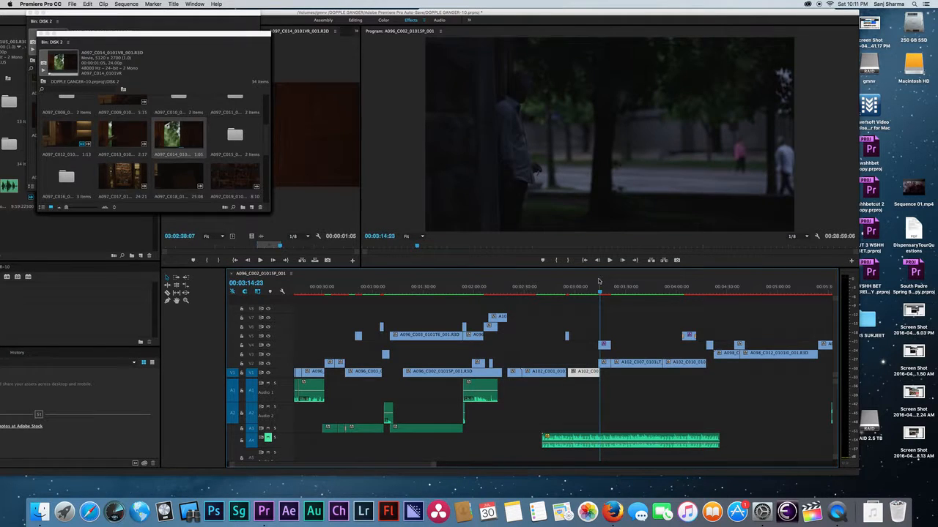
{"action": "key", "text": "minus"}
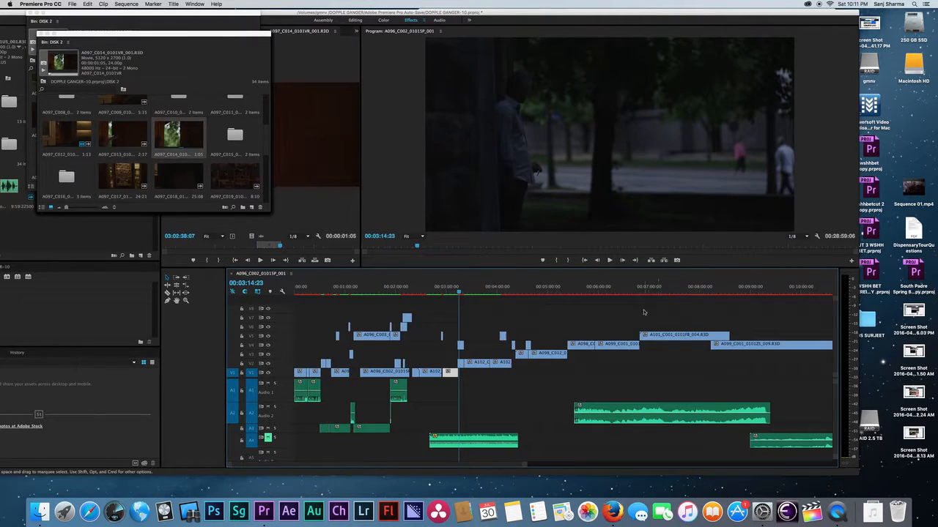
{"action": "key", "text": "equal"}
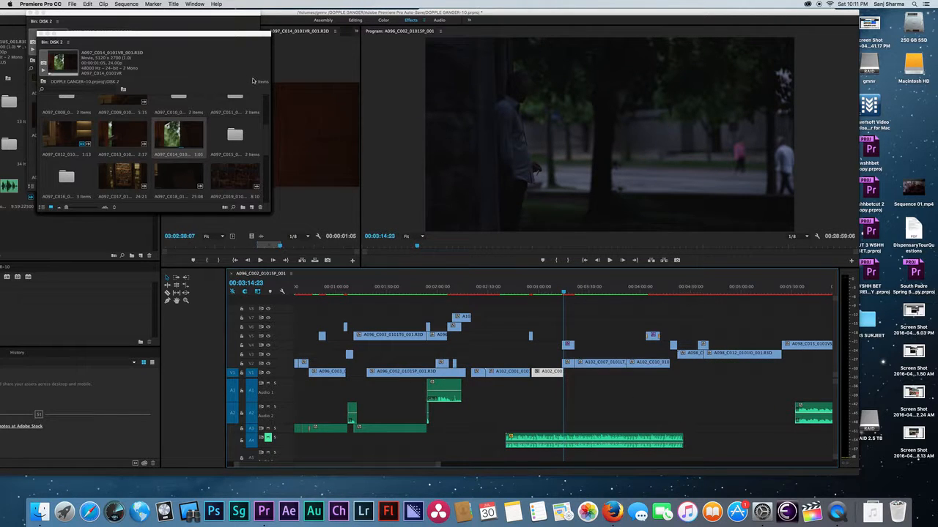
{"action": "key", "text": "super+s"}
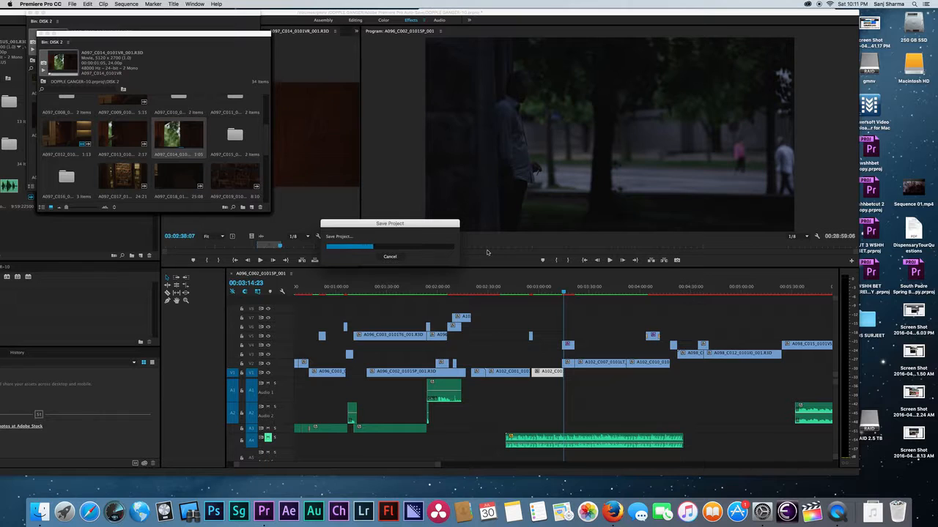
Look over the rest of the assembly, checking the footage around 10:00 and the overall clip layout.
{"action": "key", "text": "minus"}
{"action": "key", "text": "minus"}
{"action": "left_click", "coordinate": [555, 289]}
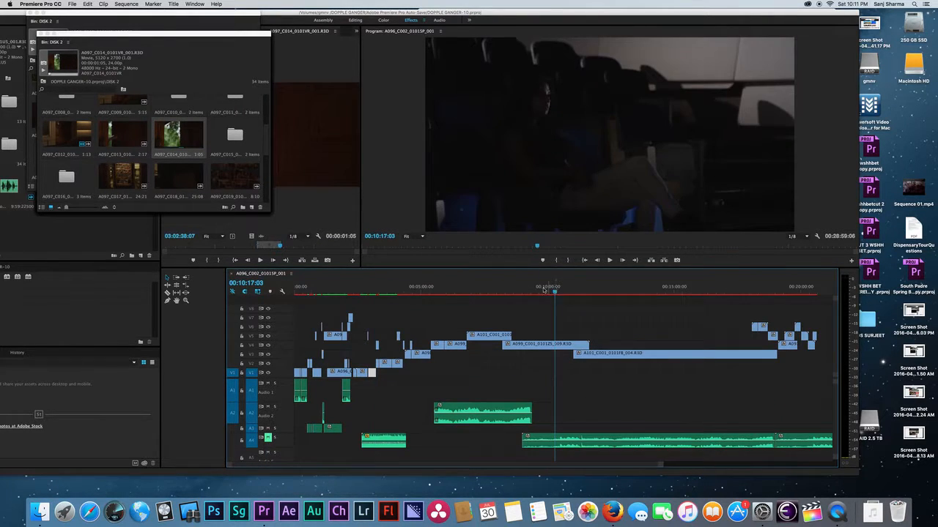
{"action": "left_click_drag", "start_coordinate": [514, 291], "coordinate": [543, 292]}
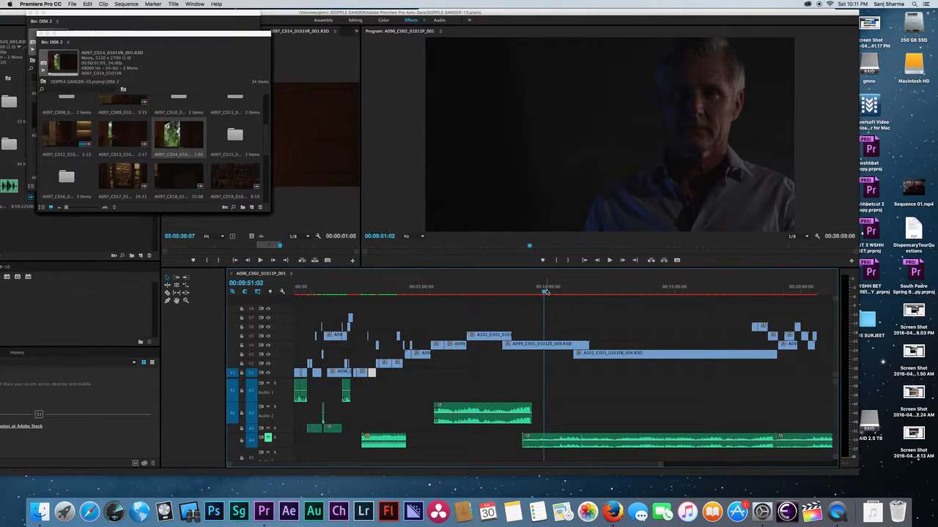
{"action": "key", "text": "minus"}
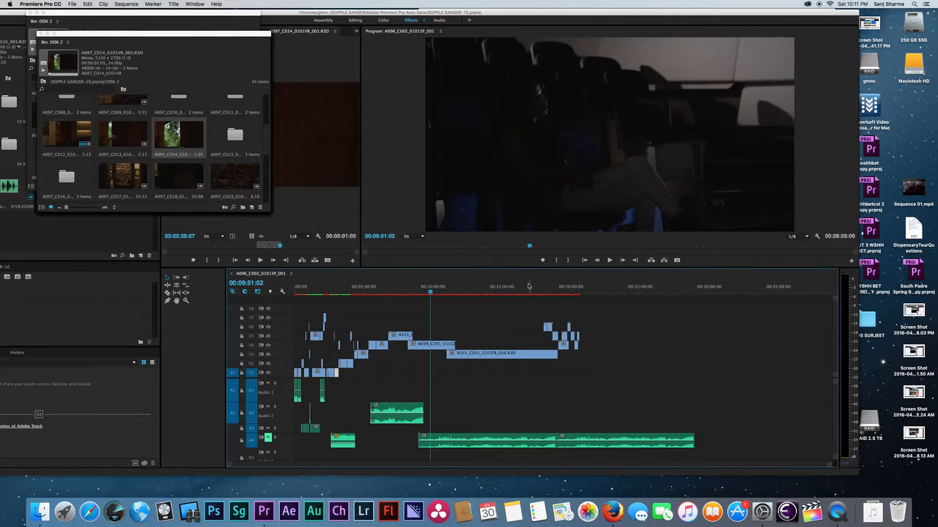
{"action": "left_click", "coordinate": [356, 291]}
{"action": "key", "text": "equal"}
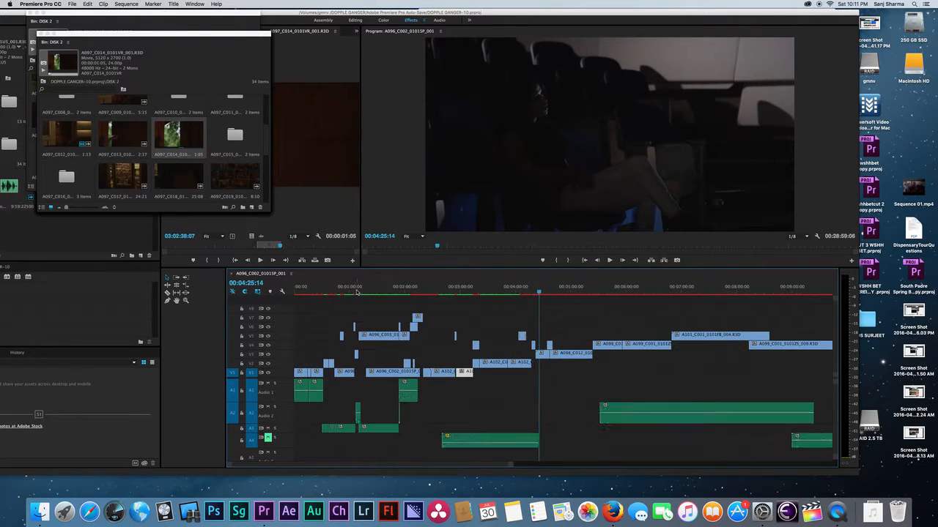
Return to the lecture-hall section near 02:05 and play into the A102_C001 piece on V7.
{"action": "left_click", "coordinate": [512, 291]}
{"action": "left_click_drag", "start_coordinate": [512, 291], "coordinate": [410, 293]}
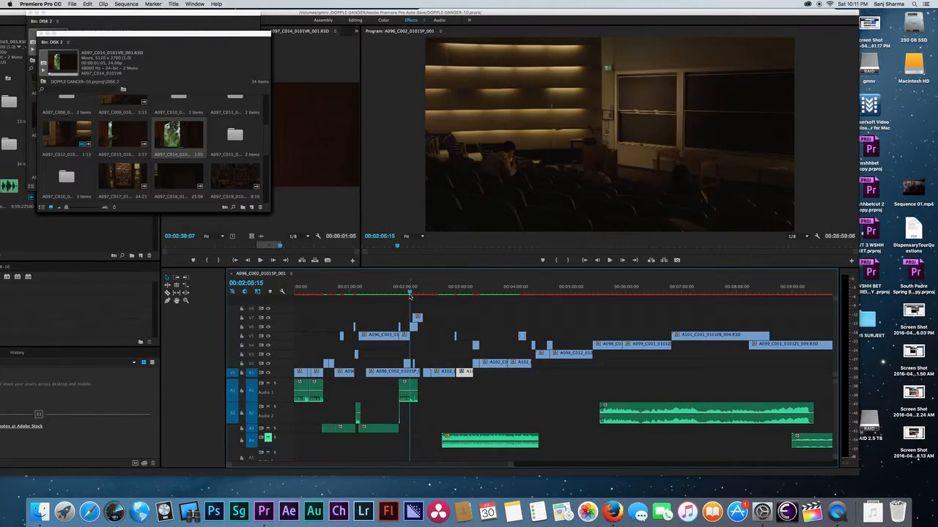
{"action": "key", "text": "equal"}
{"action": "mouse_move", "coordinate": [523, 293]}
{"action": "left_mouse_down"}
{"action": "mouse_move", "coordinate": [540, 292]}
{"action": "mouse_move", "coordinate": [521, 294]}
{"action": "left_mouse_up"}
{"action": "key", "text": "space"}
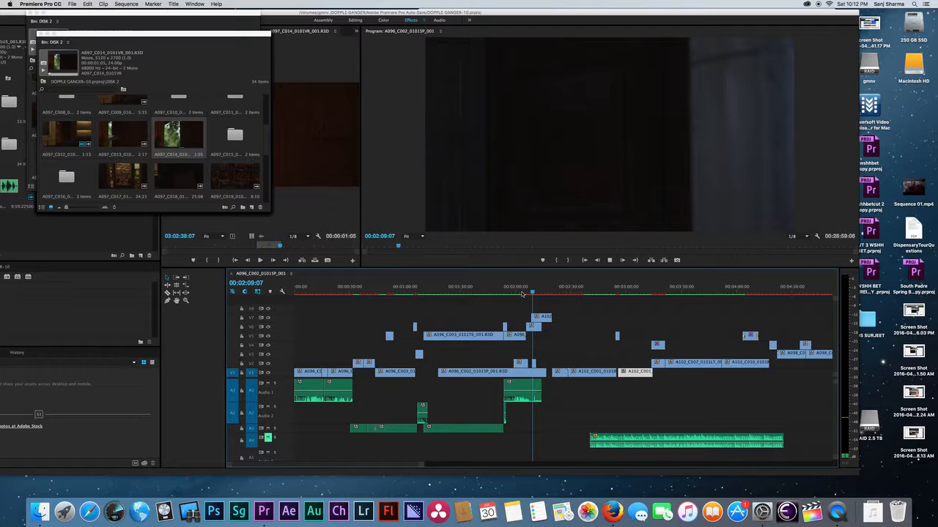
Trim the start of the A102_C001 piece on V7 slightly later to about 02:11 and review the transition through 02:34.
{"action": "left_click", "coordinate": [530, 293]}
{"action": "left_click_drag", "start_coordinate": [529, 316], "coordinate": [532, 316]}
{"action": "key", "text": "space"}
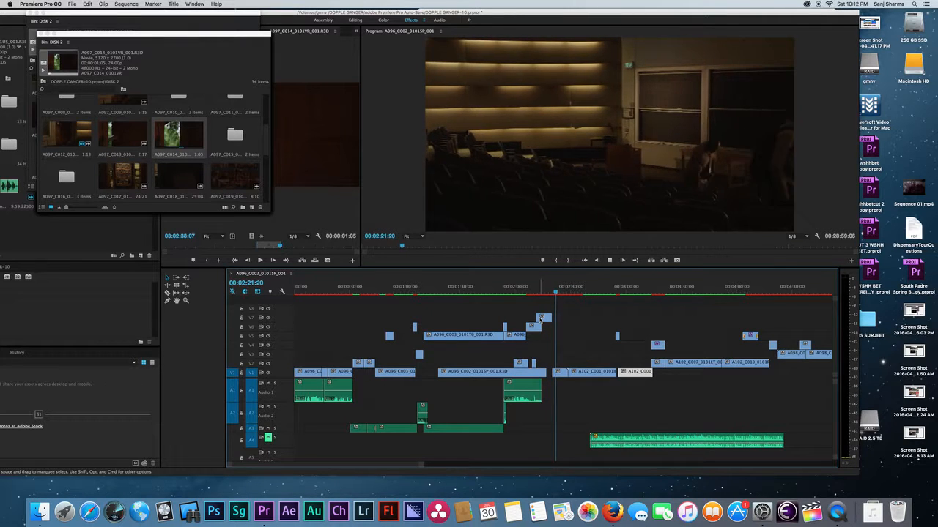
{"action": "left_click_drag", "start_coordinate": [566, 291], "coordinate": [578, 291]}
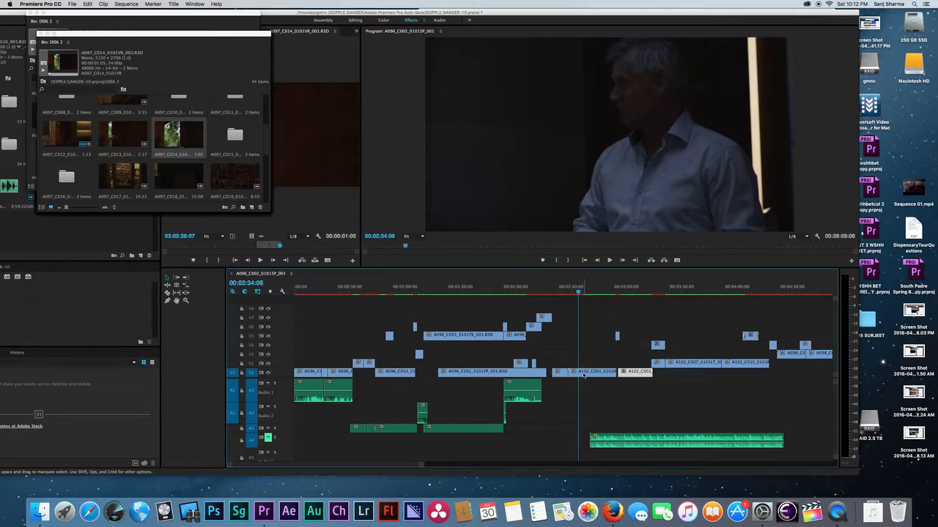
Reveal the A102_C001 insert on V7 in its project bin and move that bin window clear of the other bins.
{"action": "left_click", "coordinate": [544, 291]}
{"action": "right_click", "coordinate": [542, 318]}
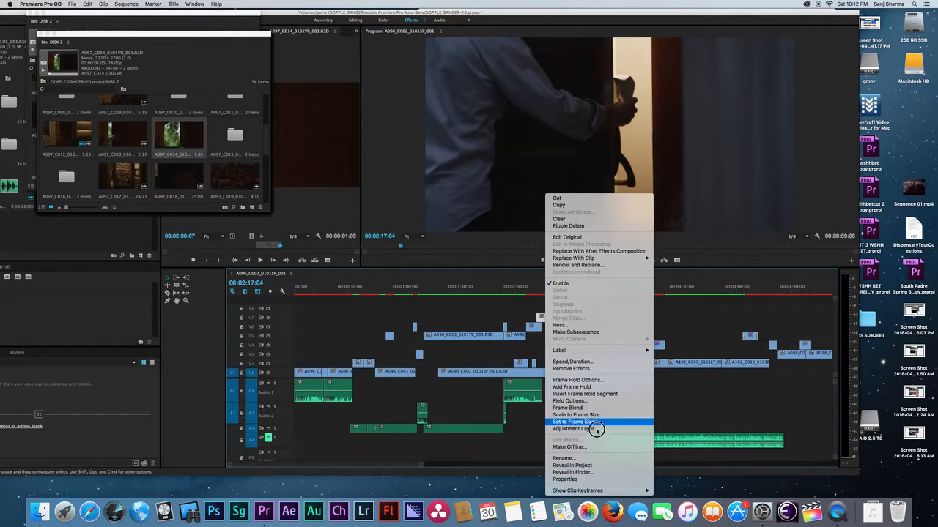
{"action": "left_click", "coordinate": [572, 465]}
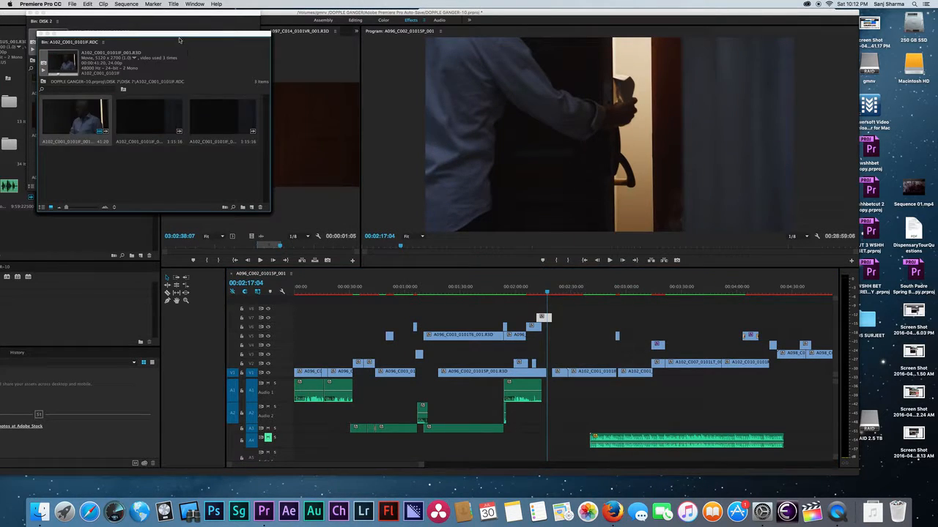
{"action": "left_click_drag", "start_coordinate": [179, 41], "coordinate": [435, 66]}
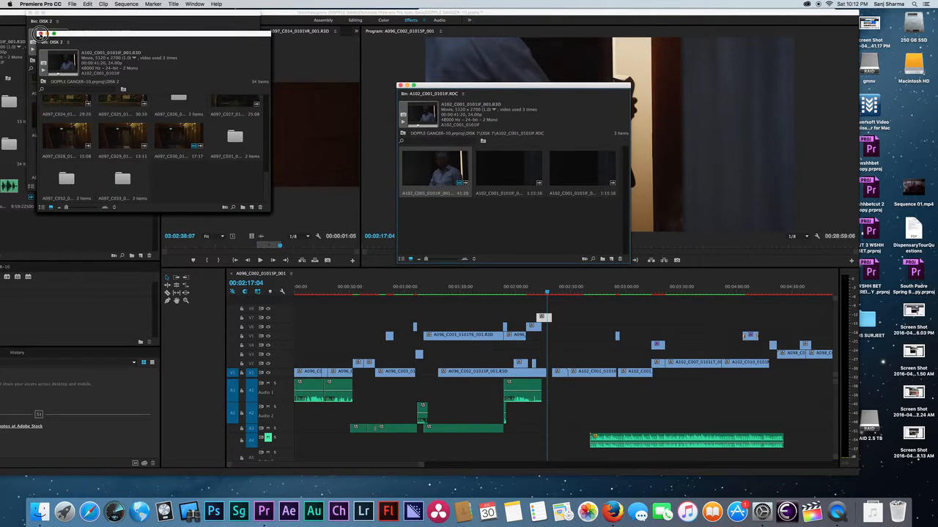
Close the leftover floating bins, including DISK 2 and A096_C002, and shift the main window until the whole workspace is in view.
{"action": "left_click", "coordinate": [42, 34]}
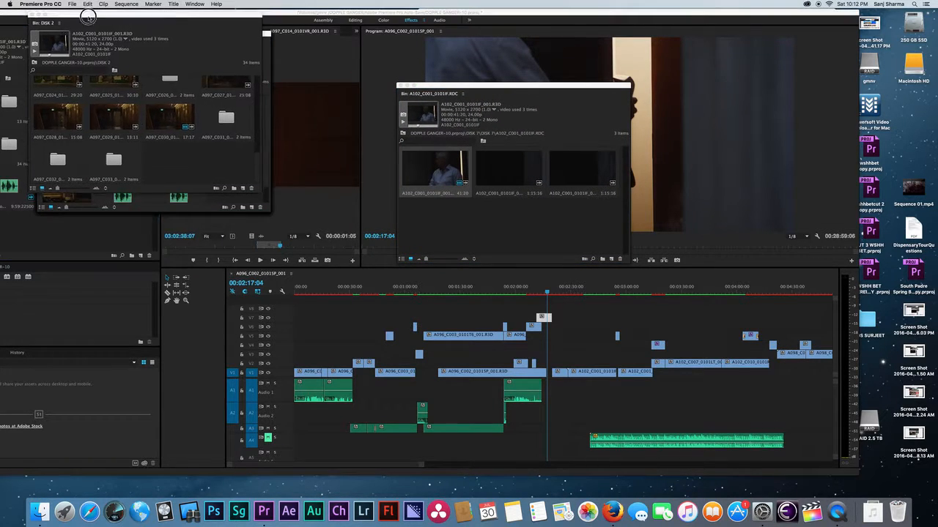
{"action": "left_click_drag", "start_coordinate": [81, 13], "coordinate": [170, 74]}
{"action": "left_click", "coordinate": [120, 74]}
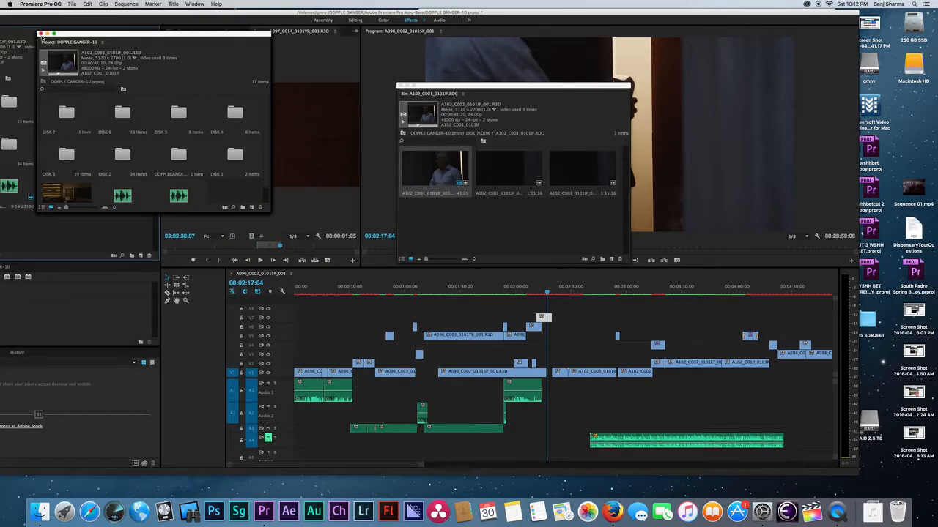
{"action": "left_click", "coordinate": [42, 34]}
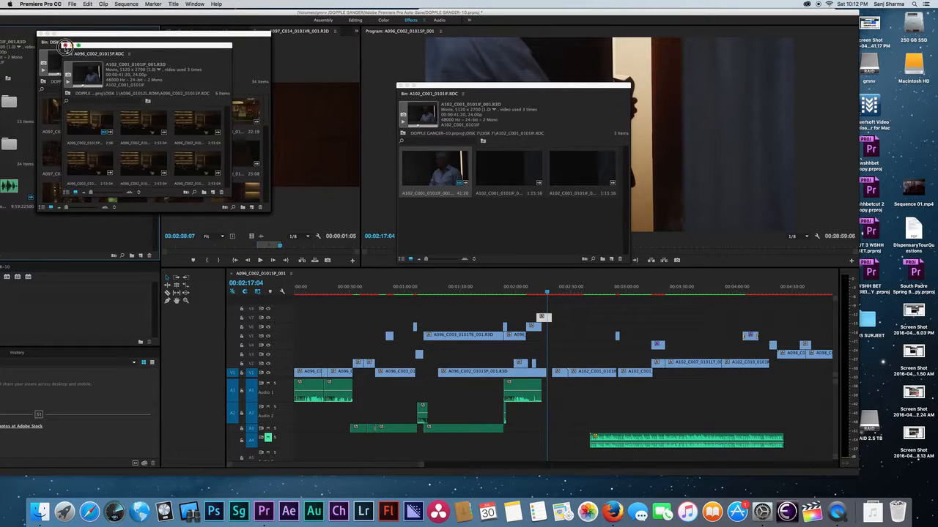
{"action": "left_click", "coordinate": [65, 46]}
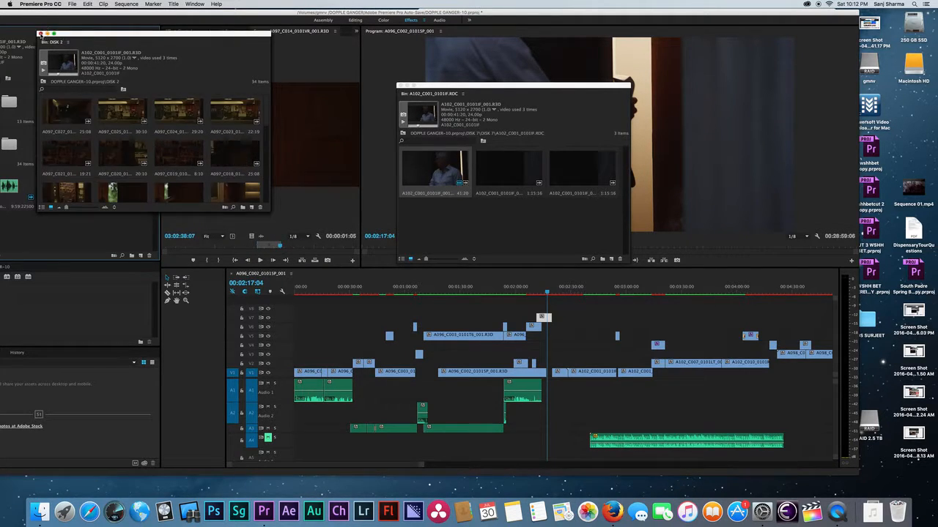
{"action": "left_click", "coordinate": [42, 34]}
{"action": "left_click_drag", "start_coordinate": [62, 11], "coordinate": [129, 13]}
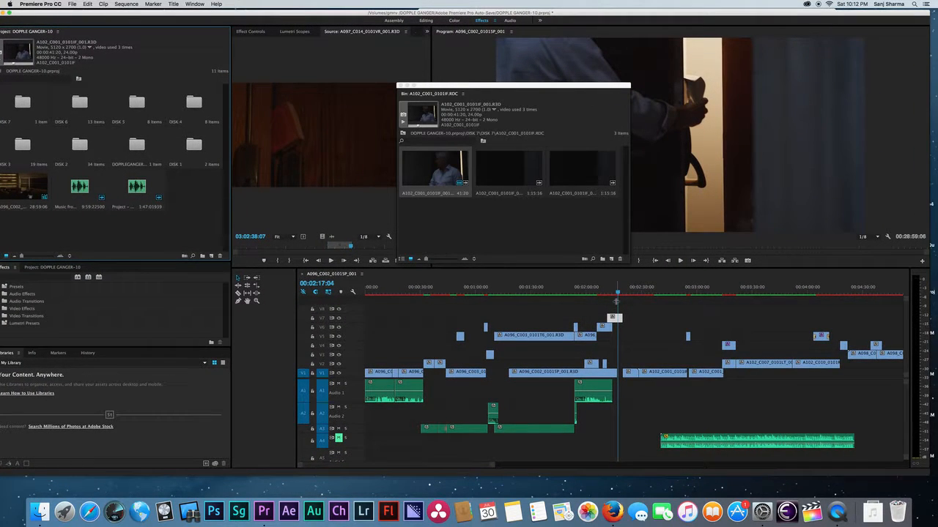
Set the ISO to 320 in the RED Source Settings of the A102_C001 insert's master clip.
{"action": "right_click", "coordinate": [614, 318]}
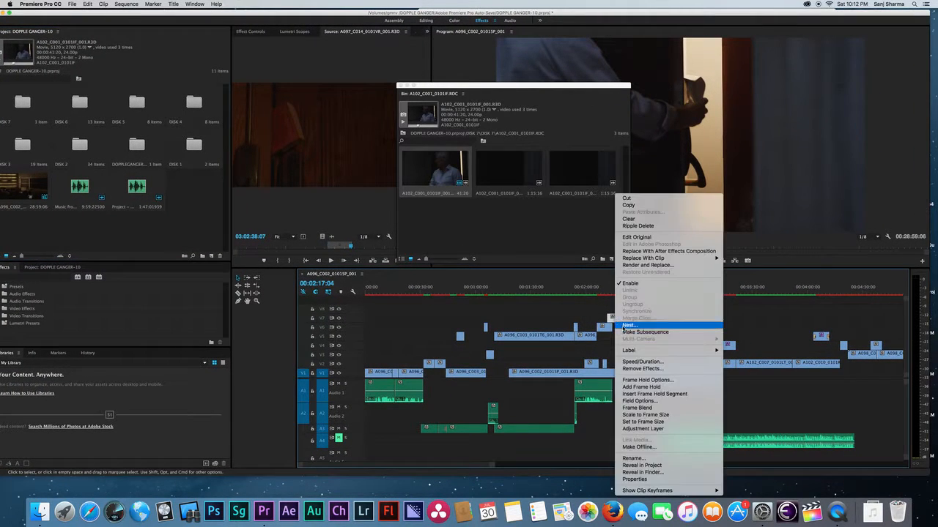
{"action": "left_click", "coordinate": [667, 467]}
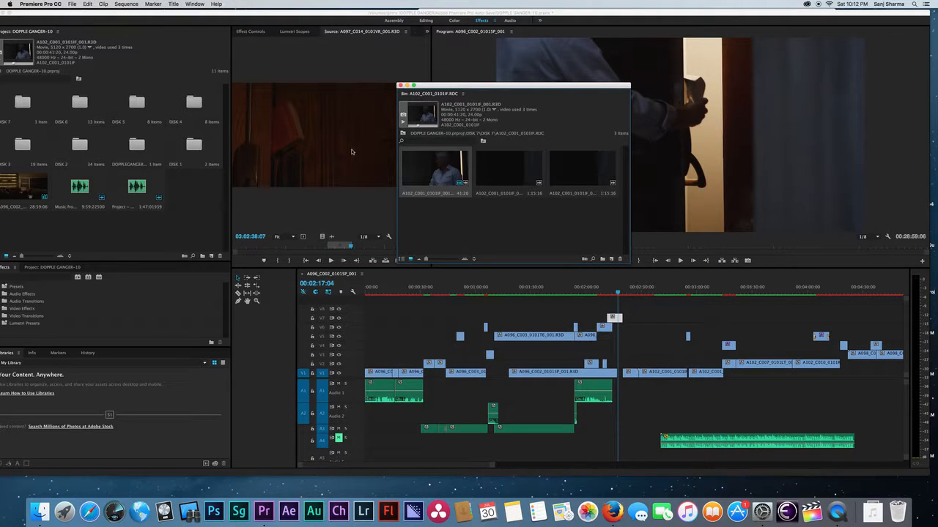
{"action": "left_click", "coordinate": [251, 31]}
{"action": "left_click_drag", "start_coordinate": [438, 86], "coordinate": [80, 130]}
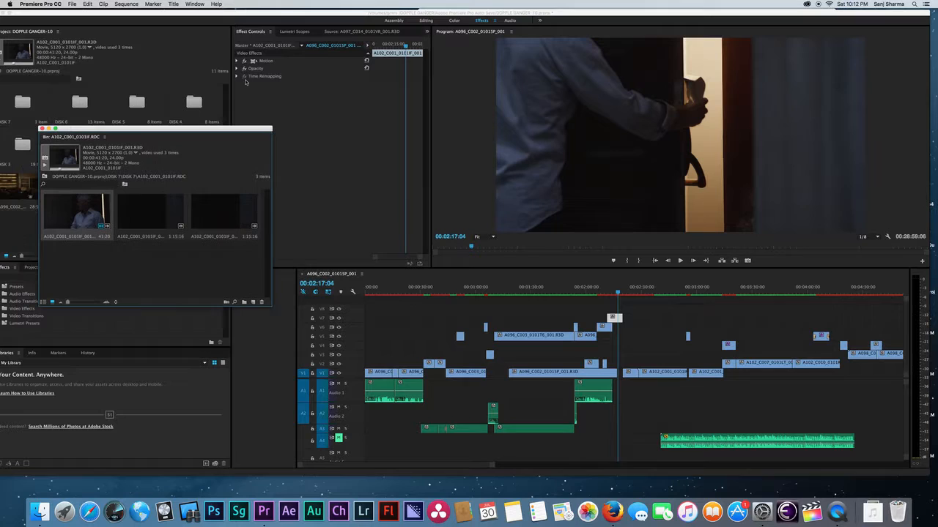
{"action": "left_click", "coordinate": [271, 46]}
{"action": "left_click_drag", "start_coordinate": [221, 131], "coordinate": [193, 83]}
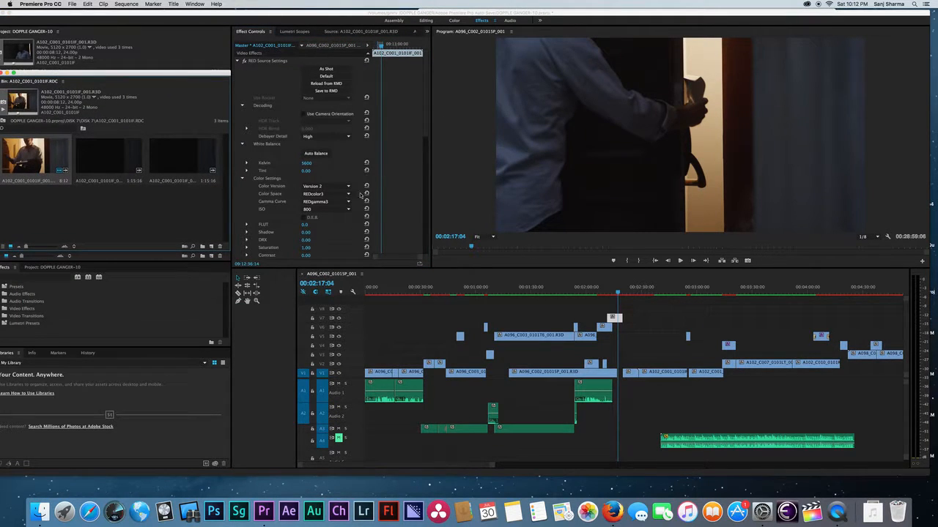
{"action": "left_click", "coordinate": [334, 210]}
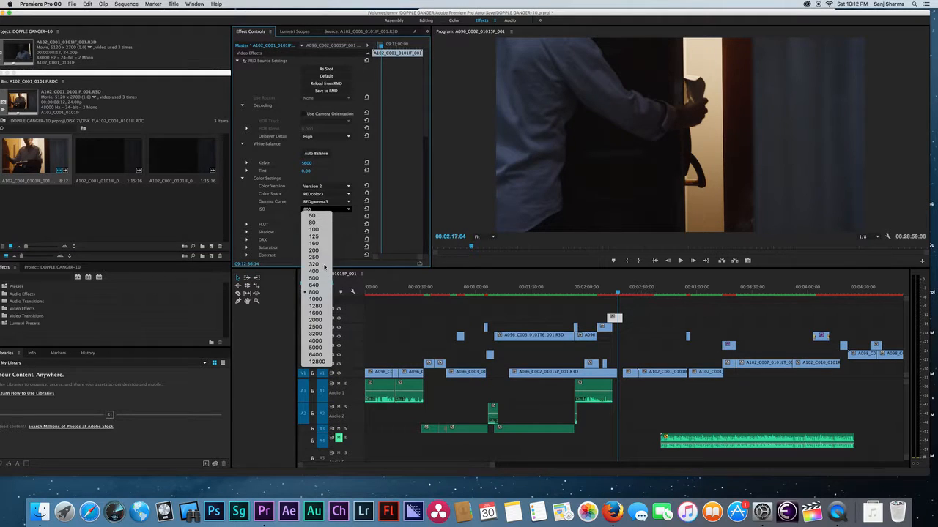
{"action": "left_click", "coordinate": [324, 265]}
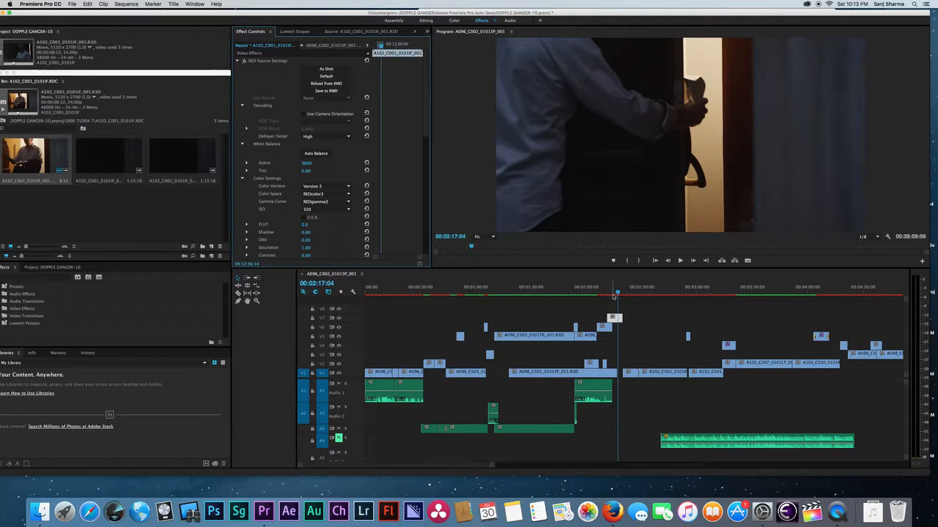
Scrub ahead to about 02:49 and play the cut into the A102_C001 insert from about 02:10.
{"action": "left_click_drag", "start_coordinate": [615, 293], "coordinate": [677, 291]}
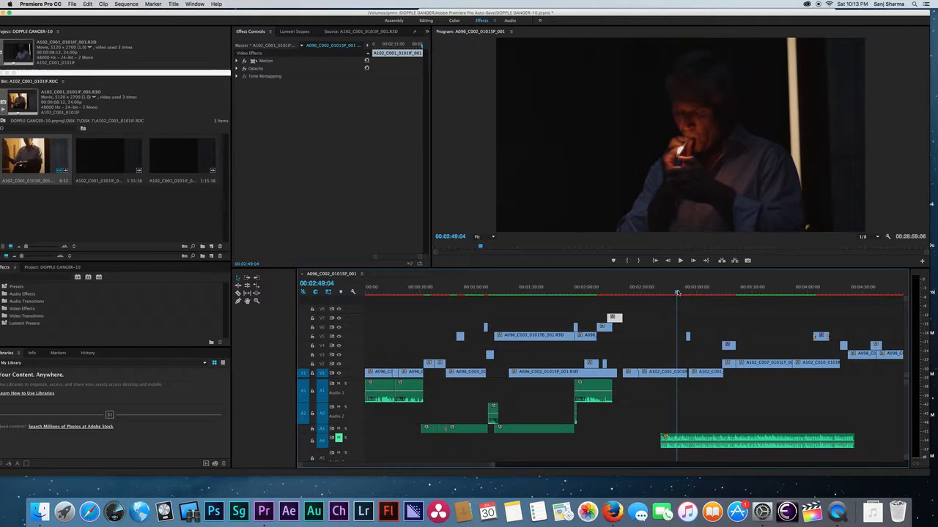
{"action": "left_click_drag", "start_coordinate": [609, 285], "coordinate": [605, 292]}
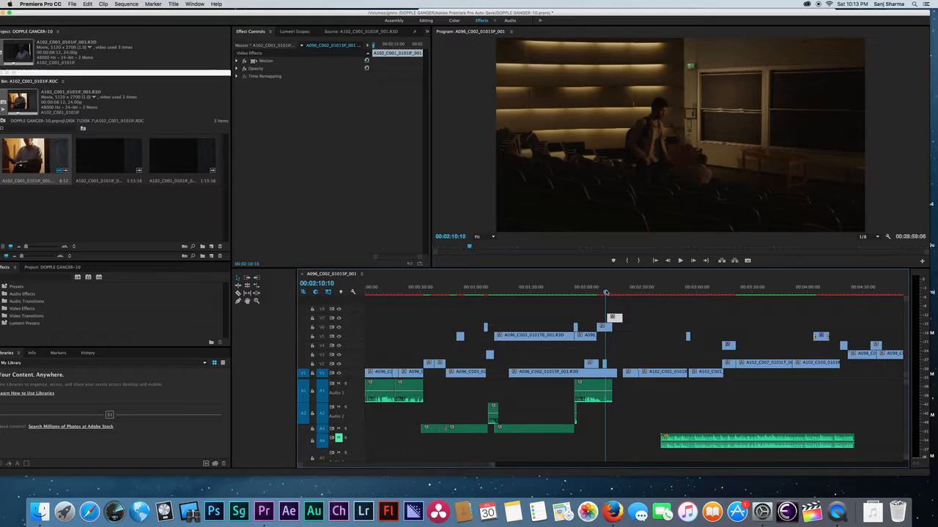
{"action": "key", "text": "space"}
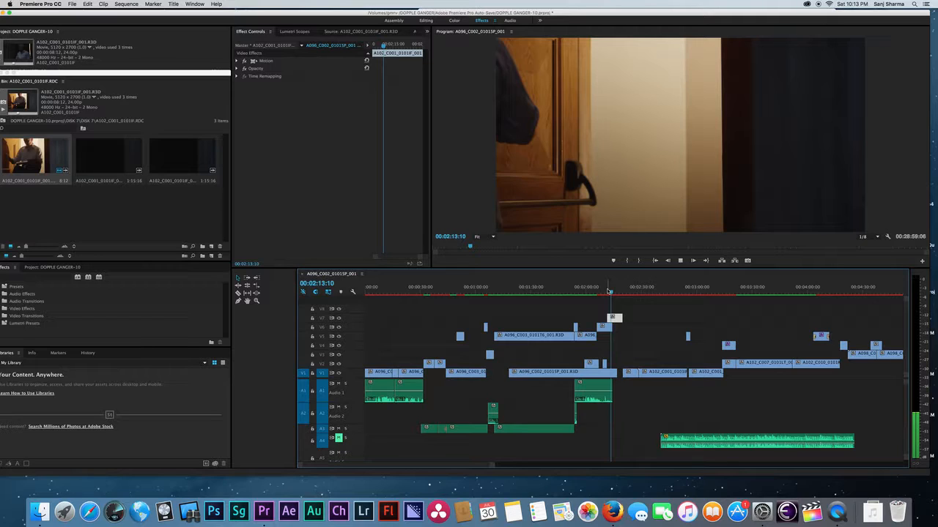
Move the A102_C001 insert on V7 later to about 02:20, extend the A096 clip on V6 to meet it, and play the cut.
{"action": "left_click_drag", "start_coordinate": [608, 292], "coordinate": [621, 327]}
{"action": "mouse_move", "coordinate": [613, 287]}
{"action": "left_mouse_down"}
{"action": "mouse_move", "coordinate": [627, 287]}
{"action": "mouse_move", "coordinate": [614, 290]}
{"action": "left_mouse_up"}
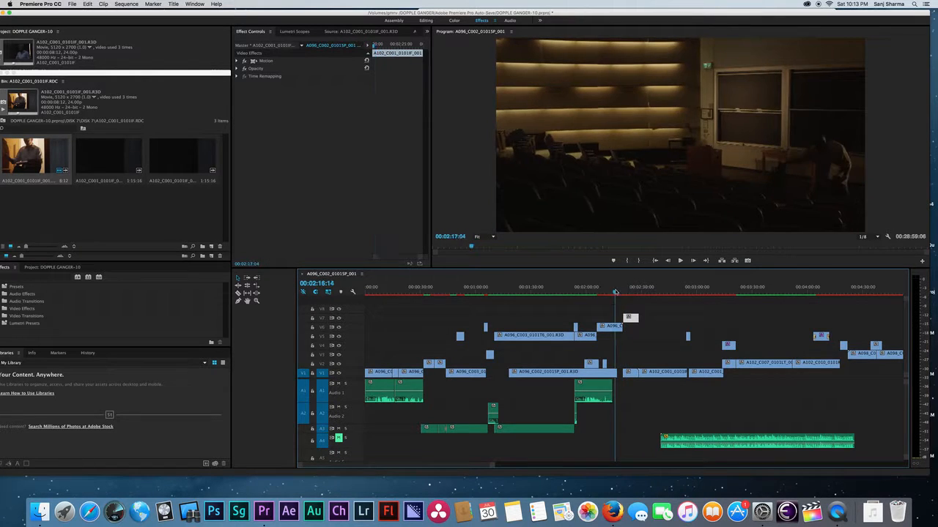
{"action": "key", "text": "space"}
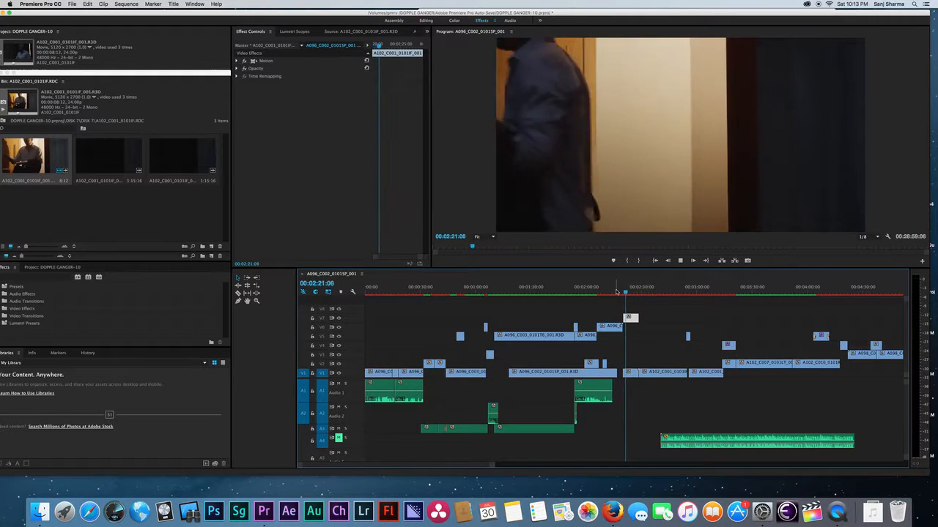
Shift the A102_C001 insert on V7 earlier to about 02:17 and play the transition.
{"action": "mouse_move", "coordinate": [616, 292]}
{"action": "left_mouse_down"}
{"action": "mouse_move", "coordinate": [588, 292]}
{"action": "mouse_move", "coordinate": [611, 293]}
{"action": "left_mouse_up"}
{"action": "left_click_drag", "start_coordinate": [616, 293], "coordinate": [623, 318]}
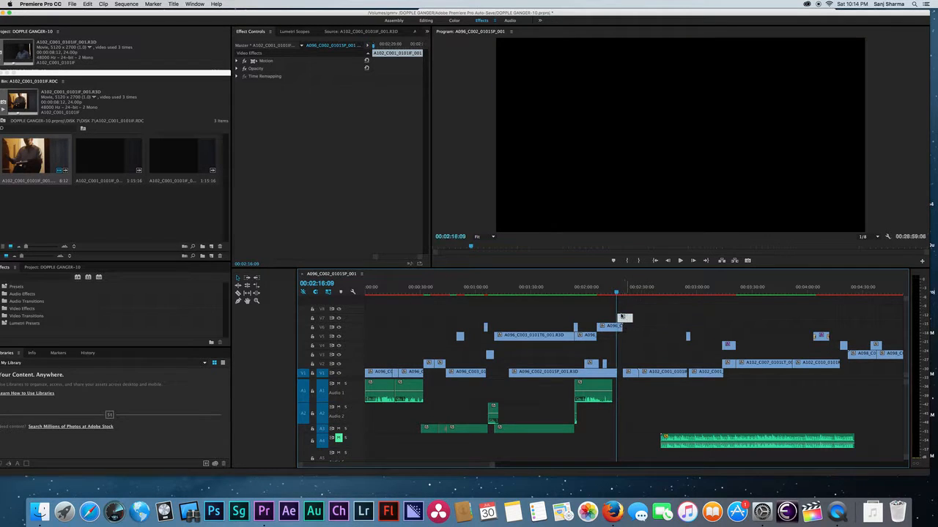
{"action": "left_click", "coordinate": [608, 293]}
{"action": "key", "text": "space"}
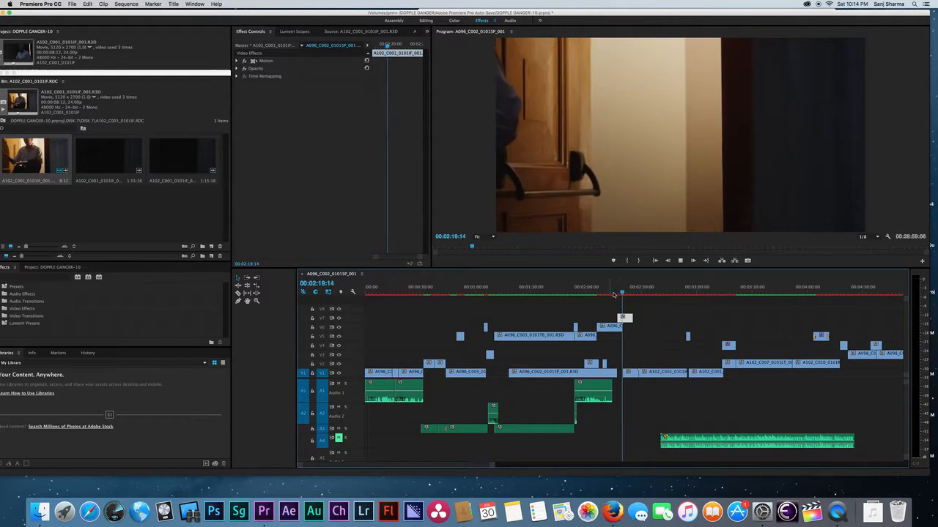
Trim the start of the A102_C001 insert on V7 to 02:19:17, move it back to 02:17:03, and check the cut.
{"action": "key", "text": "space"}
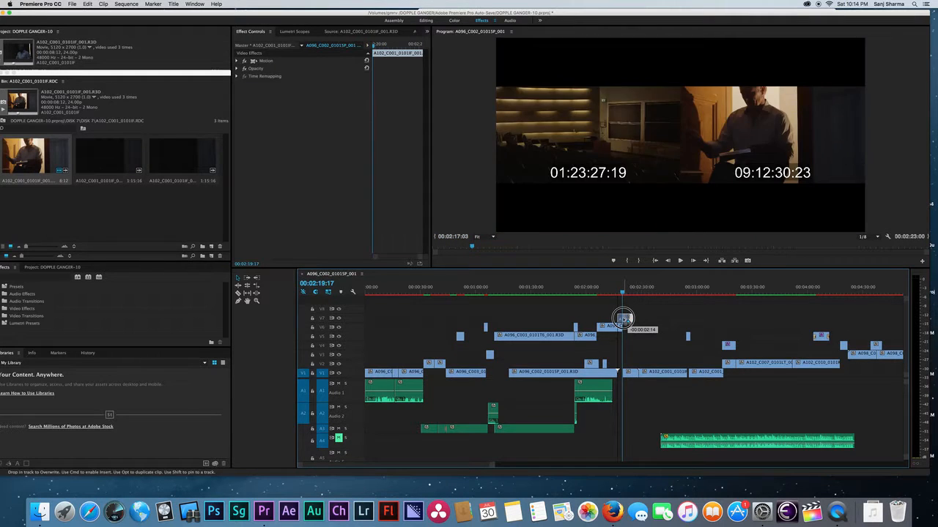
{"action": "left_click", "coordinate": [613, 292]}
{"action": "key", "text": "space"}
{"action": "key", "text": "space"}
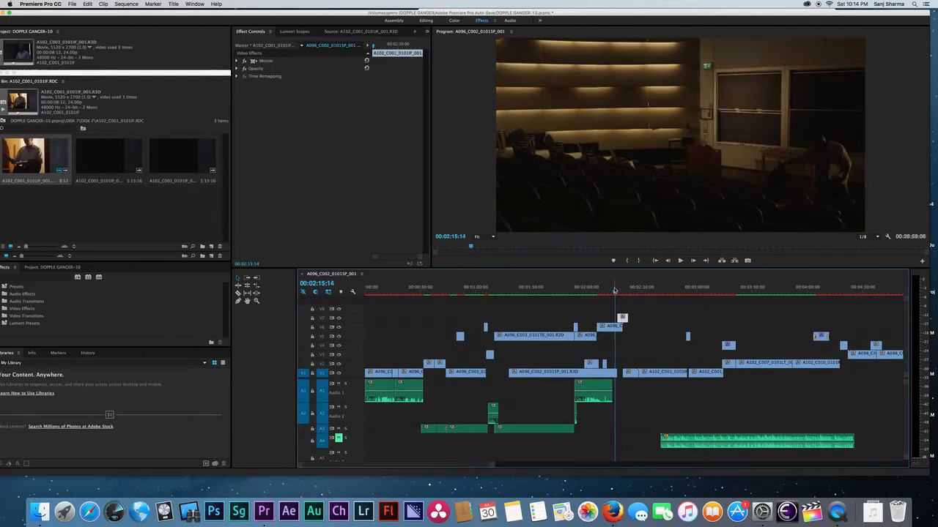
Review the lecture-hall section from about 01:53 through the A102_C001 insert to about 02:25.
{"action": "key", "text": "="}
{"action": "left_click", "coordinate": [598, 288]}
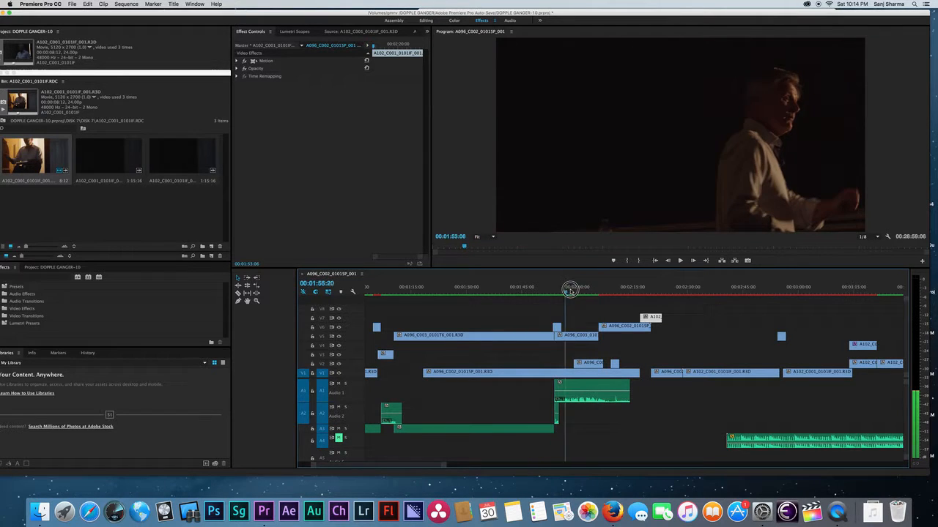
{"action": "left_click_drag", "start_coordinate": [599, 292], "coordinate": [624, 297]}
{"action": "key", "text": "space"}
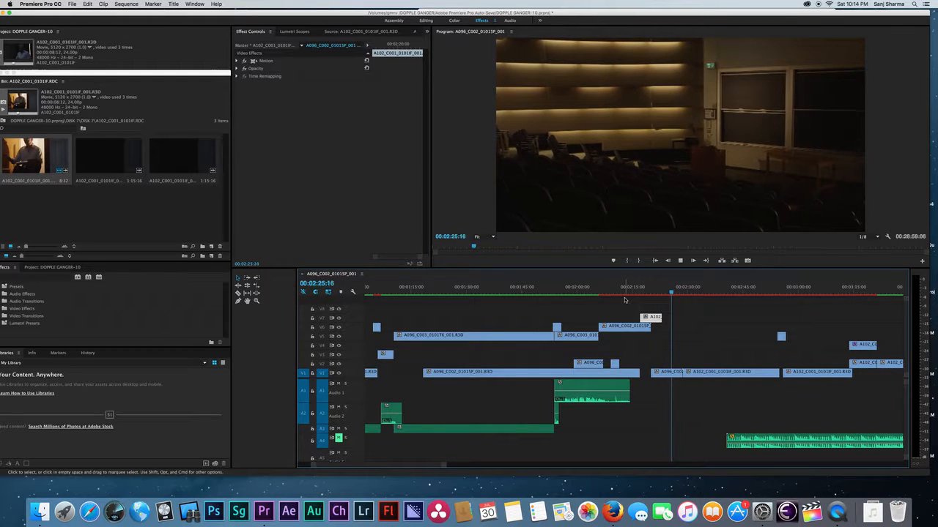
{"action": "left_click", "coordinate": [635, 288]}
{"action": "left_click", "coordinate": [665, 288]}
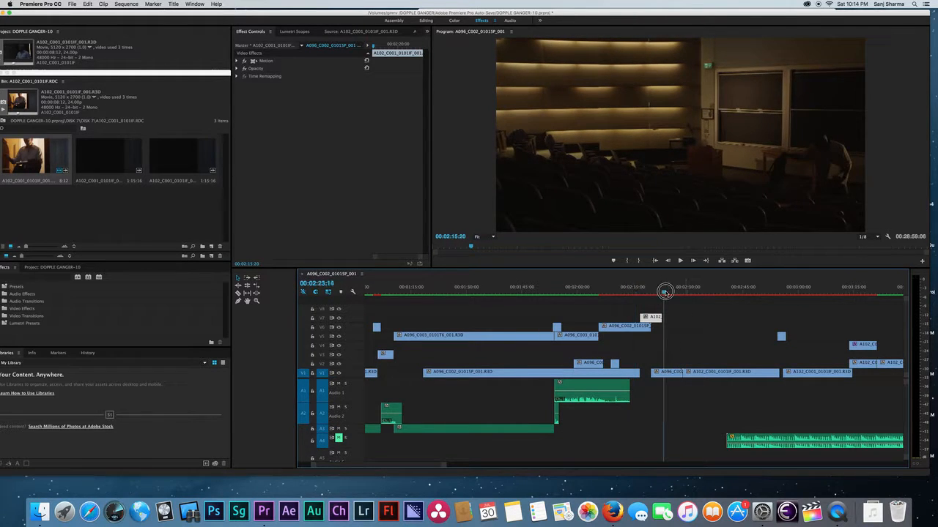
Replace the A096 piece on V1 near 02:24 with the V7 insert placed at about 02:17, and close the gap after it.
{"action": "left_click", "coordinate": [663, 370]}
{"action": "key", "text": "Delete"}
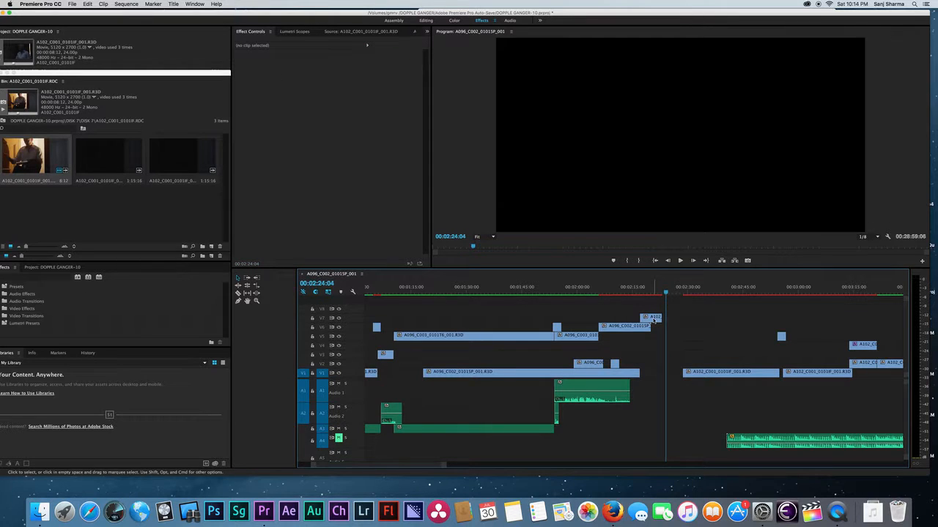
{"action": "left_click_drag", "start_coordinate": [654, 320], "coordinate": [650, 372]}
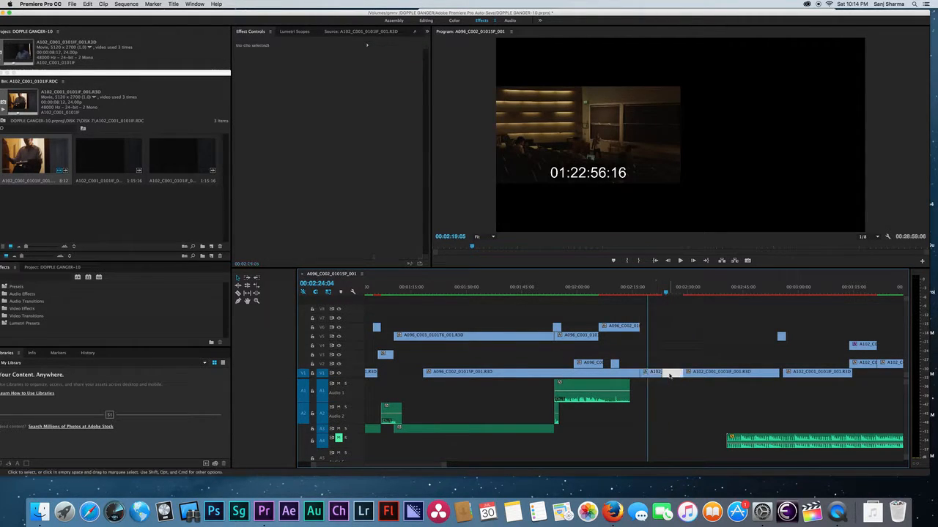
{"action": "key", "text": "space"}
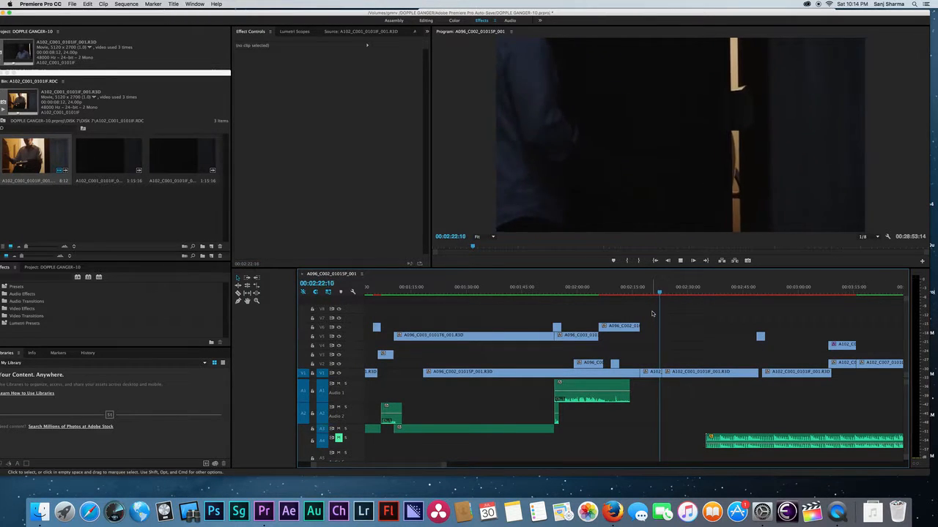
{"action": "key", "text": "space"}
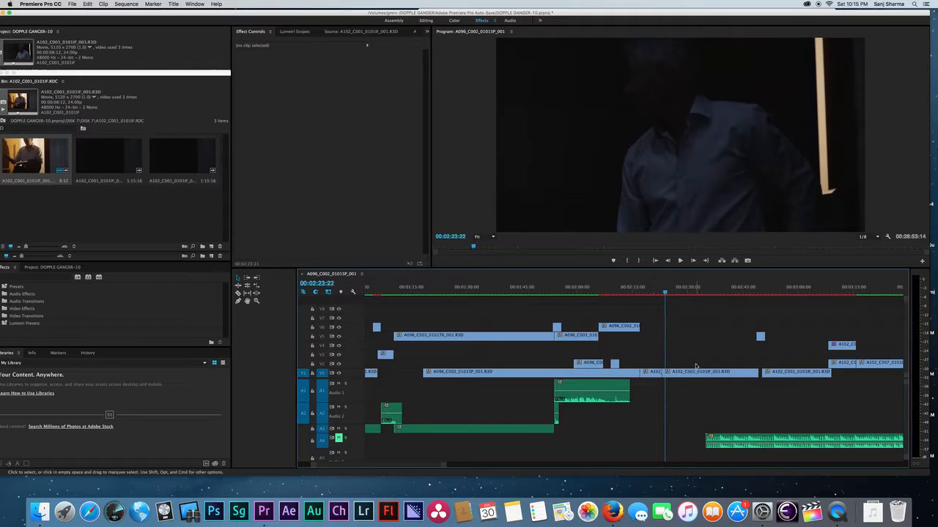
Delete the second A102_C001 piece on V1 and extend the preceding insert to the next A102_C001 piece at about 02:50.
{"action": "left_click", "coordinate": [689, 371]}
{"action": "key", "text": "Delete"}
{"action": "left_click_drag", "start_coordinate": [663, 371], "coordinate": [765, 370]}
{"action": "key", "text": "space"}
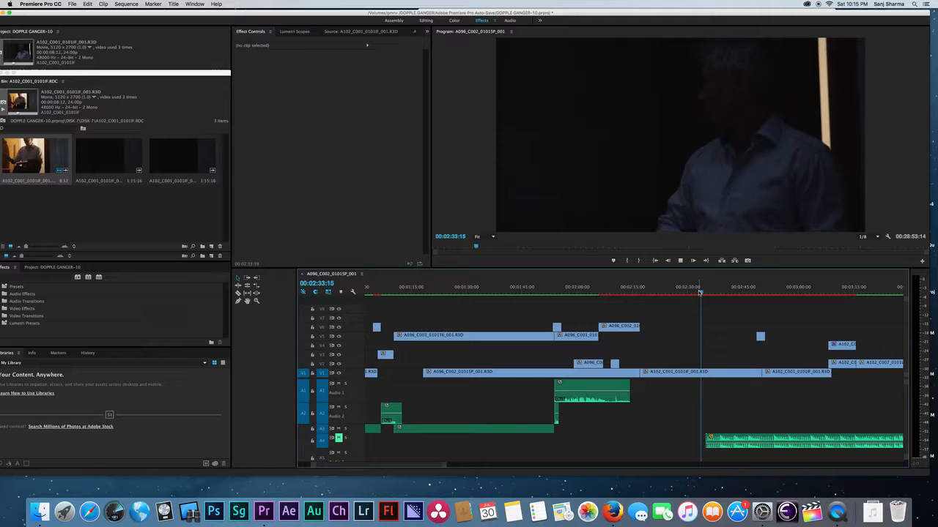
From the park shot at about 03:11, locate its DISK 7 source bin and mark a 2:11 range of A102_C003 ending at 09:16:27:16.
{"action": "left_click_drag", "start_coordinate": [699, 292], "coordinate": [841, 315]}
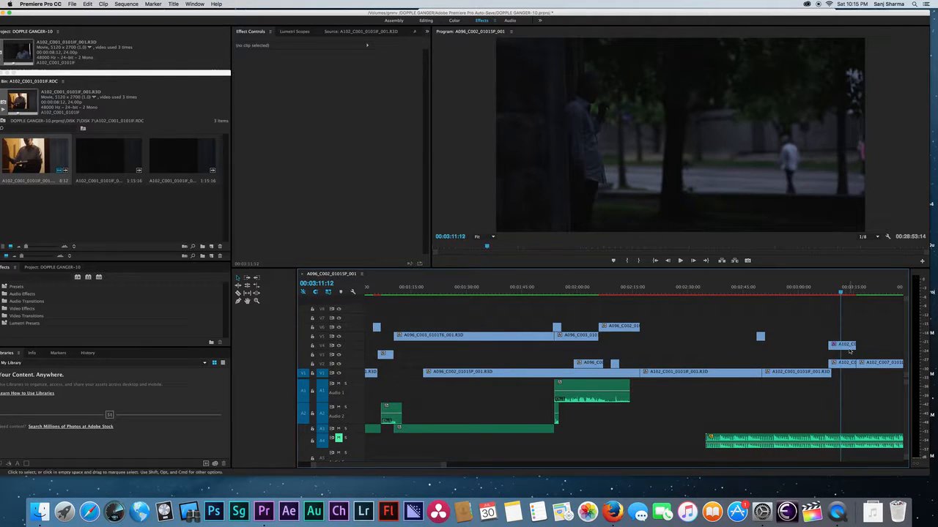
{"action": "right_click", "coordinate": [848, 345]}
{"action": "left_click", "coordinate": [835, 466]}
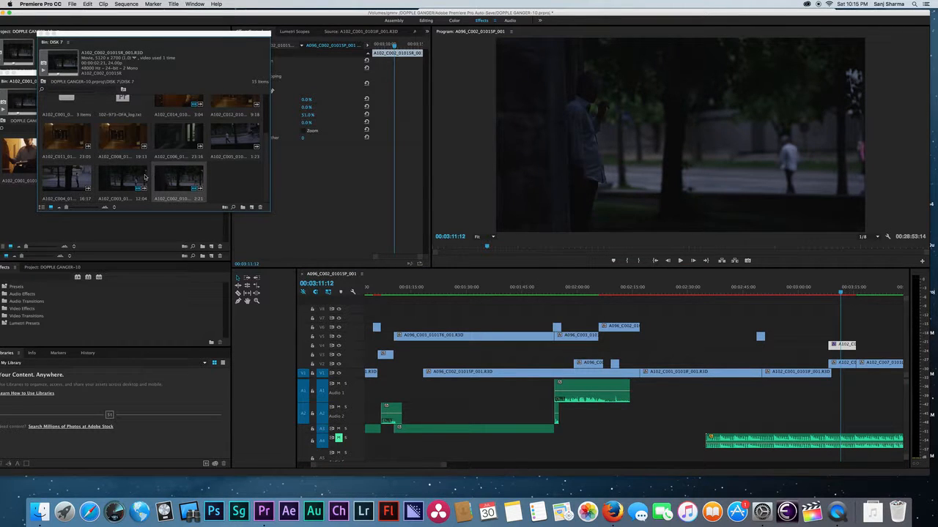
{"action": "double_click", "coordinate": [135, 177]}
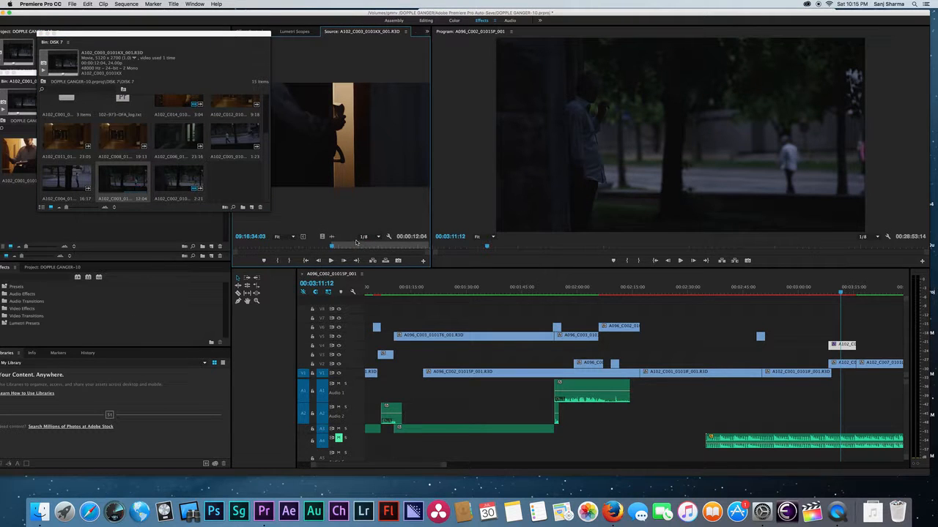
{"action": "left_click_drag", "start_coordinate": [358, 242], "coordinate": [266, 247]}
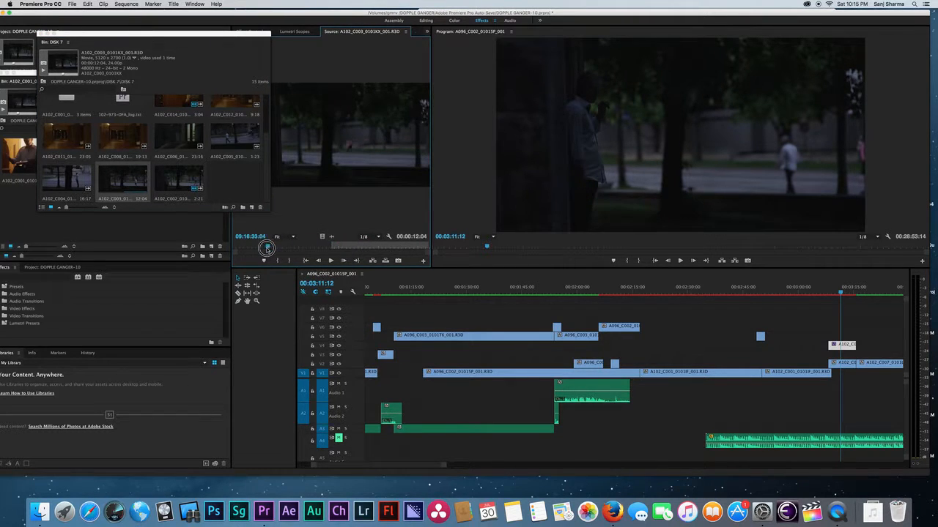
{"action": "key", "text": "space"}
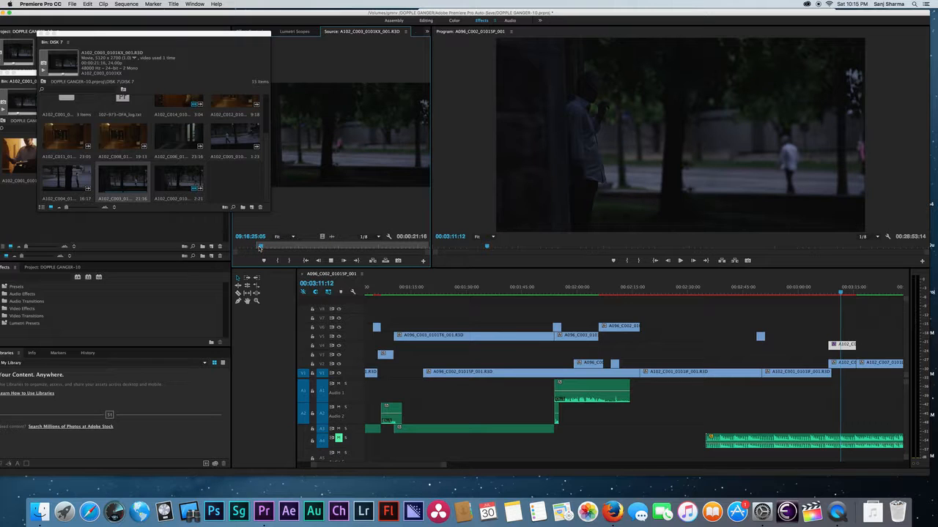
{"action": "key", "text": "o"}
Try the A102_C003 range as a cutaway on V4 above A102_C001 at about 02:31, 02:24:13 and about 02:30, and delete it.
{"action": "left_click_drag", "start_coordinate": [323, 237], "coordinate": [691, 341]}
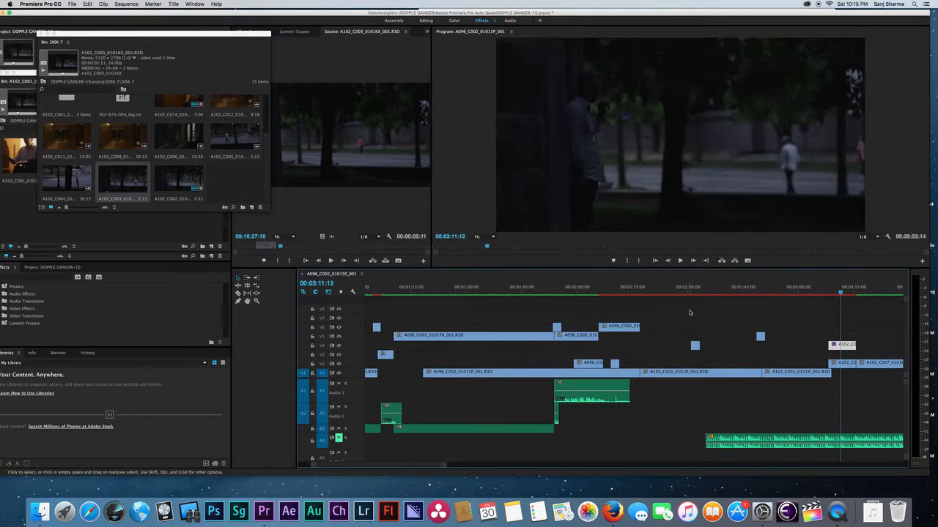
{"action": "left_click_drag", "start_coordinate": [686, 292], "coordinate": [645, 293]}
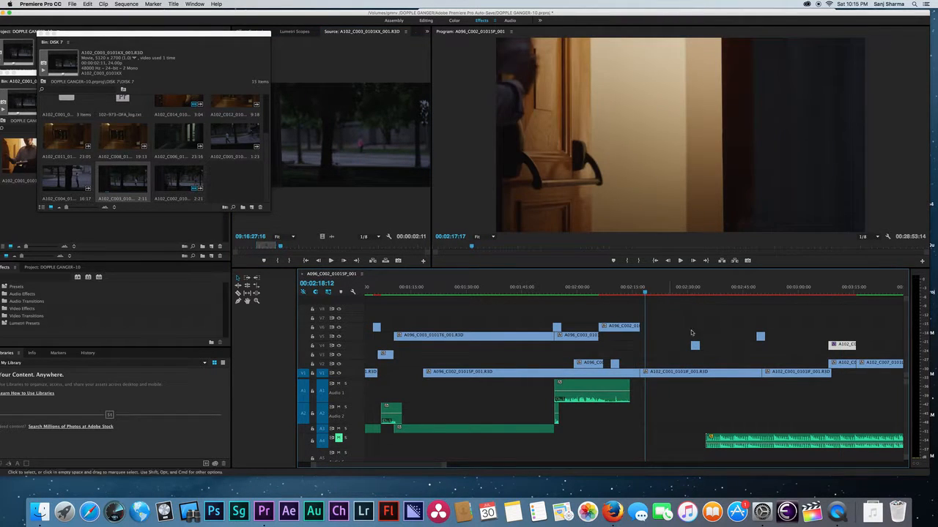
{"action": "key", "text": "equal"}
{"action": "key", "text": "space"}
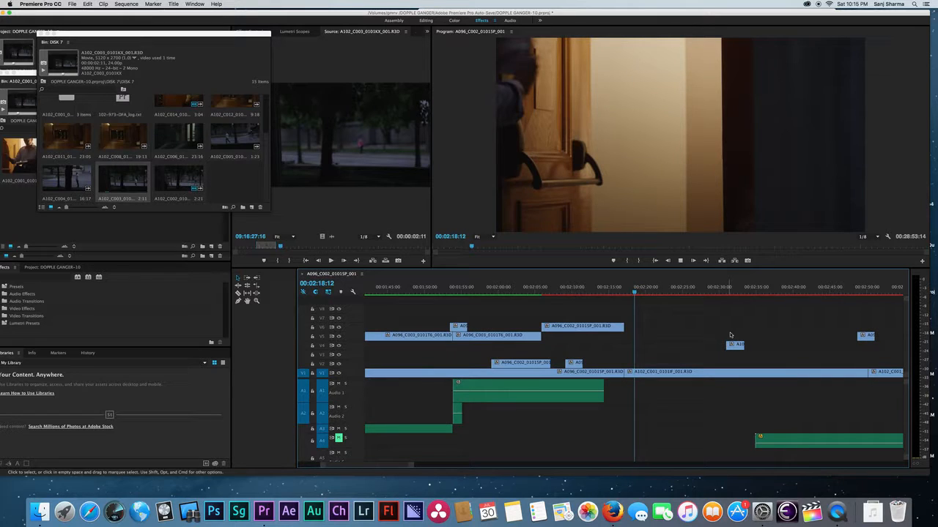
{"action": "left_click_drag", "start_coordinate": [735, 344], "coordinate": [689, 348]}
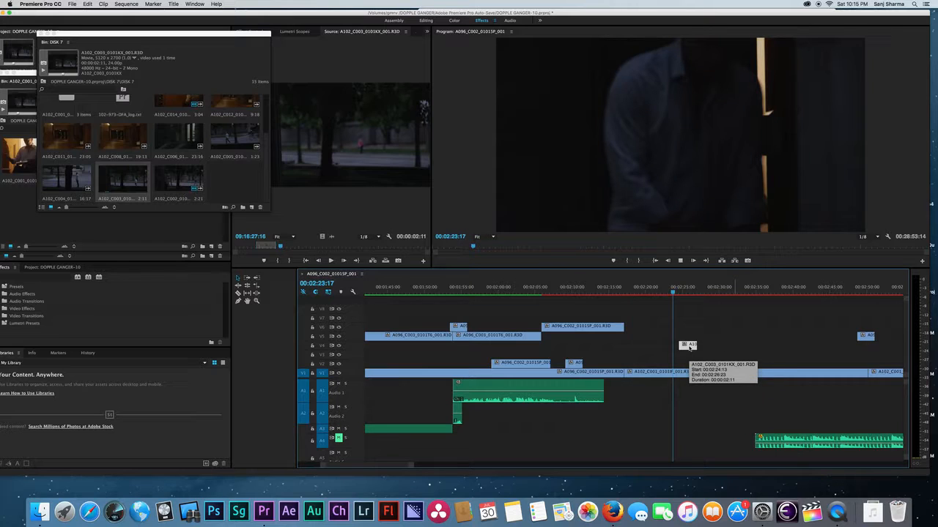
{"action": "left_click_drag", "start_coordinate": [688, 349], "coordinate": [726, 345]}
{"action": "left_click_drag", "start_coordinate": [668, 288], "coordinate": [731, 292]}
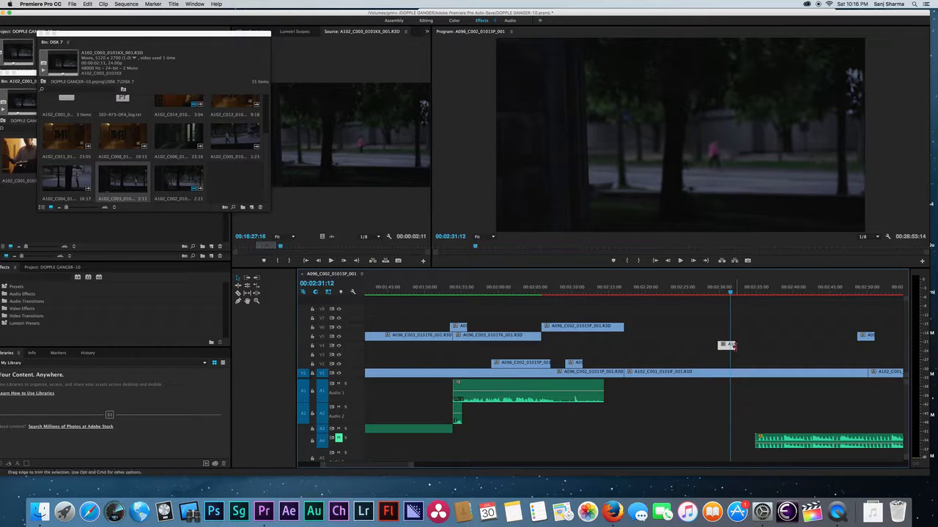
{"action": "key", "text": "Delete"}
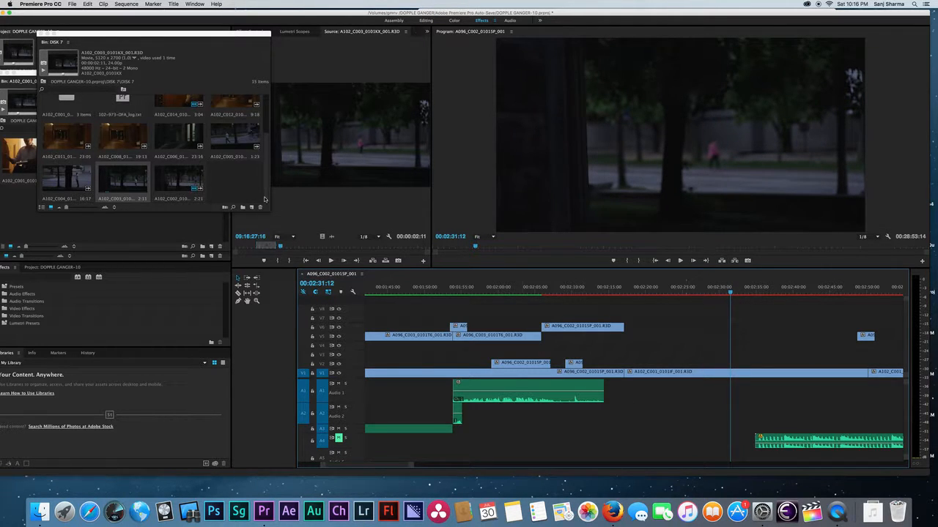
Review the DISK 7 footage for a cutaway, checking A102_C006, the A102_C010 and A102_C013 bins, and the first A102_C007 clip.
{"action": "double_click", "coordinate": [179, 135]}
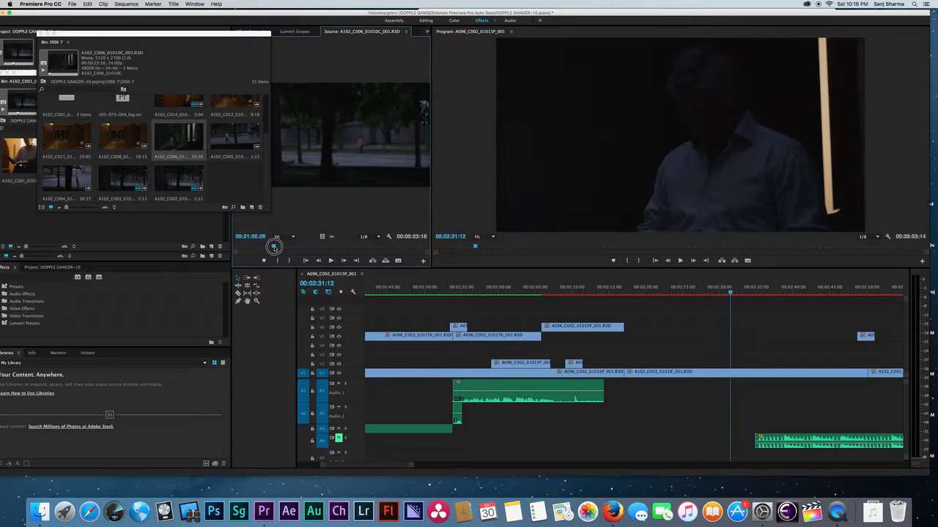
{"action": "mouse_move", "coordinate": [274, 247]}
{"action": "left_mouse_down"}
{"action": "mouse_move", "coordinate": [358, 247]}
{"action": "mouse_move", "coordinate": [273, 249]}
{"action": "left_mouse_up"}
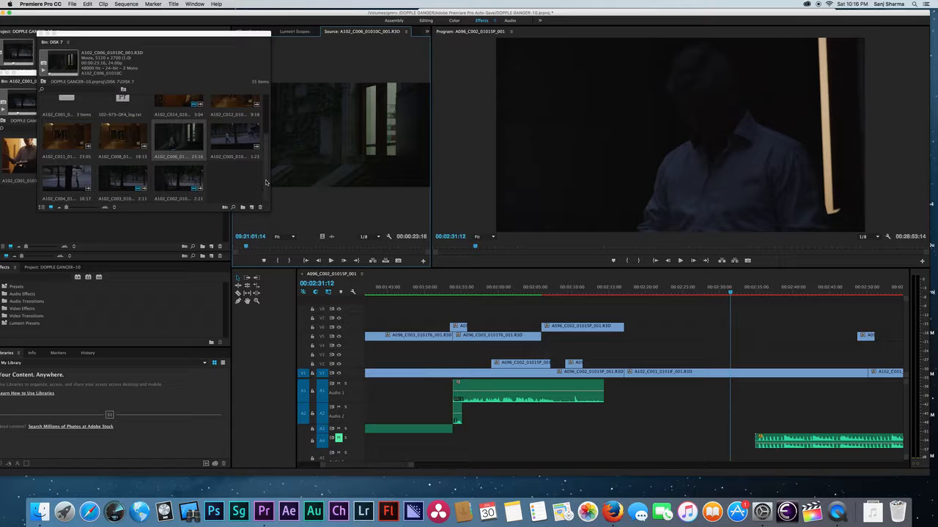
{"action": "left_click", "coordinate": [262, 191]}
{"action": "scroll", "coordinate": [261, 173], "scroll_direction": "up", "scroll_amount": 3}
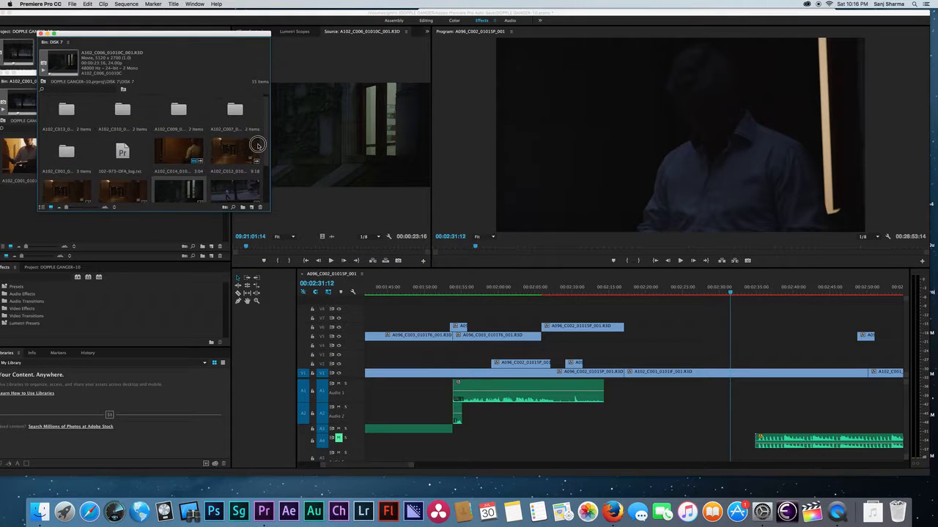
{"action": "double_click", "coordinate": [126, 114]}
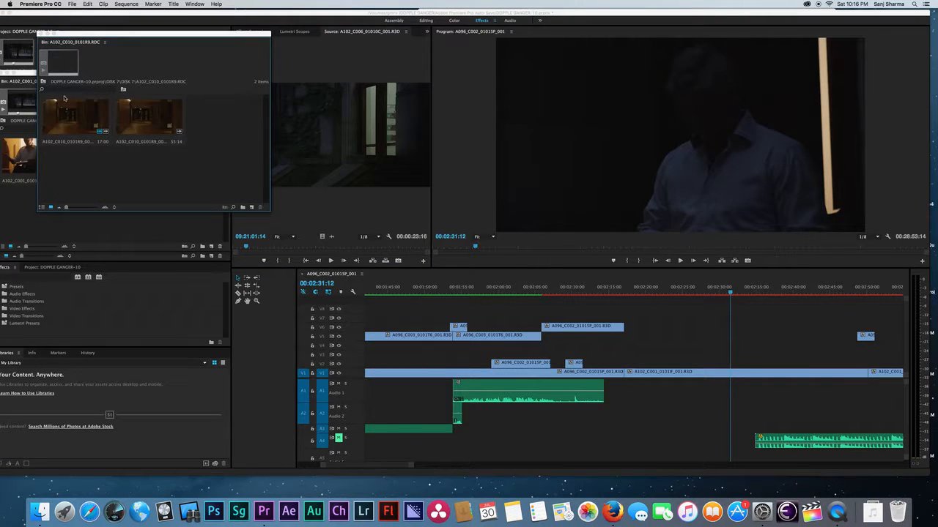
{"action": "left_click", "coordinate": [42, 82]}
{"action": "double_click", "coordinate": [67, 113]}
{"action": "left_click", "coordinate": [44, 82]}
{"action": "double_click", "coordinate": [222, 115]}
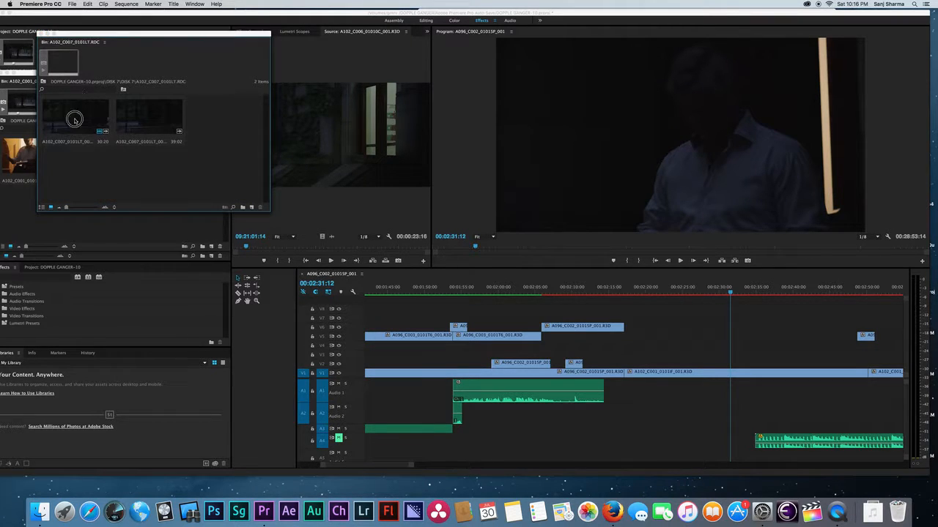
{"action": "double_click", "coordinate": [74, 119]}
Uncover the project contents by shifting the main window and closing the floating bins, and scan the A102_C007 clip back to 09:22:40:10.
{"action": "left_click_drag", "start_coordinate": [356, 16], "coordinate": [426, 15]}
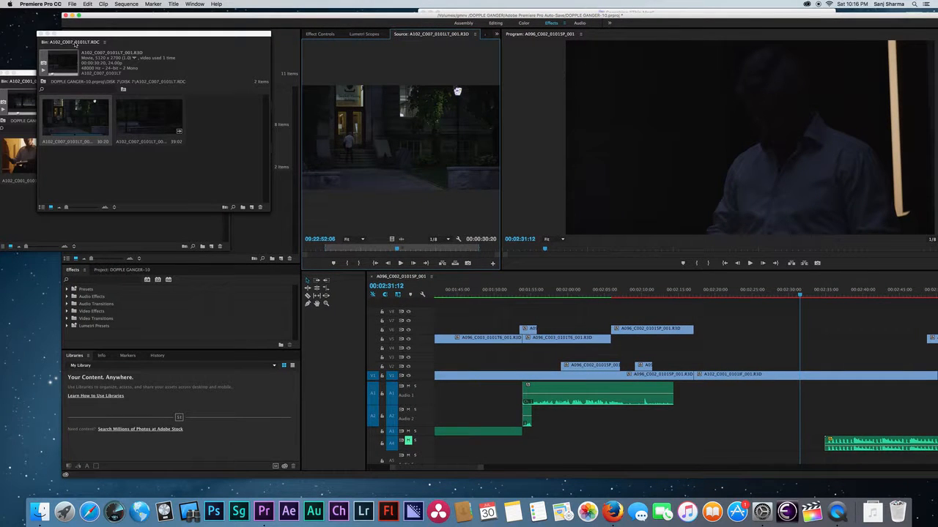
{"action": "left_click", "coordinate": [41, 35]}
{"action": "left_click", "coordinate": [41, 34]}
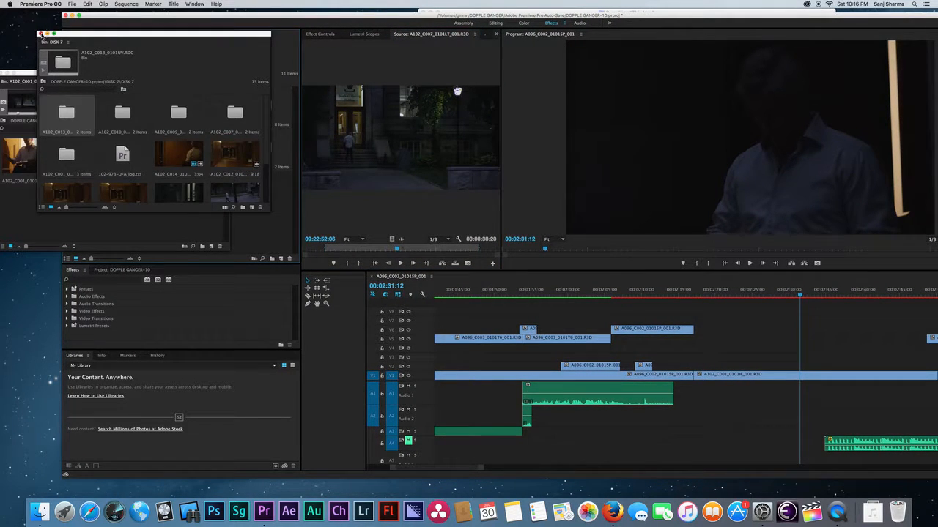
{"action": "left_click", "coordinate": [41, 35]}
{"action": "left_click", "coordinate": [40, 34]}
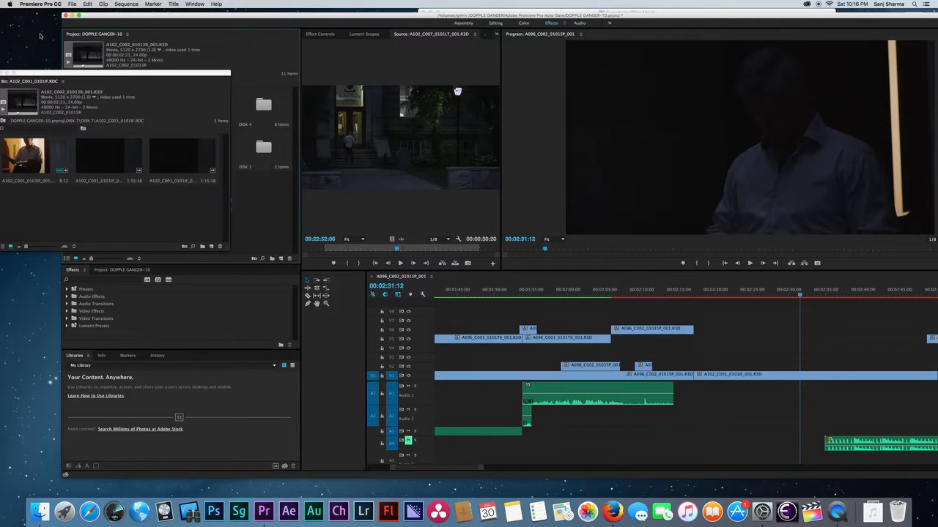
{"action": "left_click_drag", "start_coordinate": [377, 250], "coordinate": [341, 248]}
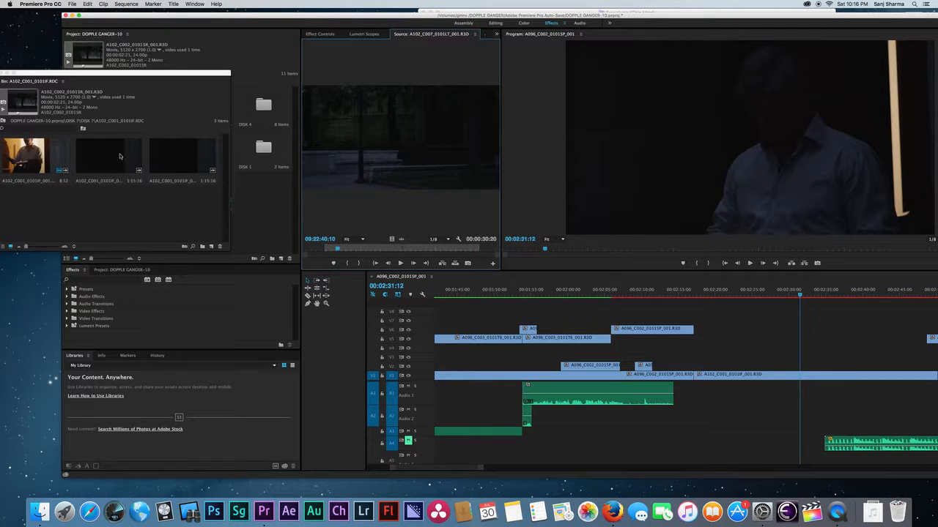
{"action": "left_click_drag", "start_coordinate": [5, 74], "coordinate": [17, 72]}
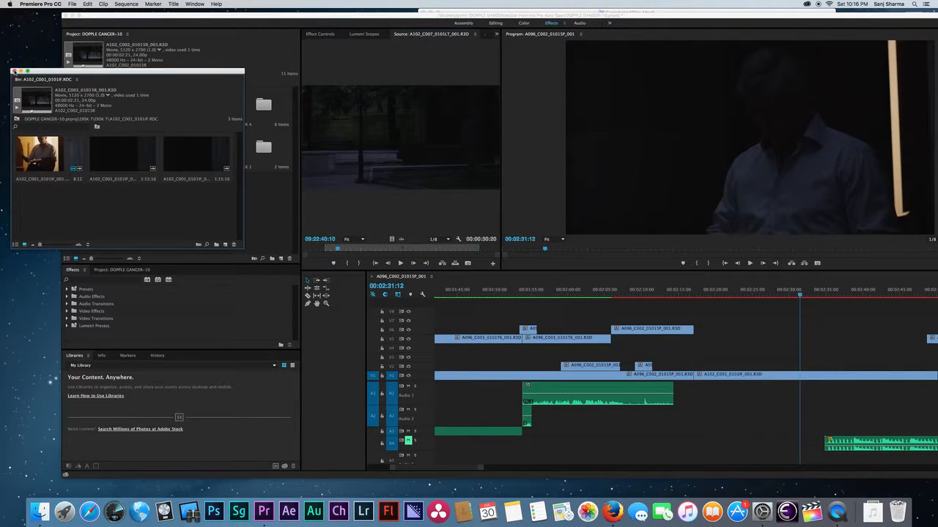
{"action": "left_click", "coordinate": [13, 71]}
Play the A102_C001 shot through 02:47, split it on V1 at about 02:26 and 02:34, and check the footage around the first cut.
{"action": "mouse_move", "coordinate": [700, 290]}
{"action": "left_mouse_down"}
{"action": "mouse_move", "coordinate": [714, 290]}
{"action": "mouse_move", "coordinate": [685, 298]}
{"action": "left_mouse_up"}
{"action": "key", "text": "minus"}
{"action": "key", "text": "minus"}
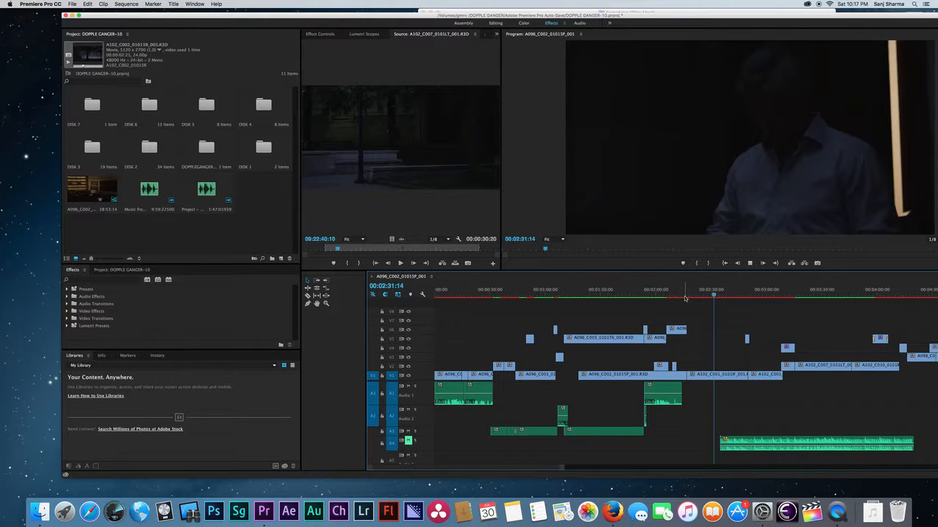
{"action": "left_click_drag", "start_coordinate": [715, 295], "coordinate": [715, 295]}
{"action": "key", "text": "space"}
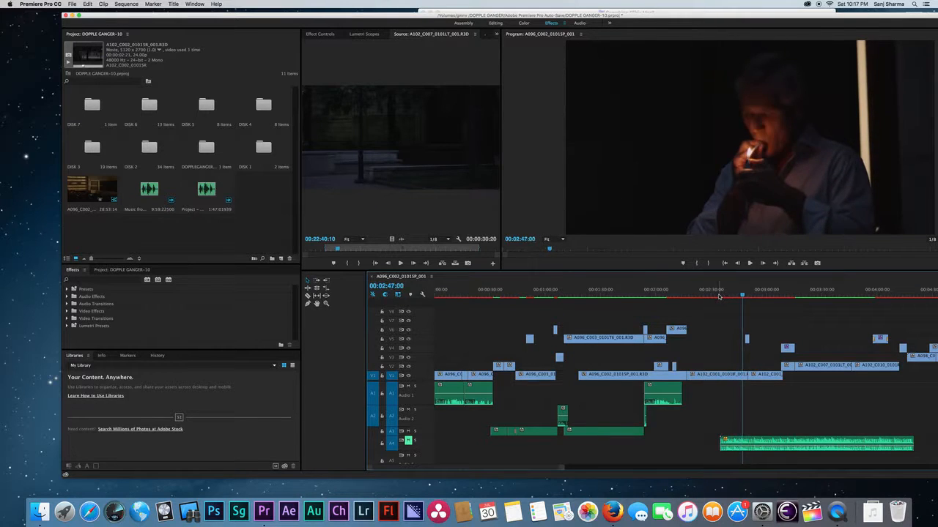
{"action": "mouse_move", "coordinate": [718, 296]}
{"action": "left_mouse_down"}
{"action": "mouse_move", "coordinate": [677, 297]}
{"action": "mouse_move", "coordinate": [725, 298]}
{"action": "mouse_move", "coordinate": [704, 295]}
{"action": "left_mouse_up"}
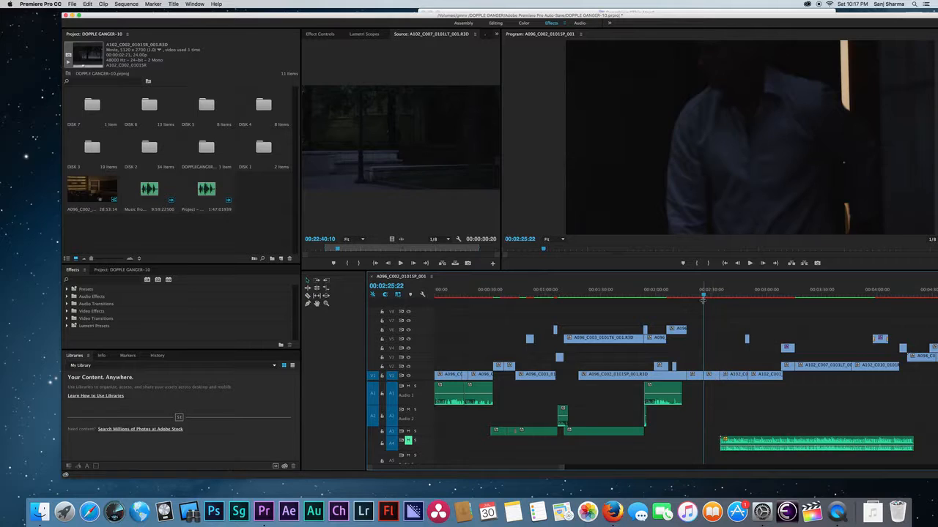
{"action": "mouse_move", "coordinate": [702, 293]}
{"action": "left_mouse_down"}
{"action": "mouse_move", "coordinate": [695, 291]}
{"action": "mouse_move", "coordinate": [747, 299]}
{"action": "mouse_move", "coordinate": [697, 303]}
{"action": "left_mouse_up"}
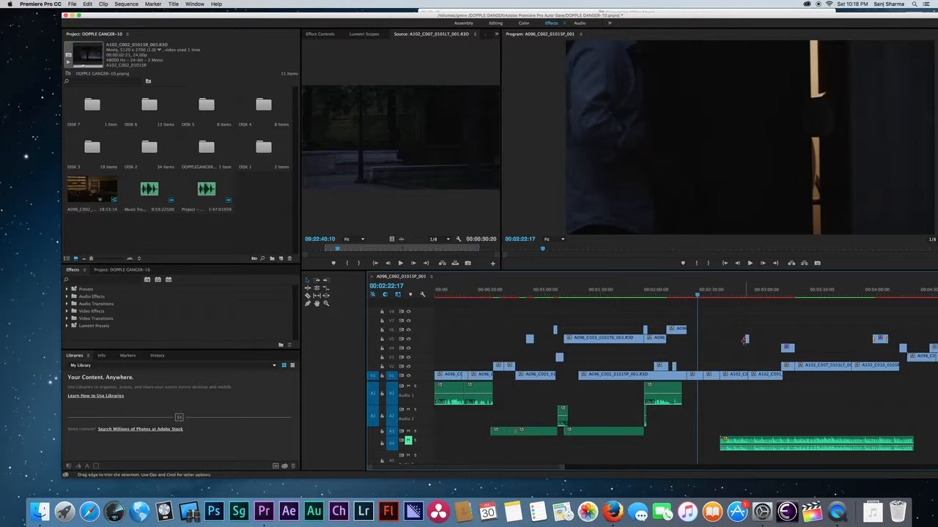
{"action": "left_click_drag", "start_coordinate": [714, 298], "coordinate": [701, 293]}
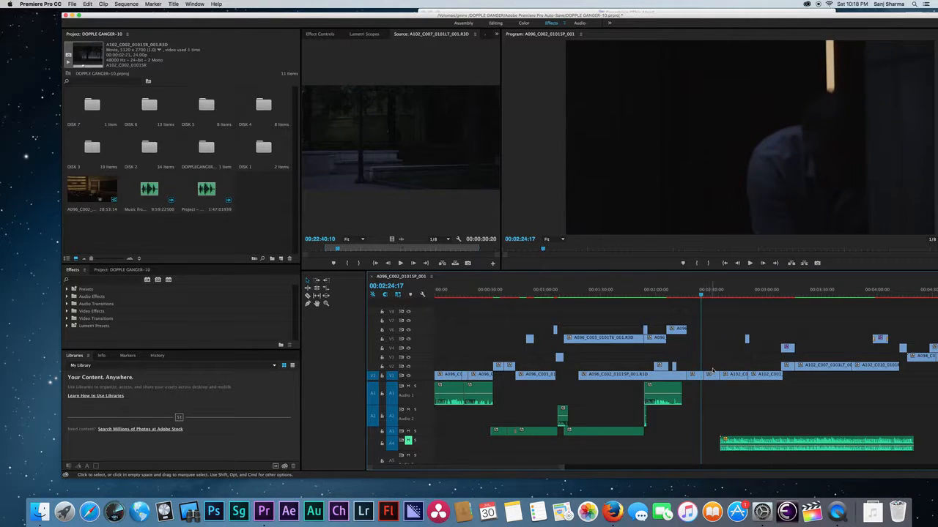
{"action": "left_click_drag", "start_coordinate": [717, 294], "coordinate": [704, 294]}
Locate the short V5 clip at about 02:49 in the DISK 2 bin and examine the neighbouring A097_C013 and A097_C014 clips.
{"action": "right_click", "coordinate": [747, 340]}
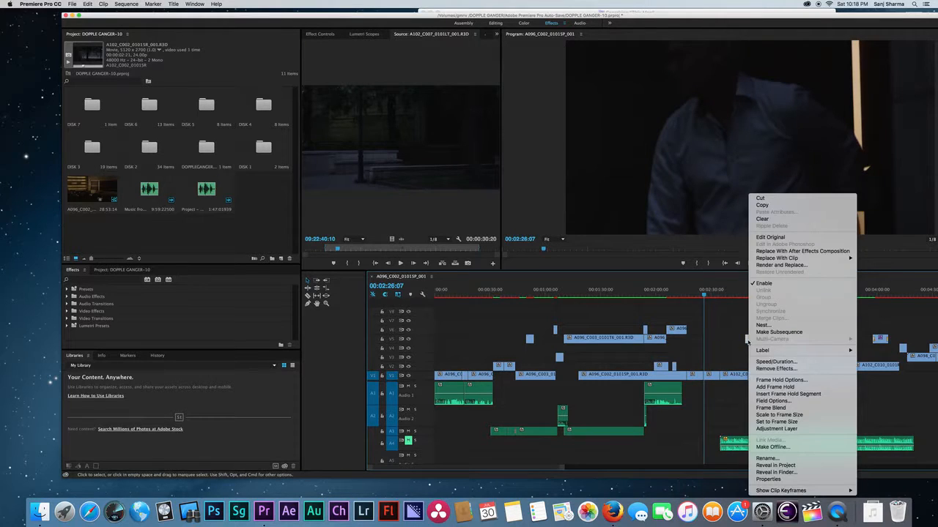
{"action": "left_click", "coordinate": [782, 462]}
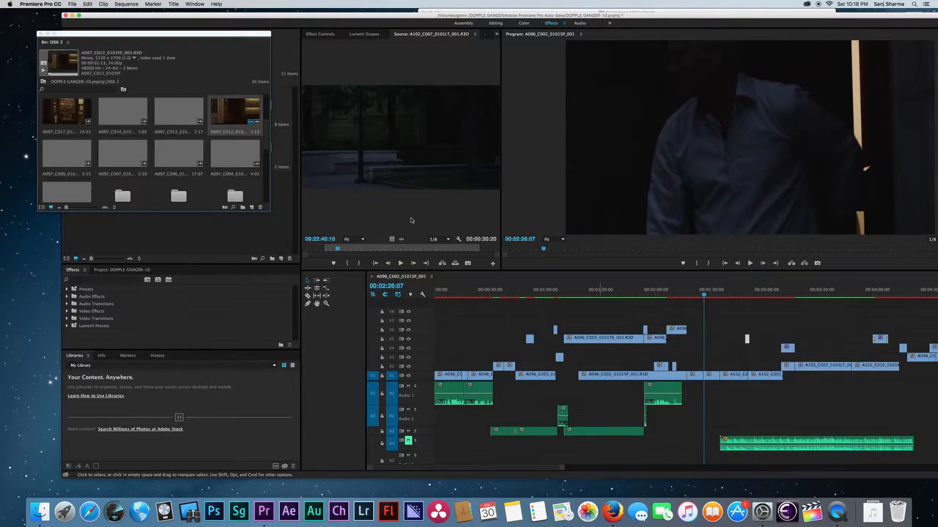
{"action": "double_click", "coordinate": [196, 115]}
{"action": "left_click_drag", "start_coordinate": [364, 250], "coordinate": [395, 248]}
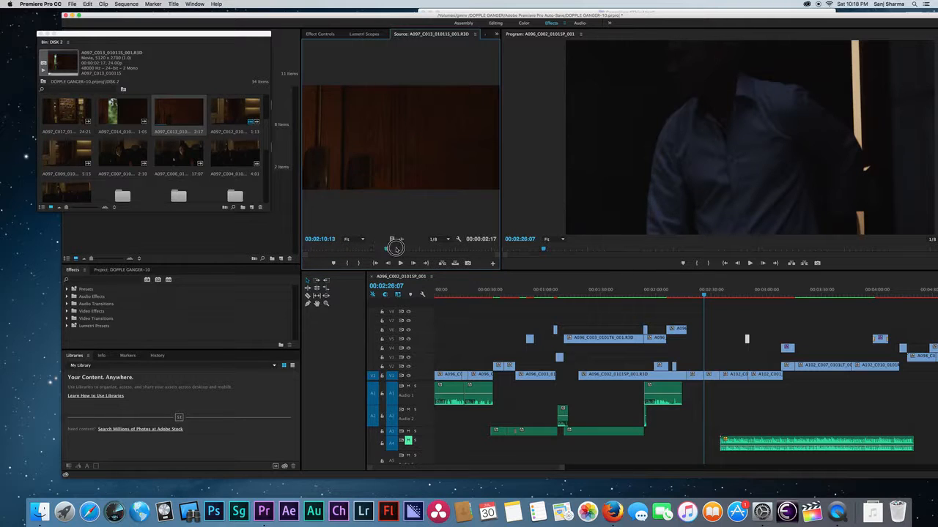
{"action": "double_click", "coordinate": [137, 116]}
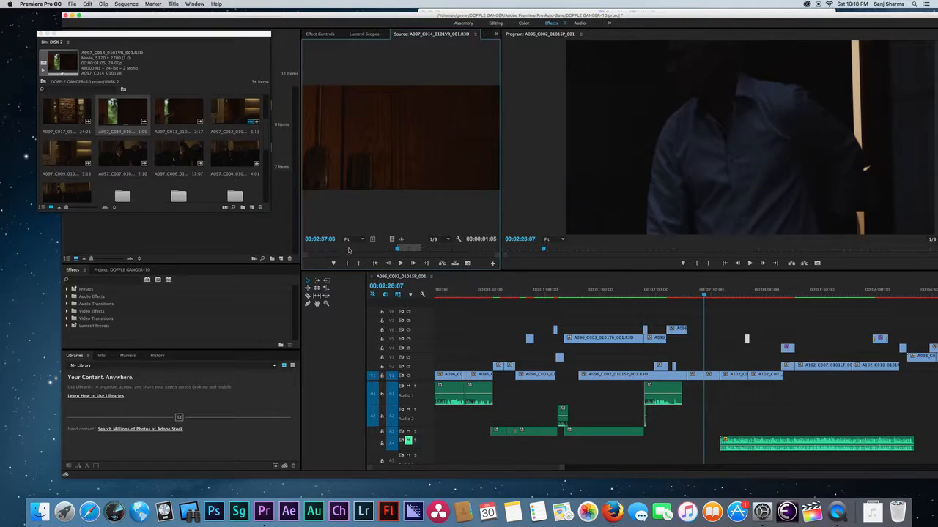
{"action": "left_click_drag", "start_coordinate": [352, 249], "coordinate": [464, 249]}
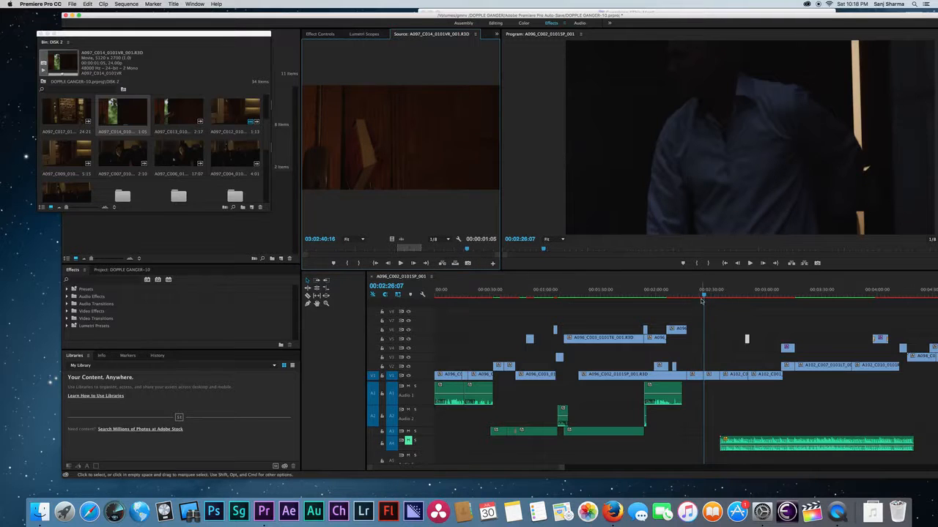
Reveal the A102_C001 segment at about 2:24 in its project bin, and sort the parent DISK 7 bin by name.
{"action": "left_click_drag", "start_coordinate": [705, 291], "coordinate": [701, 310]}
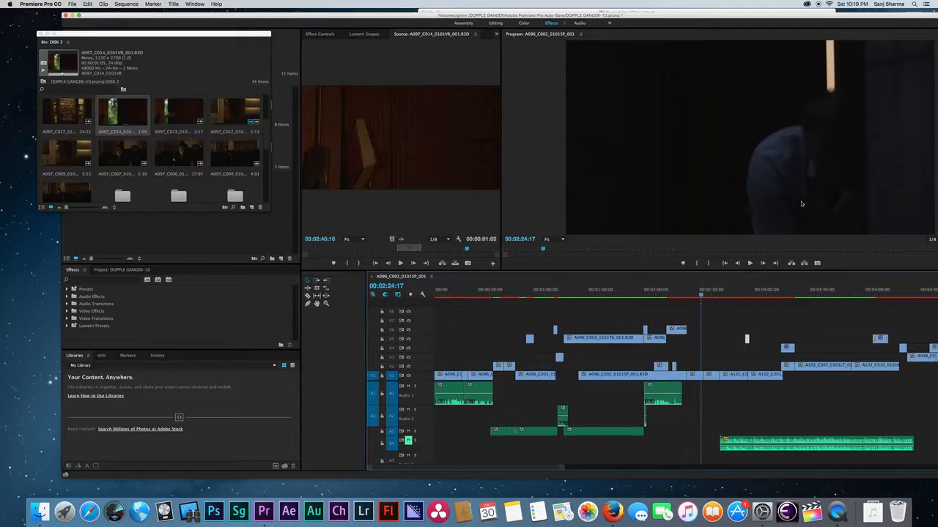
{"action": "right_click", "coordinate": [698, 377]}
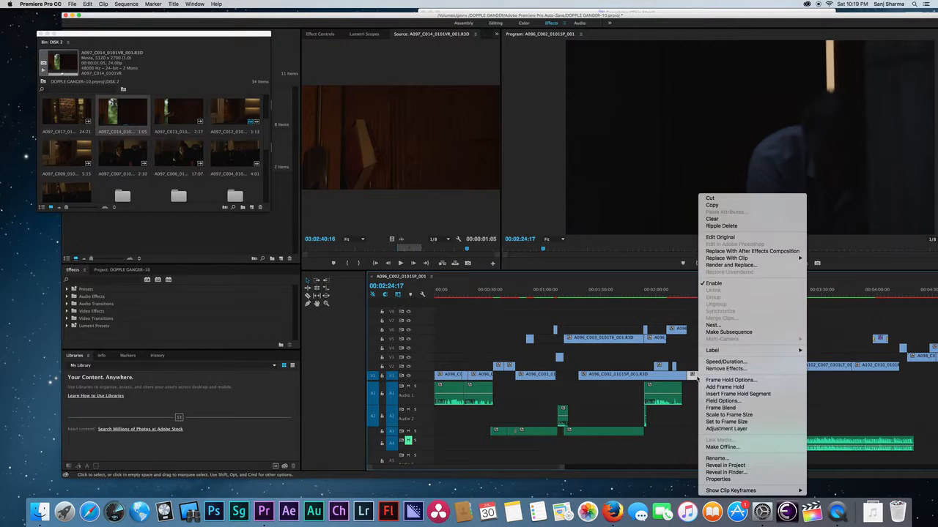
{"action": "left_click", "coordinate": [725, 465]}
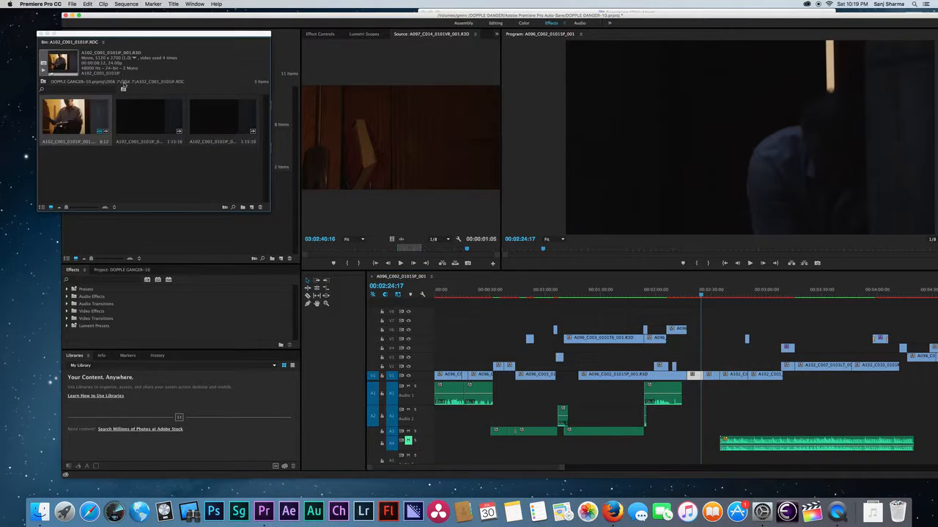
{"action": "left_click", "coordinate": [42, 82]}
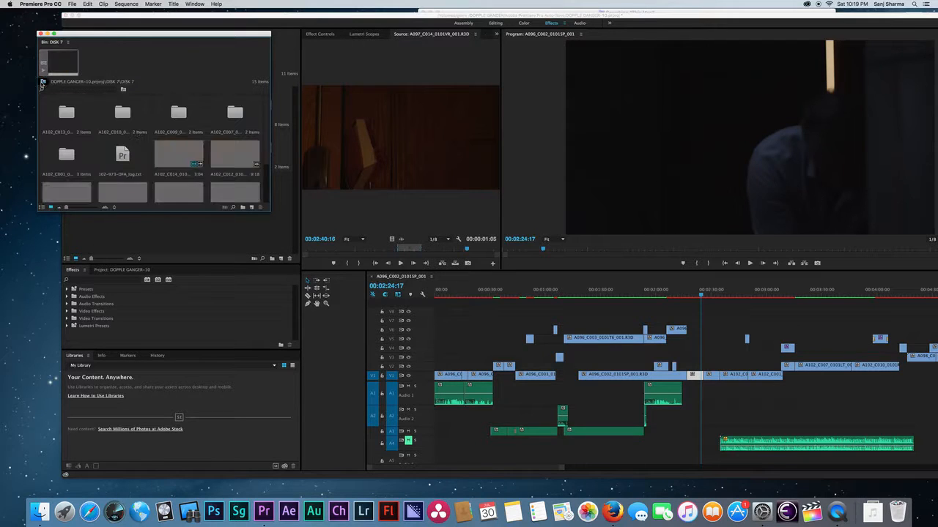
{"action": "left_click", "coordinate": [114, 208]}
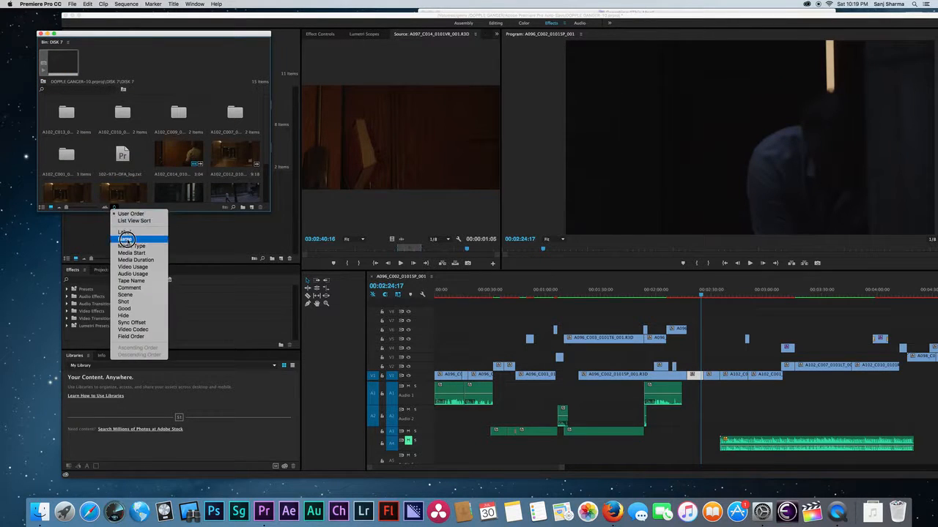
{"action": "left_click", "coordinate": [126, 239]}
Look into the A102_C001 bin, and compare the A102_C002 footage from DISK 7 with the sequence around 2:22.
{"action": "mouse_move", "coordinate": [268, 161]}
{"action": "left_mouse_down"}
{"action": "mouse_move", "coordinate": [266, 195]}
{"action": "mouse_move", "coordinate": [266, 153]}
{"action": "left_mouse_up"}
{"action": "double_click", "coordinate": [139, 112]}
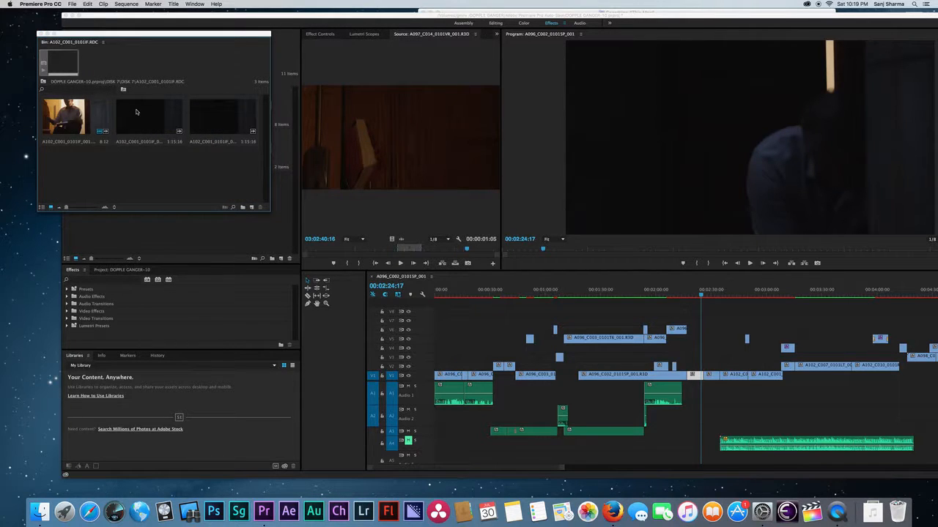
{"action": "left_click", "coordinate": [43, 82]}
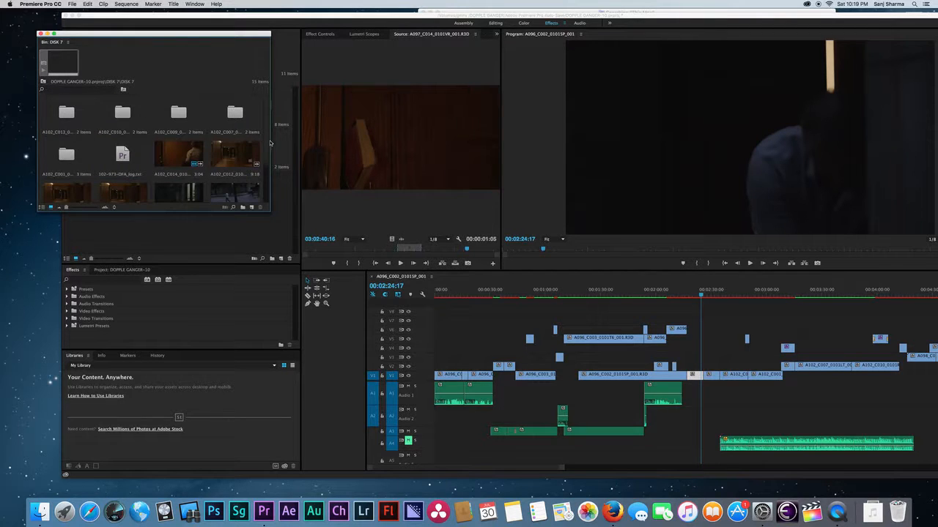
{"action": "left_click_drag", "start_coordinate": [269, 143], "coordinate": [263, 191]}
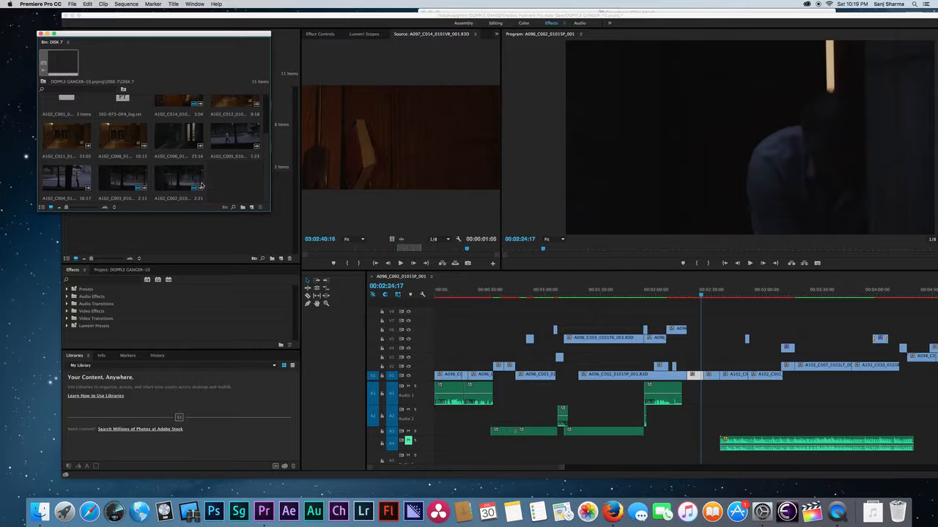
{"action": "double_click", "coordinate": [178, 180]}
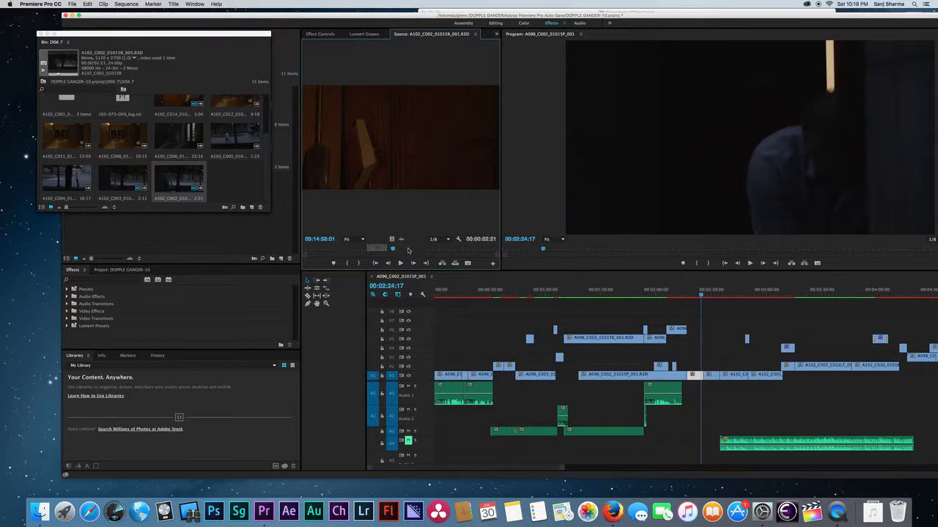
{"action": "left_click_drag", "start_coordinate": [411, 249], "coordinate": [422, 250]}
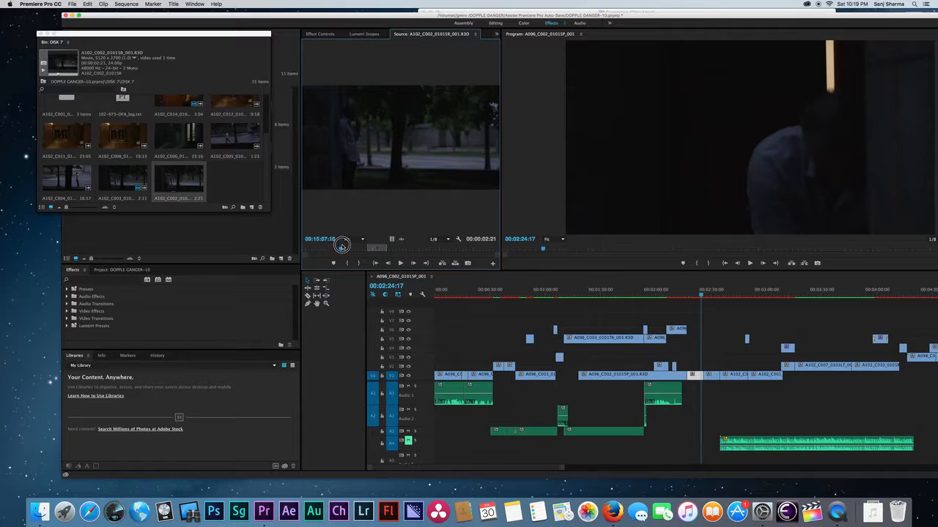
{"action": "mouse_move", "coordinate": [691, 293]}
{"action": "left_mouse_down"}
{"action": "mouse_move", "coordinate": [701, 290]}
{"action": "mouse_move", "coordinate": [660, 294]}
{"action": "mouse_move", "coordinate": [697, 293]}
{"action": "left_mouse_up"}
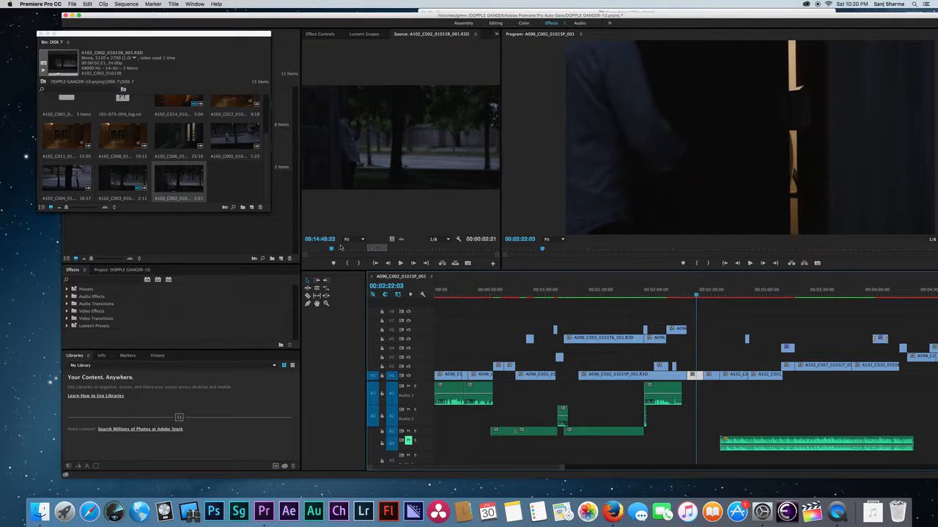
{"action": "left_click_drag", "start_coordinate": [331, 249], "coordinate": [327, 249]}
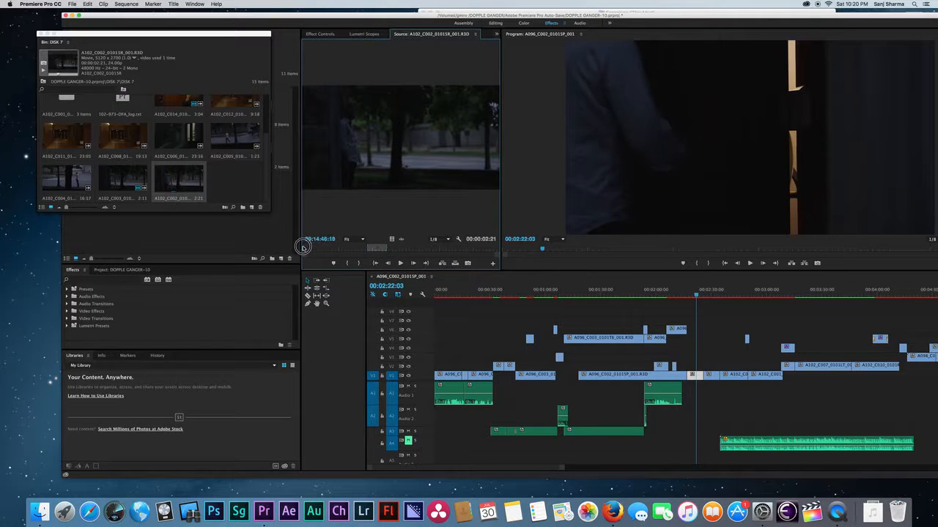
Examine the A102_C003 clip from the DISK 7 bin through about 09:16:34 as a possible cutaway.
{"action": "double_click", "coordinate": [128, 178]}
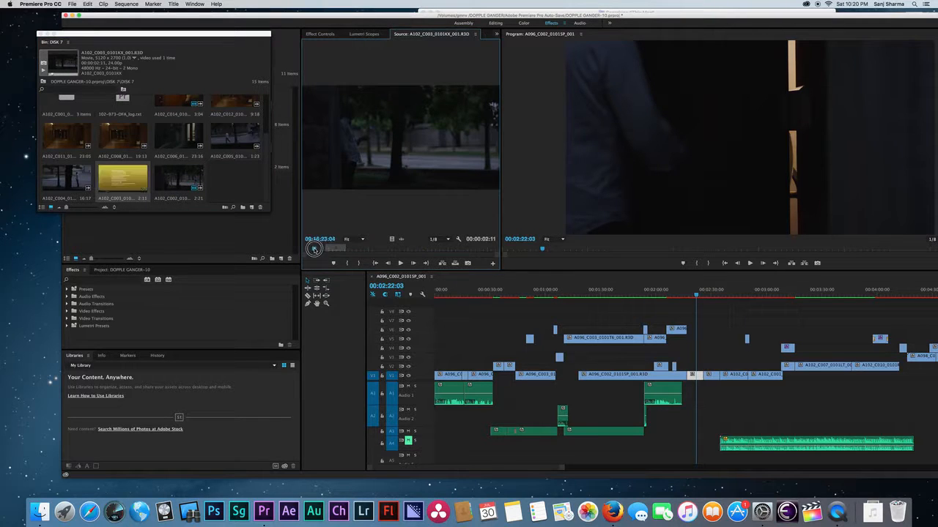
{"action": "left_click_drag", "start_coordinate": [305, 249], "coordinate": [309, 249]}
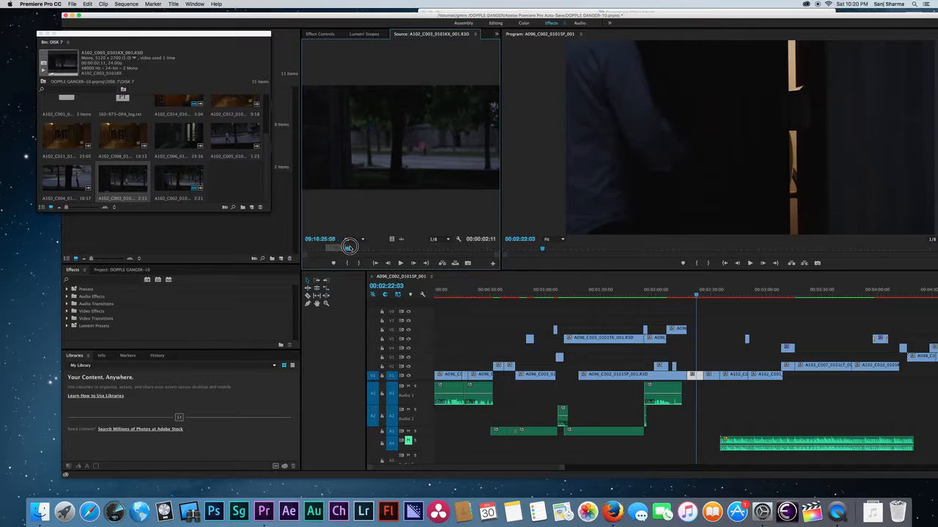
{"action": "left_click_drag", "start_coordinate": [373, 249], "coordinate": [399, 250]}
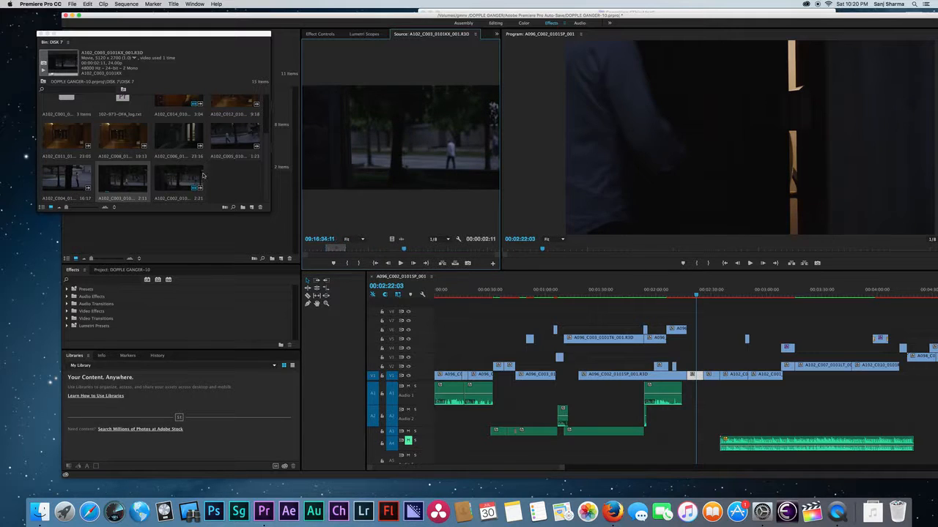
{"action": "left_click", "coordinate": [266, 170]}
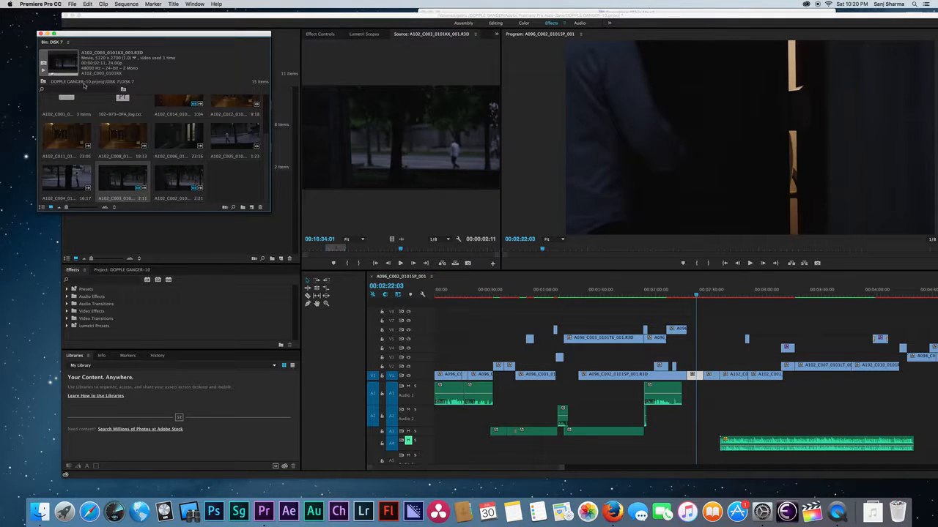
Look through the DISK 6 bin sorted by name, including the A101_C001 bin, and return to the project's top level.
{"action": "left_click", "coordinate": [44, 83]}
{"action": "left_click", "coordinate": [44, 82]}
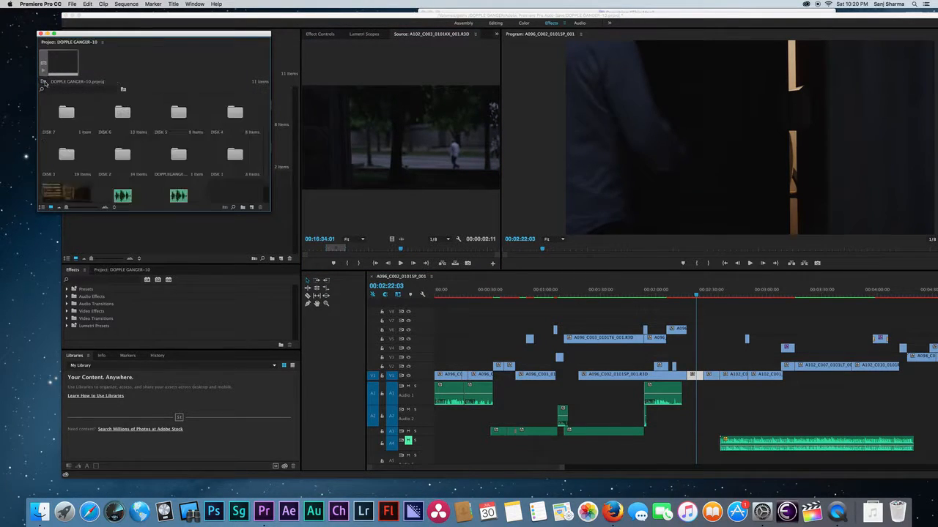
{"action": "left_click_drag", "start_coordinate": [266, 155], "coordinate": [267, 150]}
{"action": "double_click", "coordinate": [131, 114]}
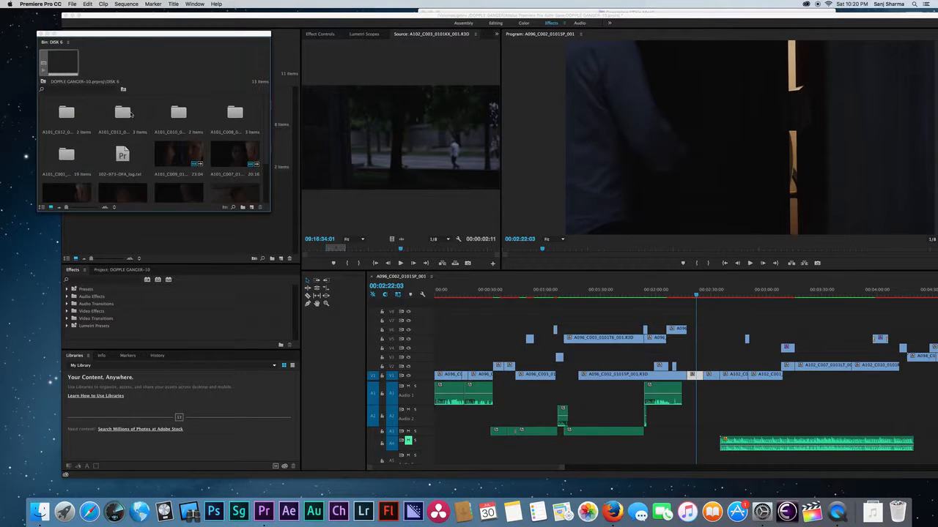
{"action": "left_click", "coordinate": [268, 157]}
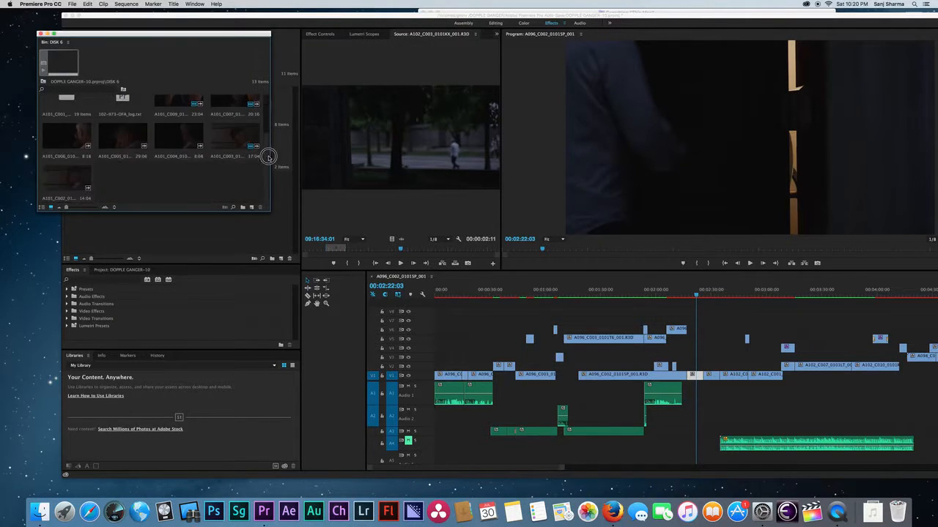
{"action": "left_click", "coordinate": [114, 208]}
{"action": "left_click", "coordinate": [135, 242]}
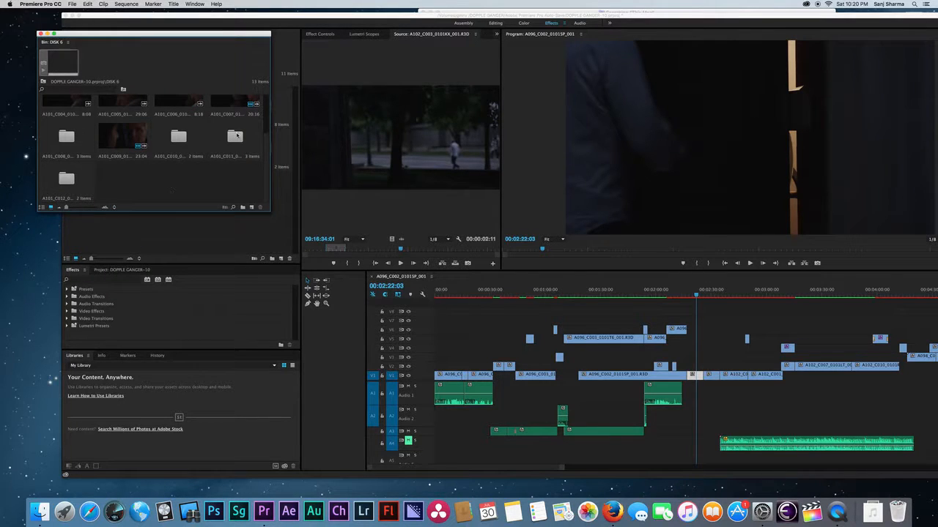
{"action": "left_click_drag", "start_coordinate": [265, 157], "coordinate": [260, 103]}
{"action": "double_click", "coordinate": [123, 114]}
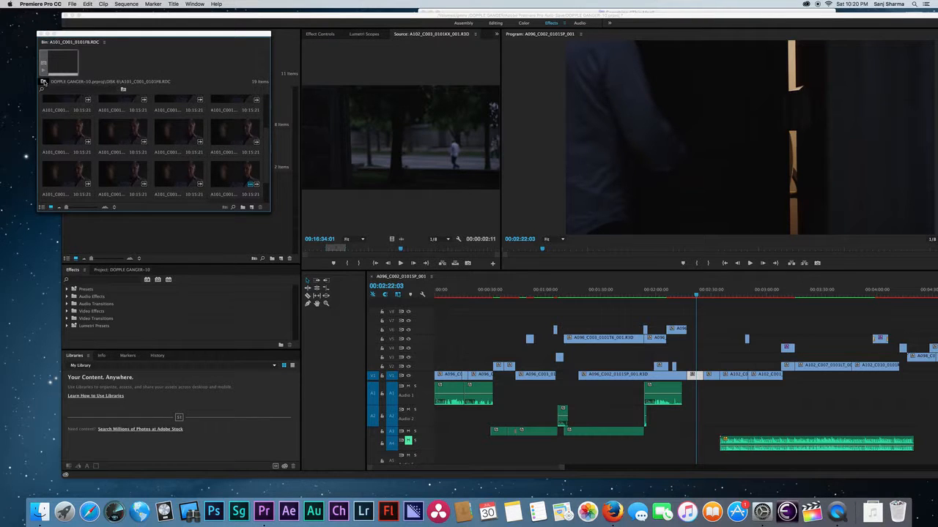
{"action": "left_click", "coordinate": [43, 82]}
{"action": "left_click", "coordinate": [43, 82]}
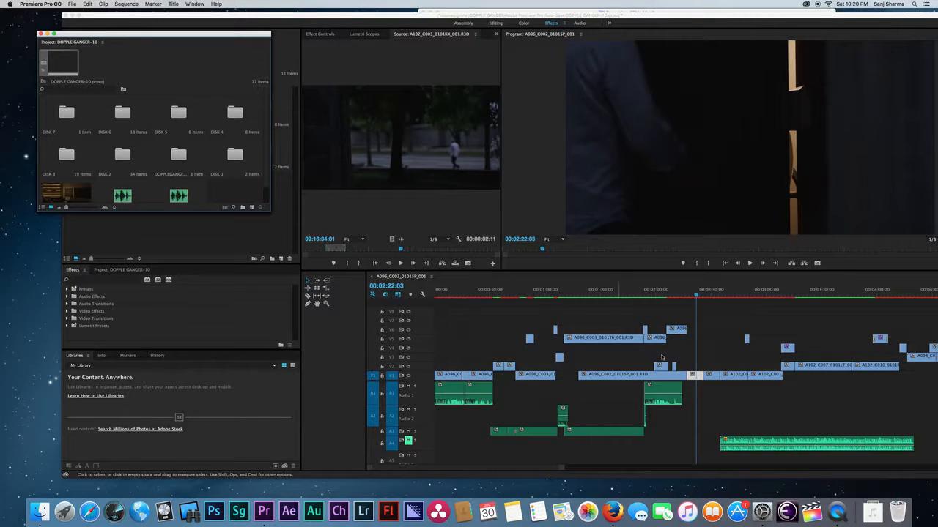
Reveal the first A102_C001 segment on V1 in its bin and review its source clip back to about 09:12:38.
{"action": "left_click", "coordinate": [691, 375]}
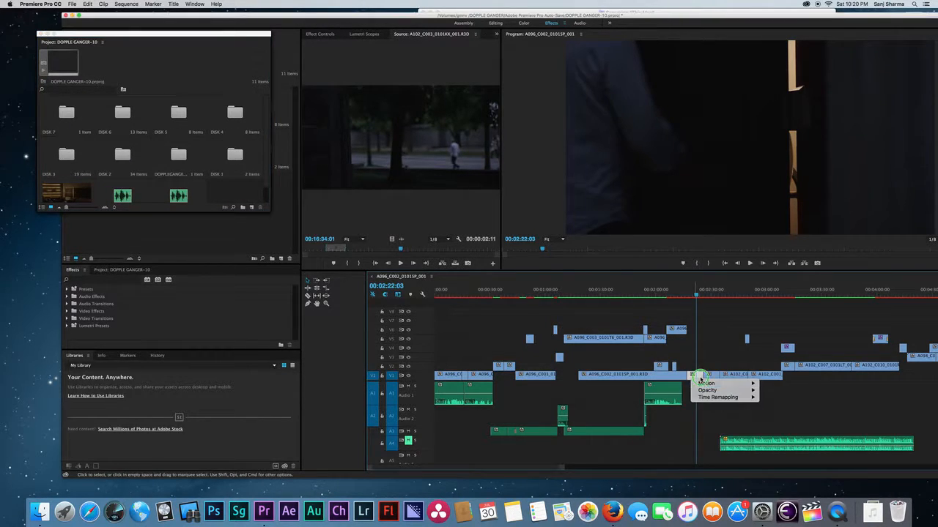
{"action": "right_click", "coordinate": [696, 382]}
{"action": "left_click", "coordinate": [695, 384]}
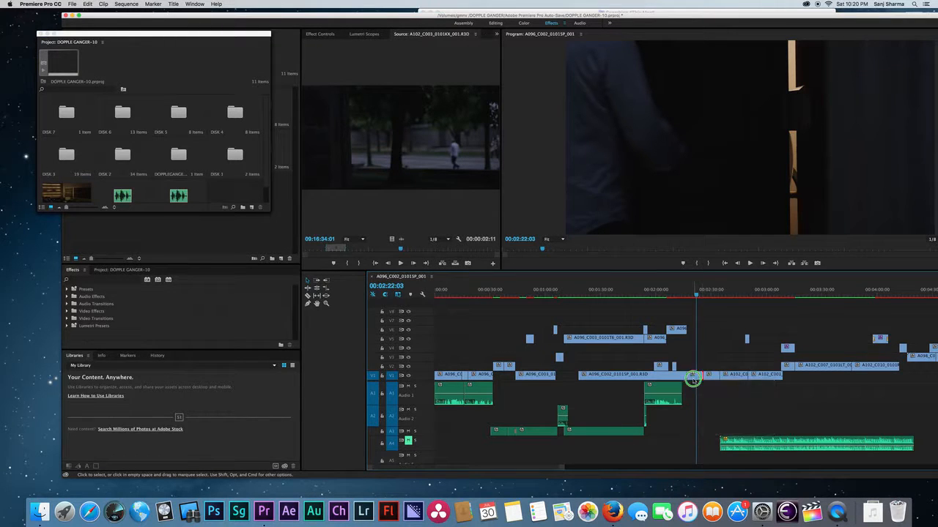
{"action": "right_click", "coordinate": [692, 378]}
{"action": "left_click", "coordinate": [740, 465]}
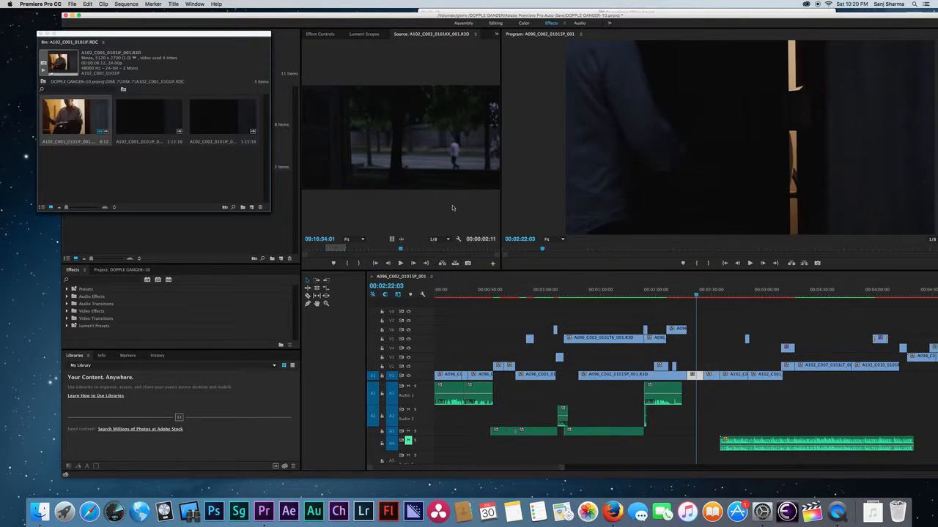
{"action": "double_click", "coordinate": [96, 119]}
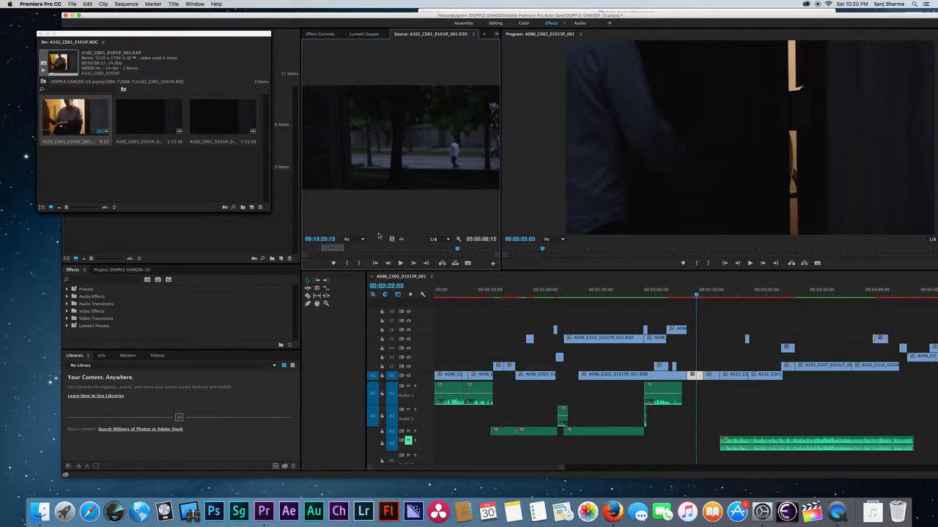
{"action": "left_click_drag", "start_coordinate": [414, 249], "coordinate": [335, 247]}
Check the sequence between 2:10 and 2:30, and delete the A102_C001 segment on V1 between the 2:26 and 2:34 cuts.
{"action": "left_click", "coordinate": [675, 293]}
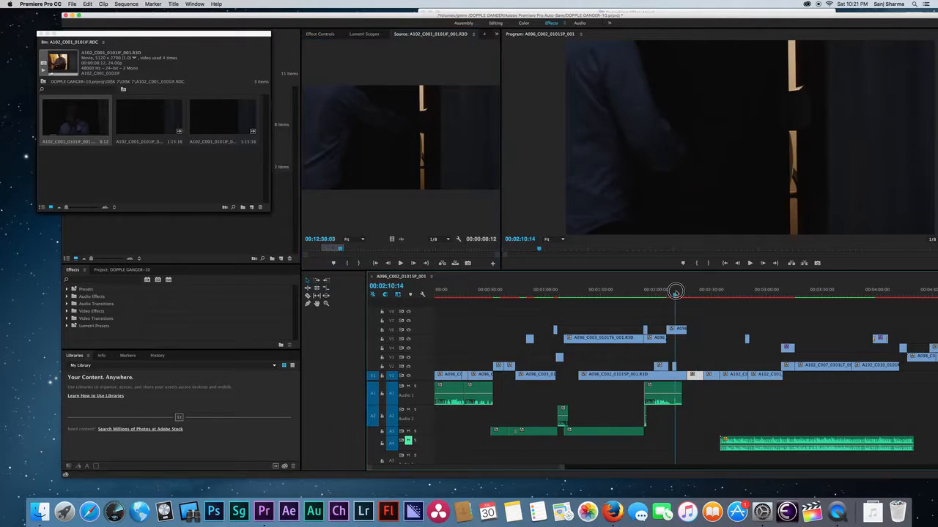
{"action": "mouse_move", "coordinate": [675, 293]}
{"action": "left_mouse_down"}
{"action": "mouse_move", "coordinate": [661, 293]}
{"action": "mouse_move", "coordinate": [690, 293]}
{"action": "left_mouse_up"}
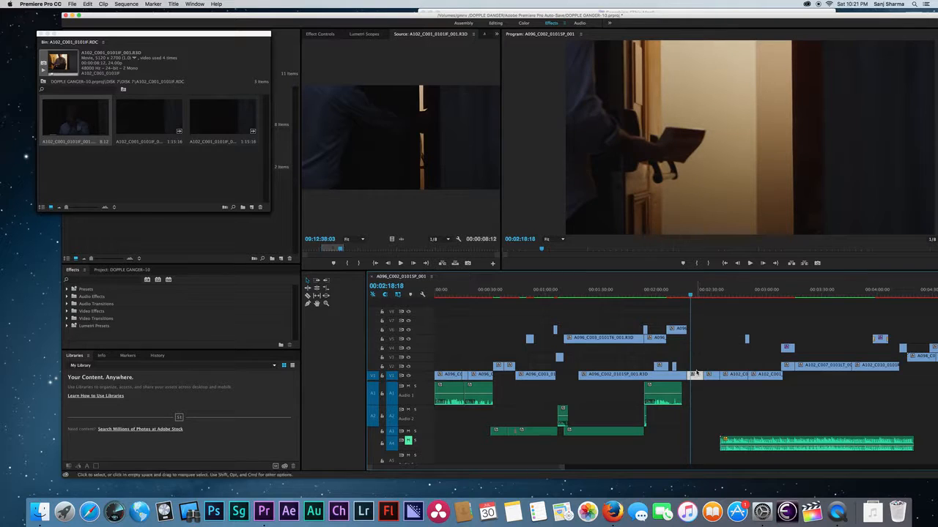
{"action": "left_click_drag", "start_coordinate": [713, 295], "coordinate": [711, 294]}
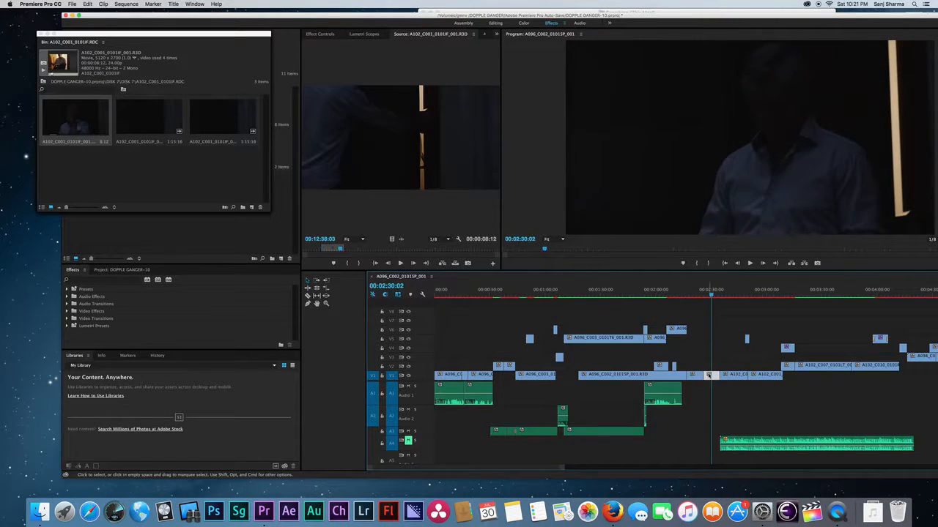
{"action": "key", "text": "Delete"}
Try moving the V6 clip at about 2:06 to about 2:24 and extending the neighbouring V5 clip to about 2:08.
{"action": "left_click", "coordinate": [671, 292]}
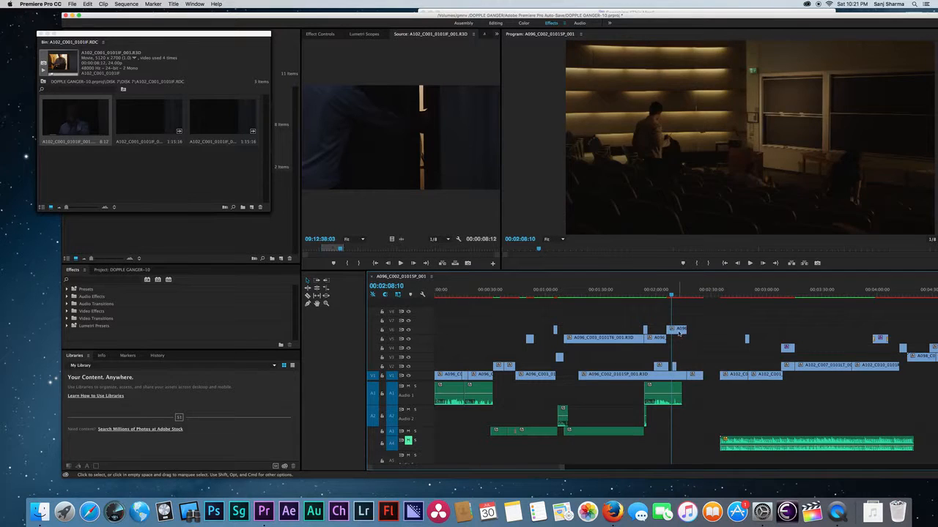
{"action": "left_click_drag", "start_coordinate": [679, 330], "coordinate": [709, 334]}
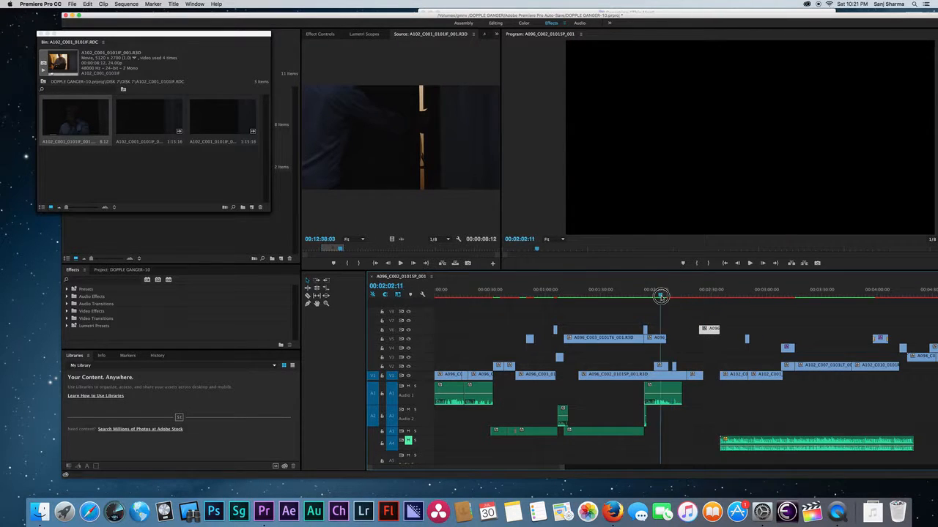
{"action": "left_click_drag", "start_coordinate": [660, 295], "coordinate": [669, 295]}
{"action": "left_click", "coordinate": [661, 291]}
{"action": "left_click_drag", "start_coordinate": [675, 340], "coordinate": [669, 341]}
{"action": "left_click_drag", "start_coordinate": [667, 295], "coordinate": [664, 297]}
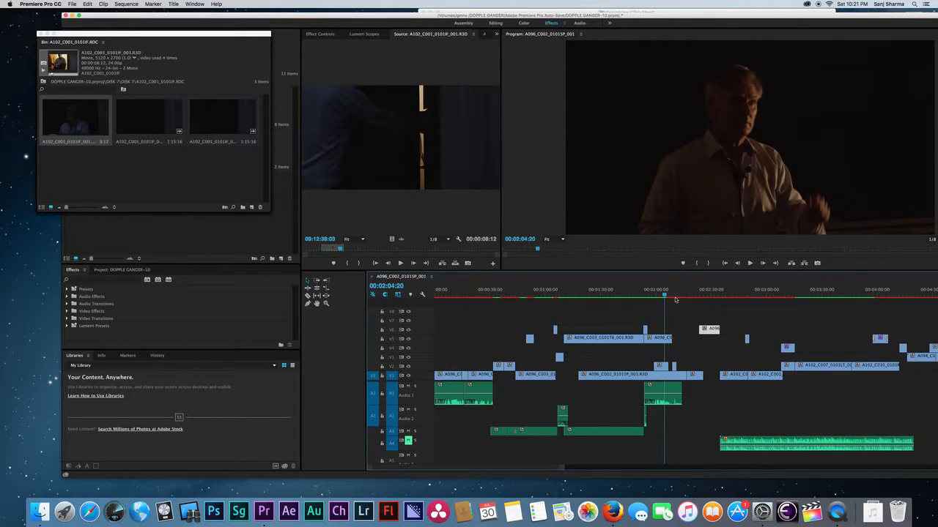
Split the V6 lecture-hall clip at about 2:11 and move its second part to V5 at about 2:26.
{"action": "left_click_drag", "start_coordinate": [665, 293], "coordinate": [673, 293]}
{"action": "key", "text": "c"}
{"action": "left_click", "coordinate": [679, 330]}
{"action": "key", "text": "v"}
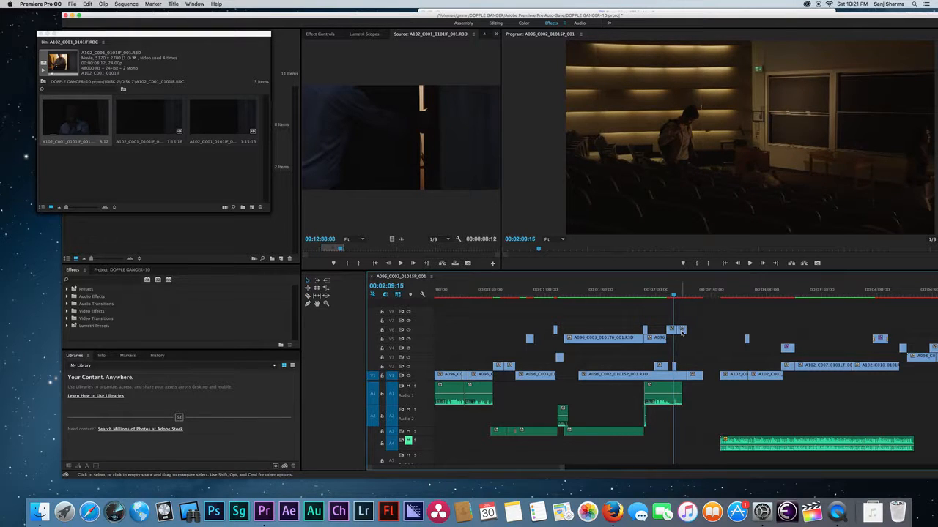
{"action": "left_click_drag", "start_coordinate": [684, 330], "coordinate": [708, 338]}
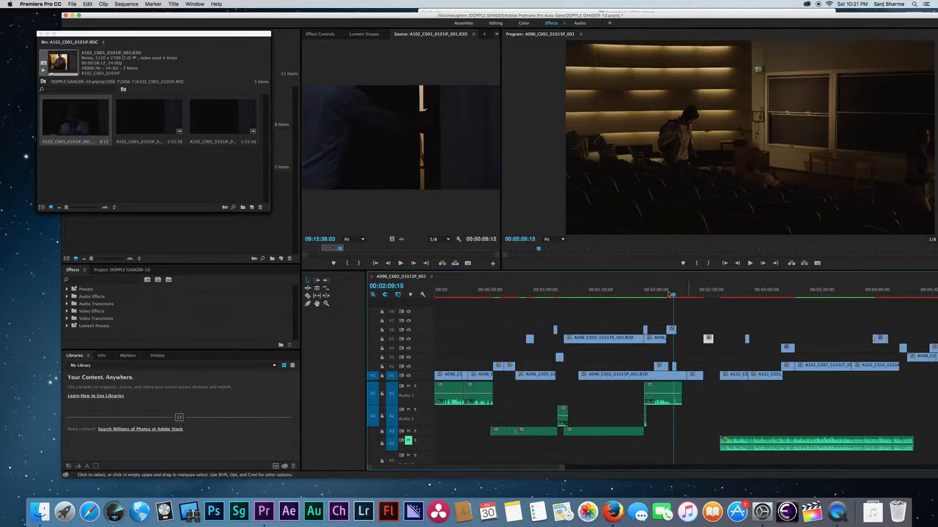
Shift the remaining first part of the V6 lecture-hall clip to start at about 2:07, and check the footage leading into it.
{"action": "left_click_drag", "start_coordinate": [663, 290], "coordinate": [669, 293]}
{"action": "key", "text": "="}
{"action": "key", "text": "="}
{"action": "left_click_drag", "start_coordinate": [707, 329], "coordinate": [714, 328]}
{"action": "left_click_drag", "start_coordinate": [664, 290], "coordinate": [689, 293]}
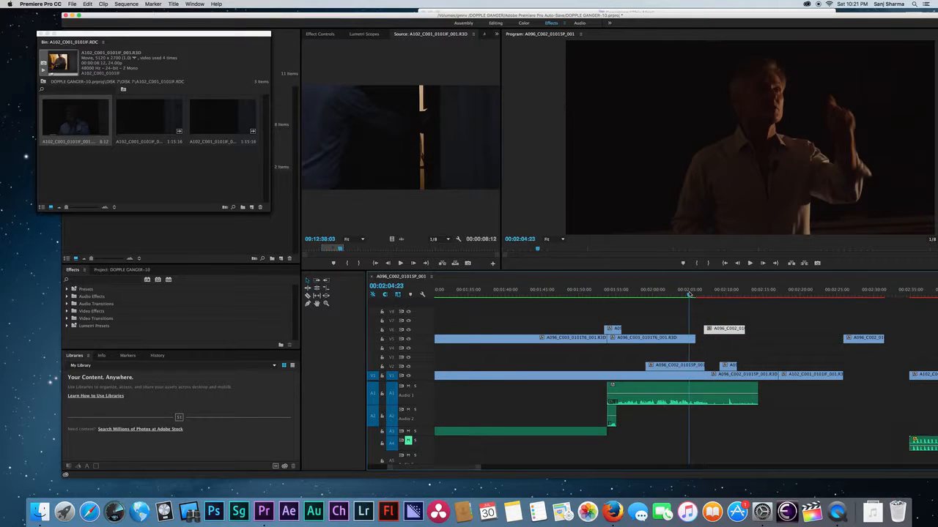
Extend the V5 clip to meet the V6 clip at about 2:07, and delete the short V2 clip at about 2:09.
{"action": "key", "text": "space"}
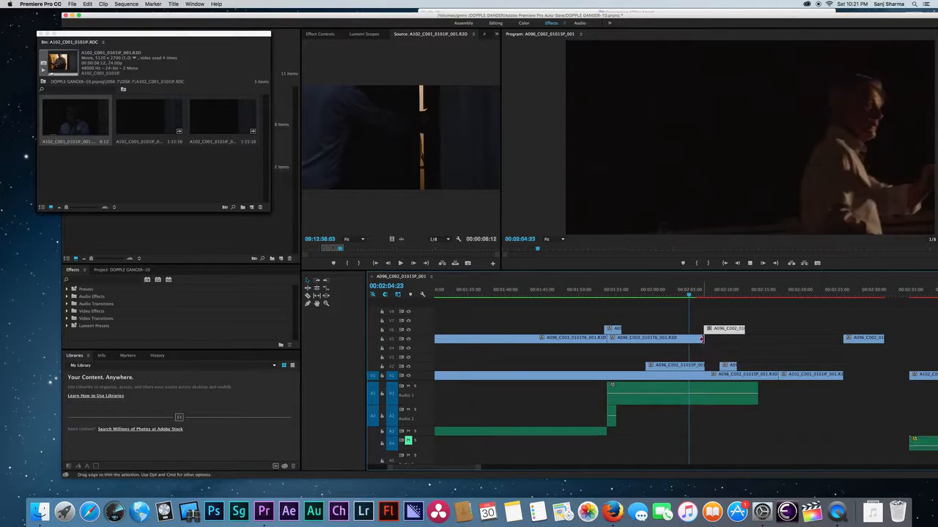
{"action": "left_click", "coordinate": [691, 296]}
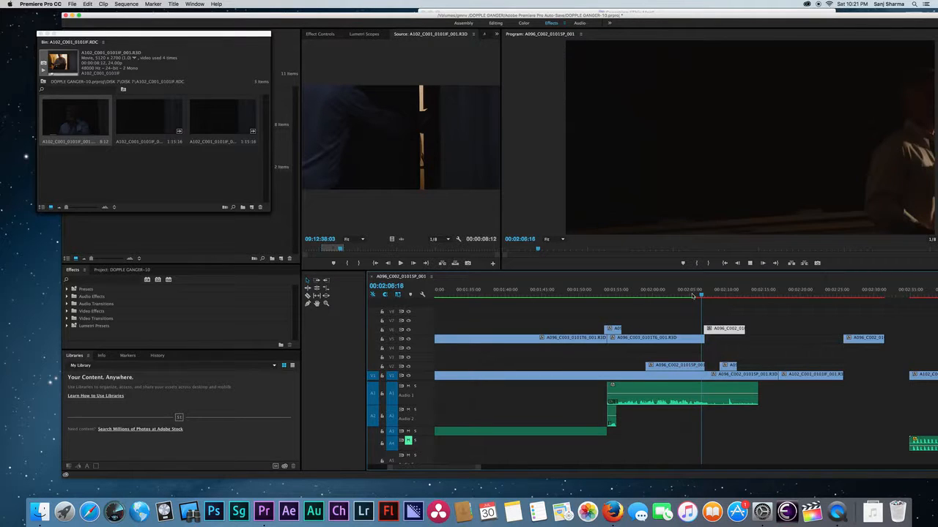
{"action": "left_click", "coordinate": [724, 295]}
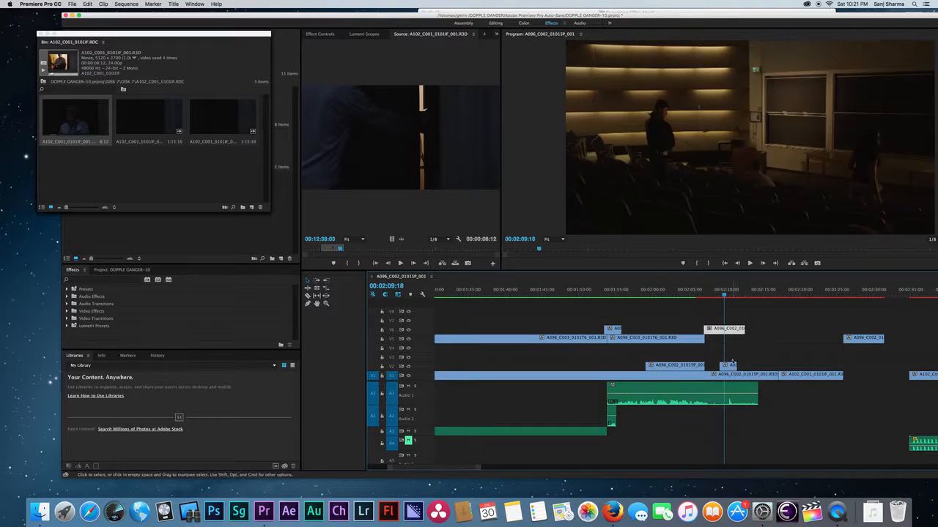
{"action": "left_click_drag", "start_coordinate": [729, 365], "coordinate": [729, 325]}
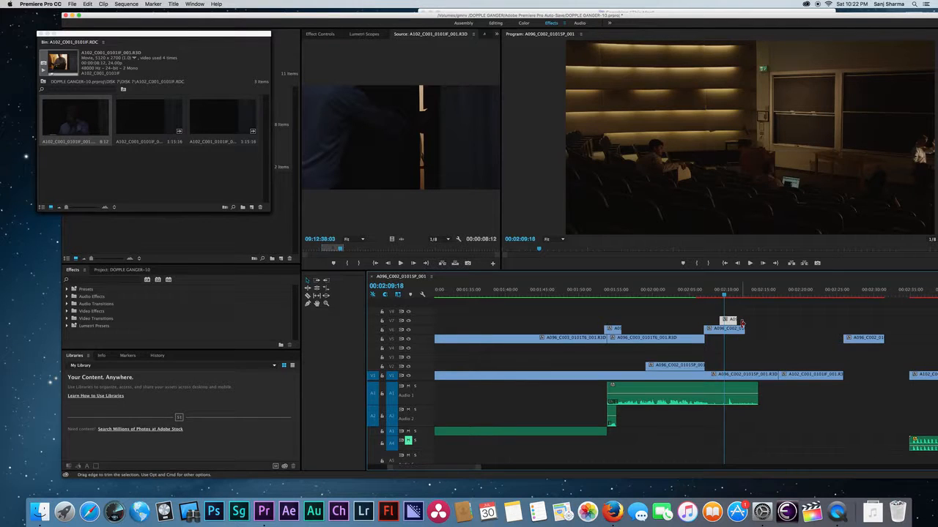
{"action": "key", "text": "Delete"}
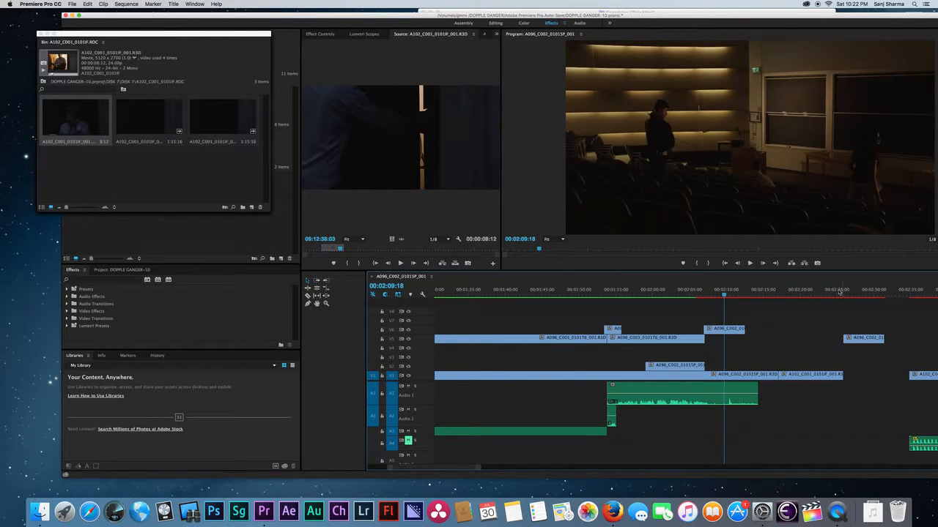
Move the A102_C001 clip on V1 at about 2:18 to V3 at about 2:11 and trim its end to about 2:15.
{"action": "left_click", "coordinate": [798, 290]}
{"action": "left_click_drag", "start_coordinate": [791, 374], "coordinate": [743, 356]}
{"action": "left_click", "coordinate": [728, 292]}
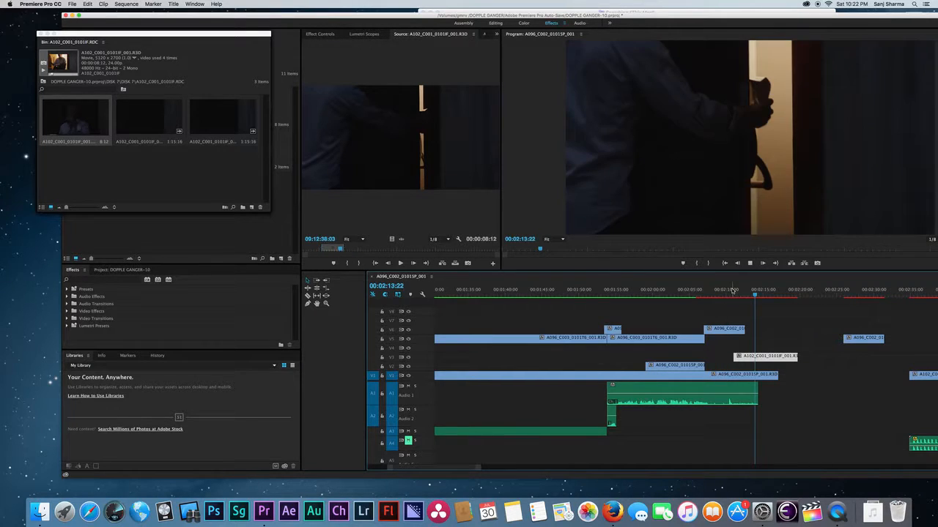
{"action": "key", "text": "space"}
{"action": "left_click_drag", "start_coordinate": [796, 357], "coordinate": [766, 357]}
Bring the V5 lecture-hall clip from about 2:26 to about 2:15 and shorten it to under two seconds.
{"action": "key", "text": "minus"}
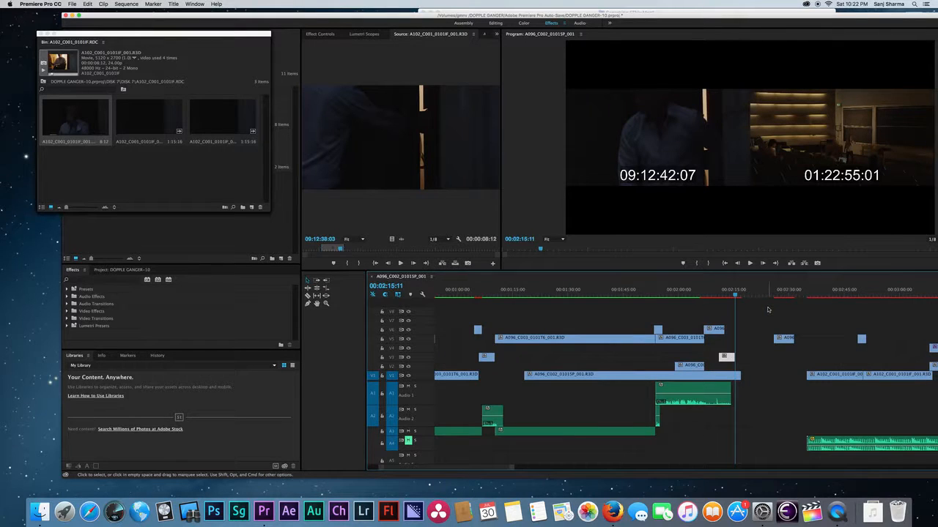
{"action": "left_click", "coordinate": [780, 292]}
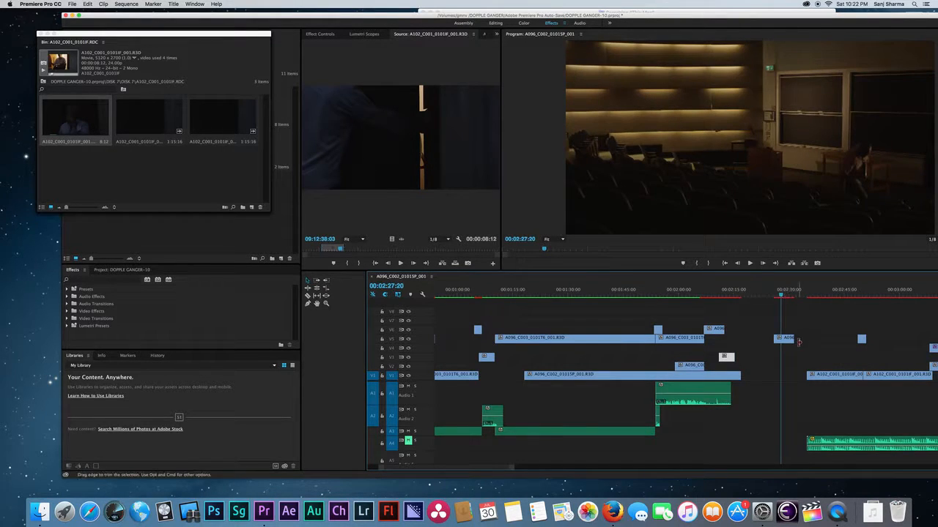
{"action": "left_click_drag", "start_coordinate": [798, 342], "coordinate": [743, 339]}
{"action": "left_click", "coordinate": [728, 294]}
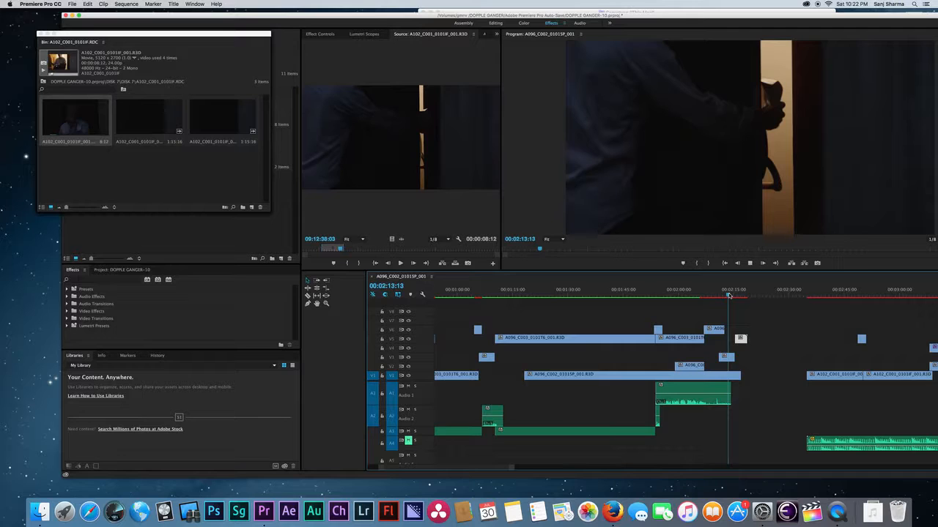
{"action": "key", "text": "space"}
{"action": "left_click_drag", "start_coordinate": [736, 340], "coordinate": [740, 339]}
{"action": "left_click", "coordinate": [731, 293]}
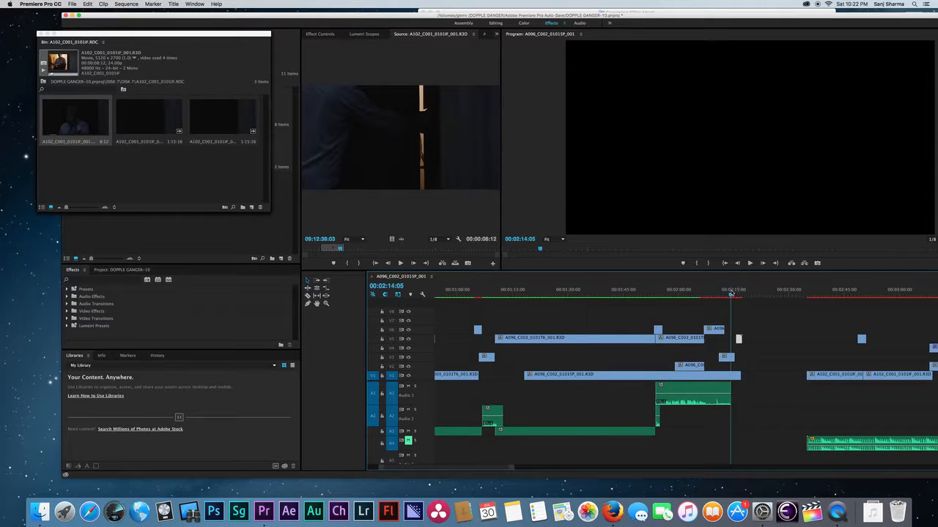
Close the V5 lecture-hall clip up to the V3 clip's end, and trim the V1 clip below to end at about 2:11.
{"action": "key", "text": "="}
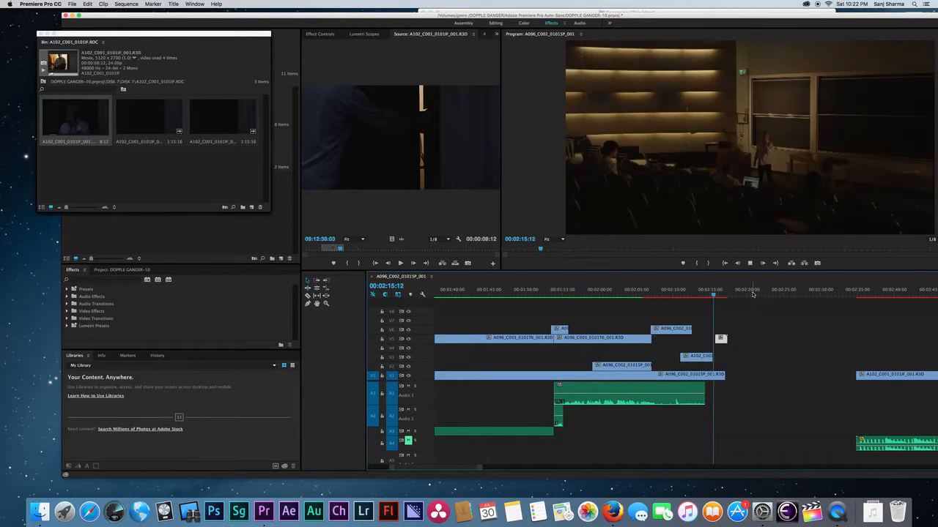
{"action": "left_click_drag", "start_coordinate": [720, 338], "coordinate": [723, 353]}
{"action": "left_click", "coordinate": [709, 292]}
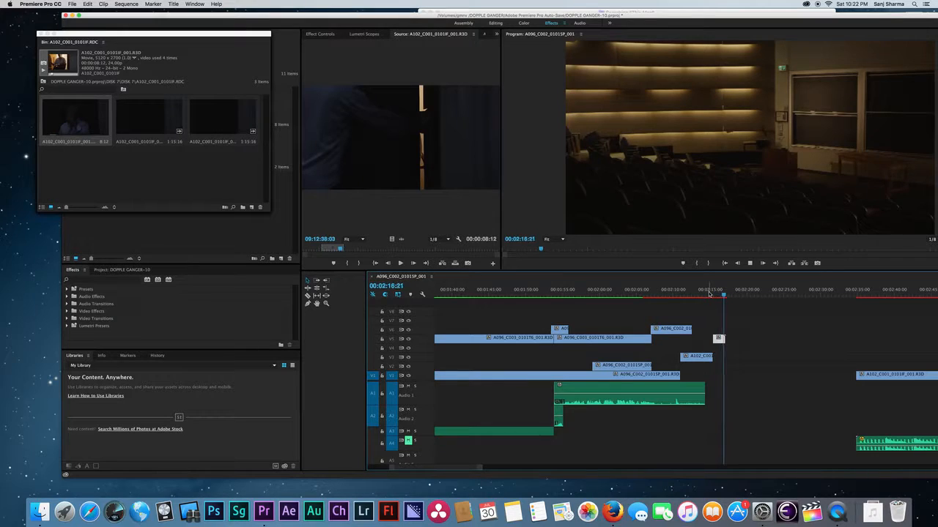
{"action": "key", "text": "space"}
Move the short V5 lecture-hall clip down to V1 and close the gap before the following A102_C001 clip.
{"action": "key", "text": "minus"}
{"action": "left_click_drag", "start_coordinate": [710, 338], "coordinate": [712, 376]}
{"action": "left_click", "coordinate": [745, 376]}
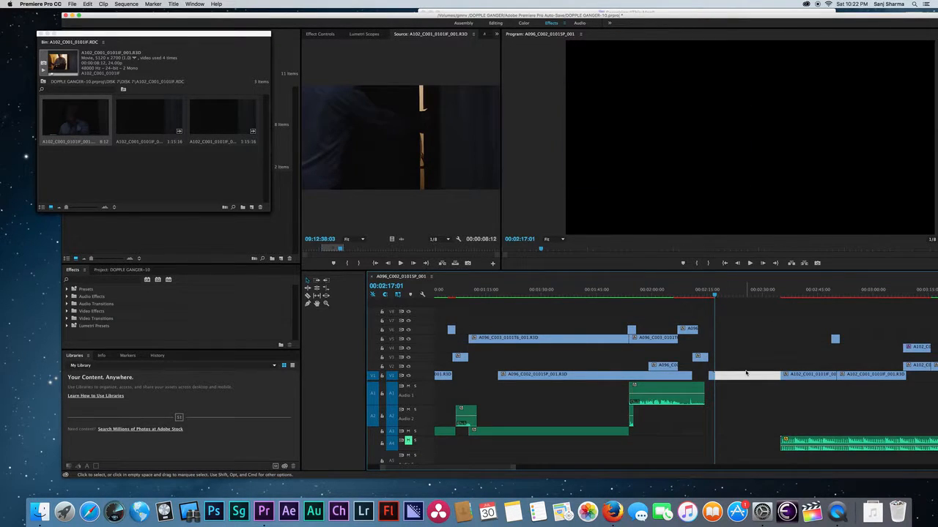
{"action": "key", "text": "Delete"}
{"action": "left_click", "coordinate": [706, 291]}
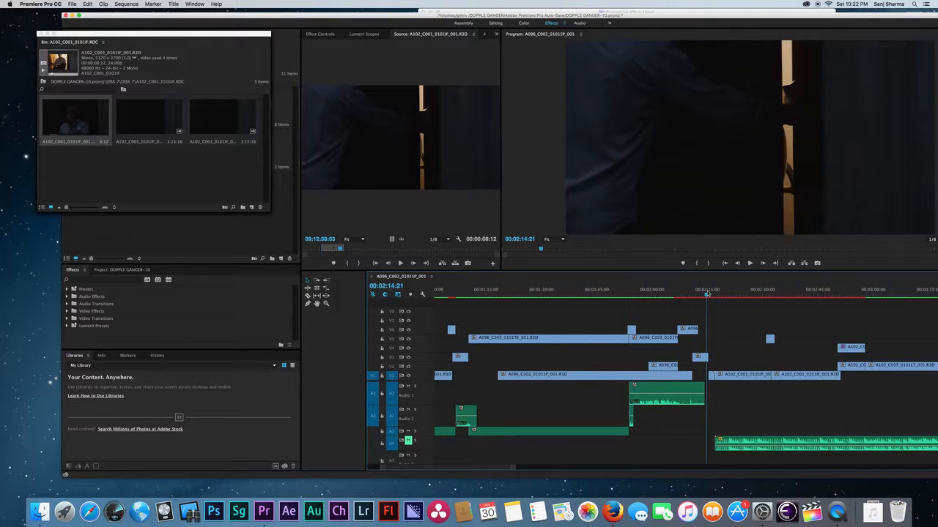
{"action": "key", "text": "equal"}
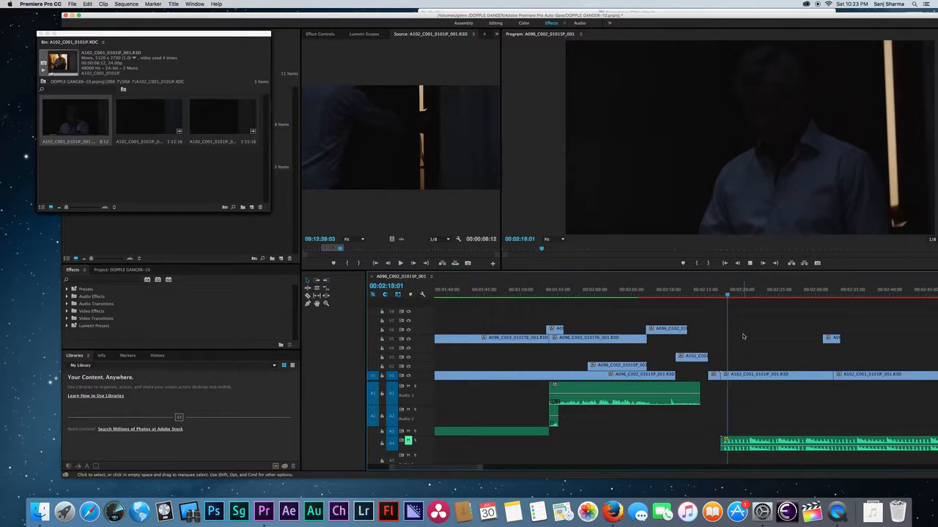
Shorten the first full A102_C001 clip on V1 by about seven seconds, closing the gap, and play the sequence from about 2:07.
{"action": "key", "text": "minus"}
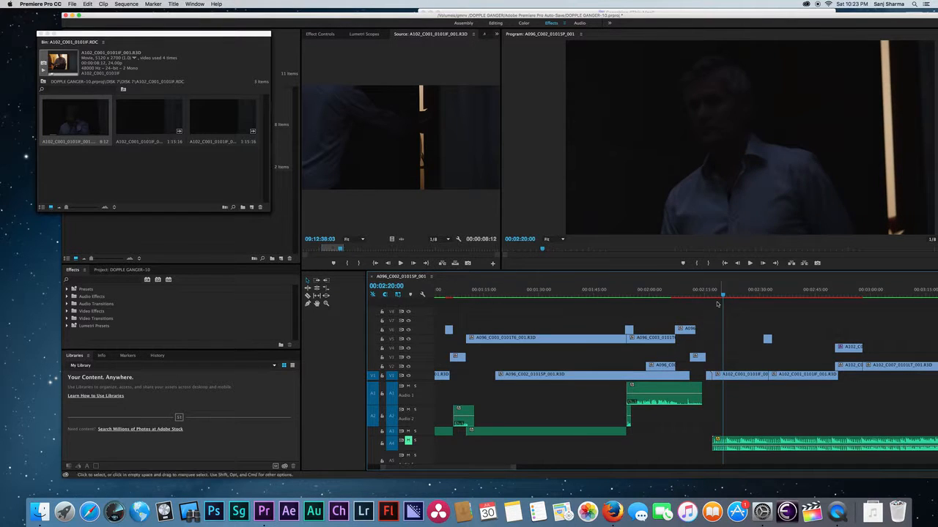
{"action": "left_click_drag", "start_coordinate": [708, 293], "coordinate": [735, 316]}
{"action": "mouse_move", "coordinate": [717, 377]}
{"action": "left_mouse_down"}
{"action": "mouse_move", "coordinate": [736, 377]}
{"action": "mouse_move", "coordinate": [727, 378]}
{"action": "left_mouse_up"}
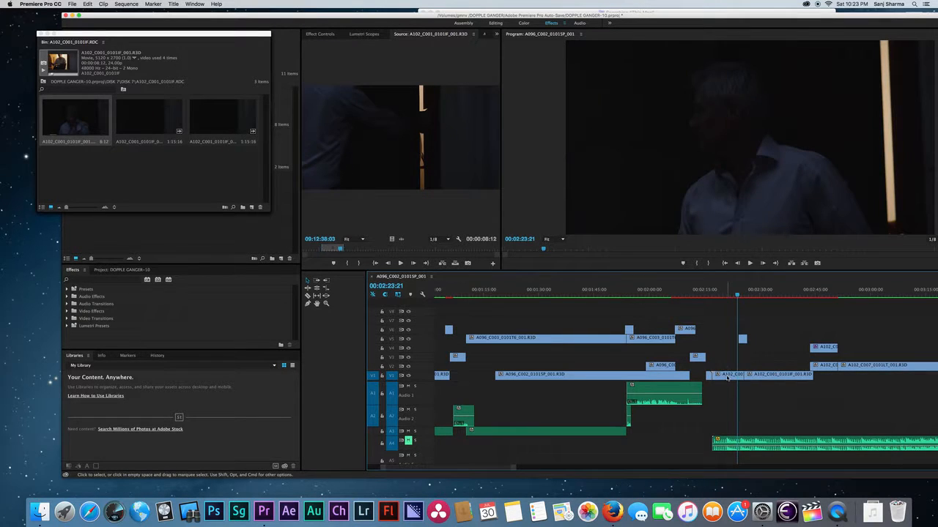
{"action": "left_click_drag", "start_coordinate": [714, 290], "coordinate": [674, 288]}
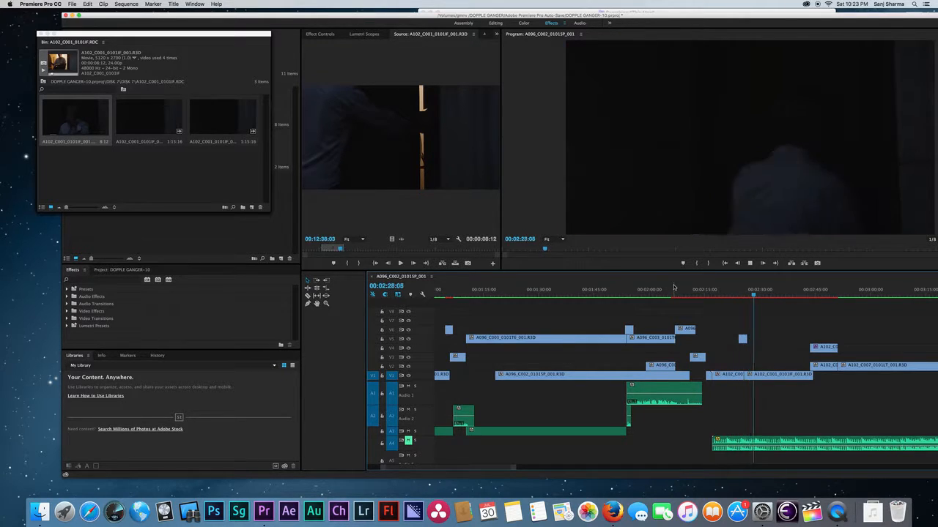
Review the A097_C012 insert on V5 and the surrounding A102_C001 shots between about 2:21 and 2:43.
{"action": "key", "text": "="}
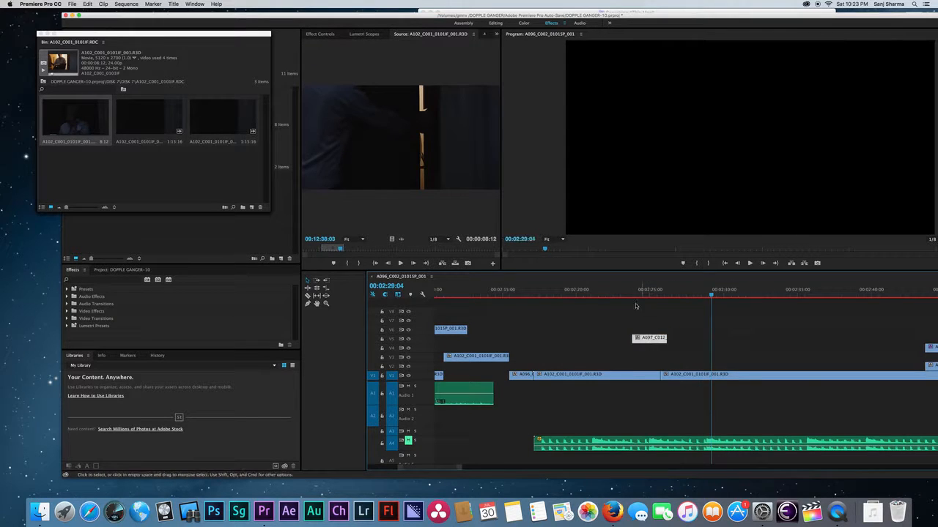
{"action": "left_click", "coordinate": [633, 296]}
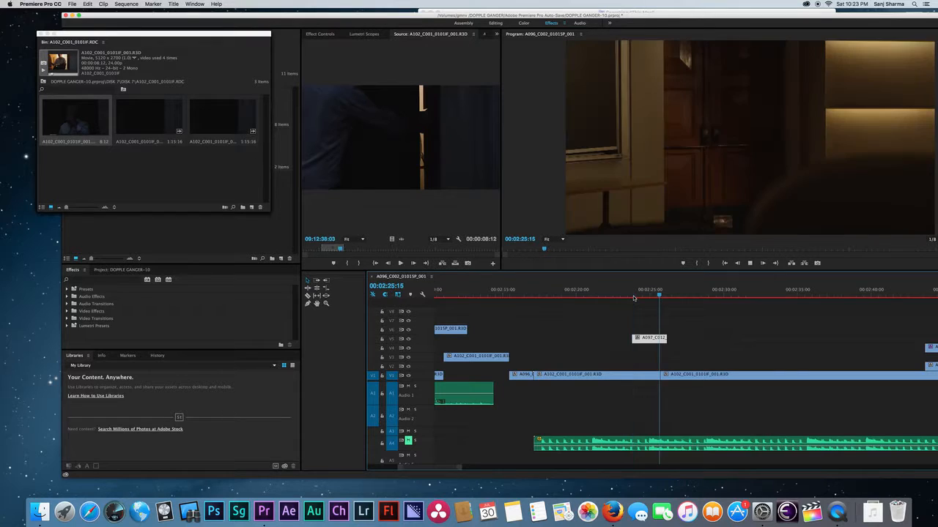
{"action": "left_click", "coordinate": [630, 296]}
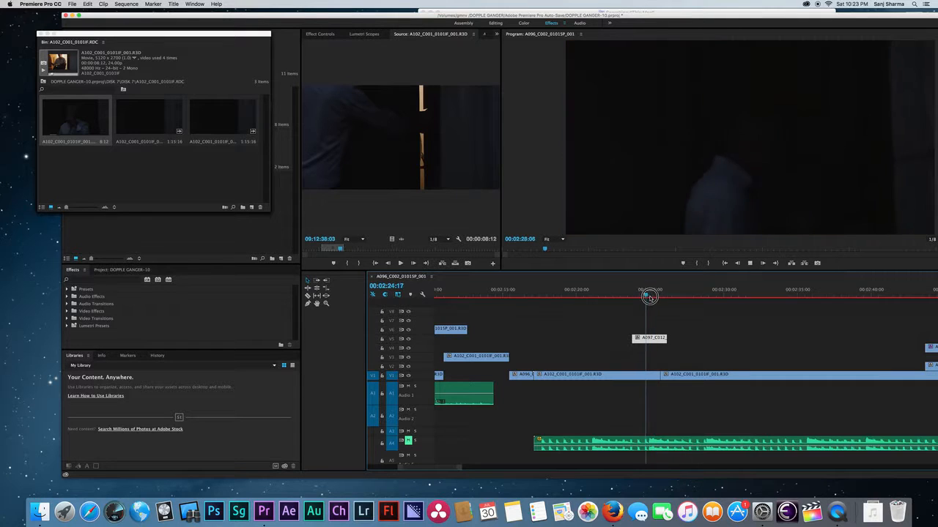
{"action": "left_click", "coordinate": [641, 296]}
{"action": "left_click_drag", "start_coordinate": [642, 296], "coordinate": [633, 299]}
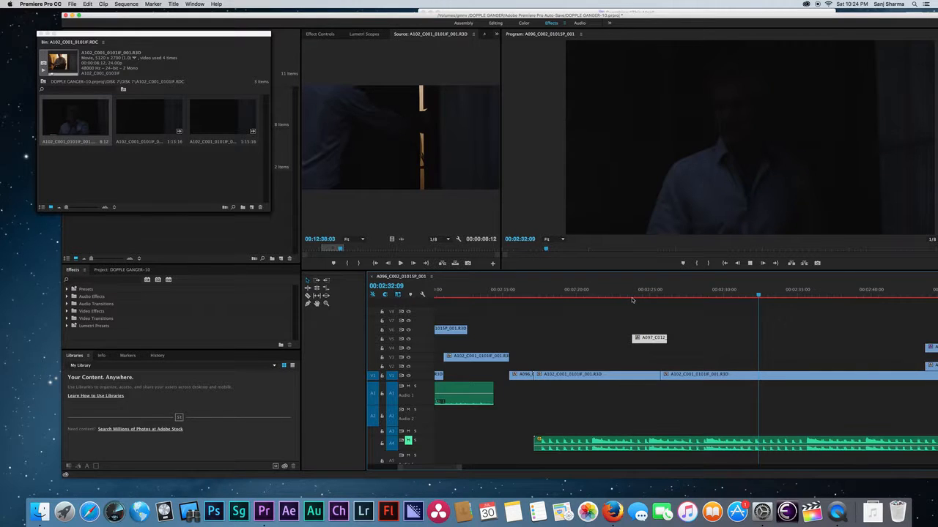
{"action": "key", "text": "minus"}
{"action": "key", "text": "minus"}
{"action": "left_click_drag", "start_coordinate": [642, 296], "coordinate": [701, 294]}
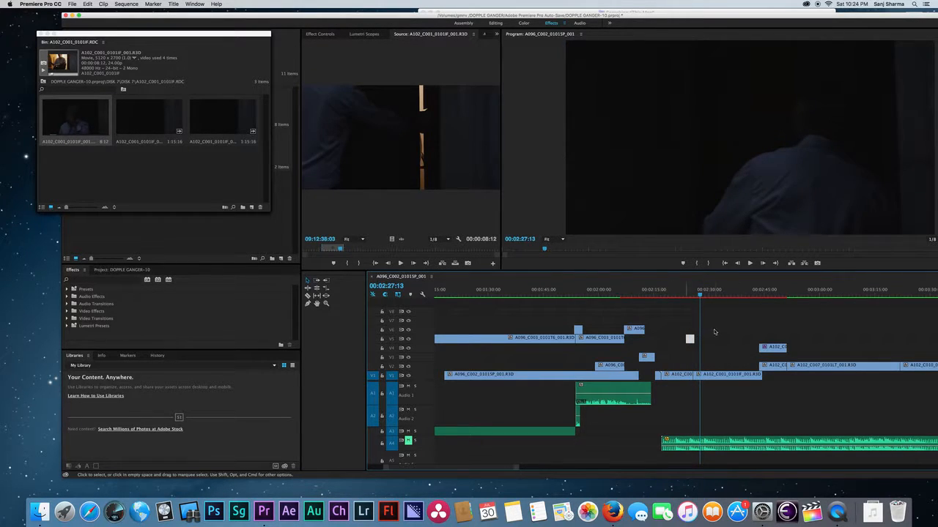
{"action": "left_click_drag", "start_coordinate": [700, 295], "coordinate": [679, 299]}
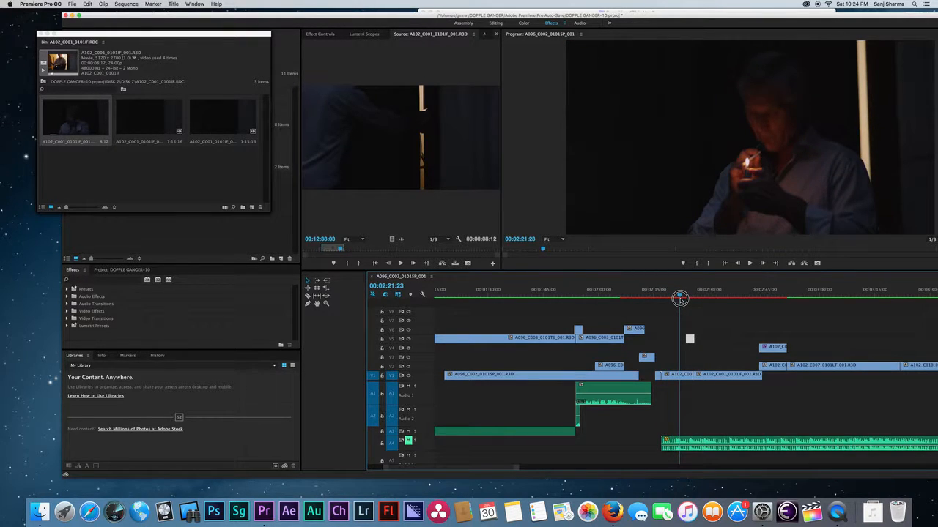
{"action": "left_click_drag", "start_coordinate": [679, 299], "coordinate": [758, 297]}
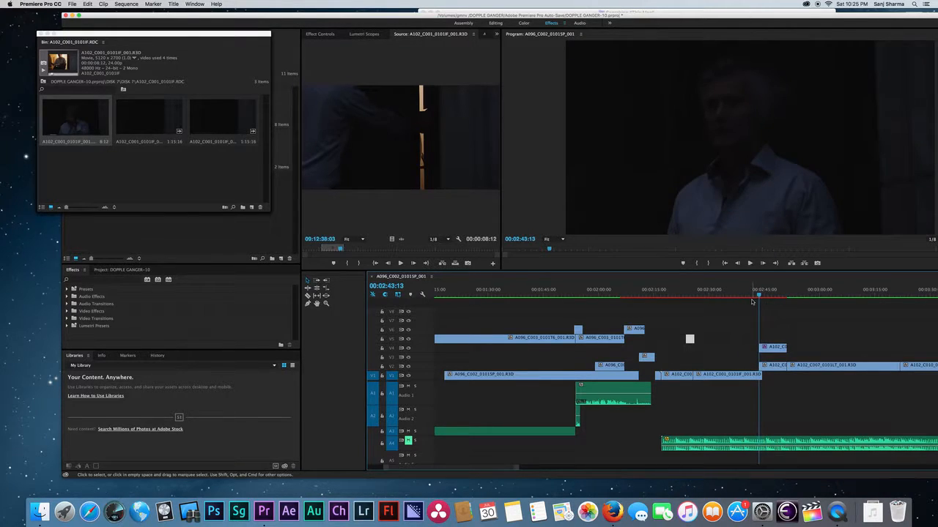
Check the cut to the outdoor shot at about 2:44 and look over the arrangement of the whole timeline.
{"action": "key", "text": "minus"}
{"action": "key", "text": "minus"}
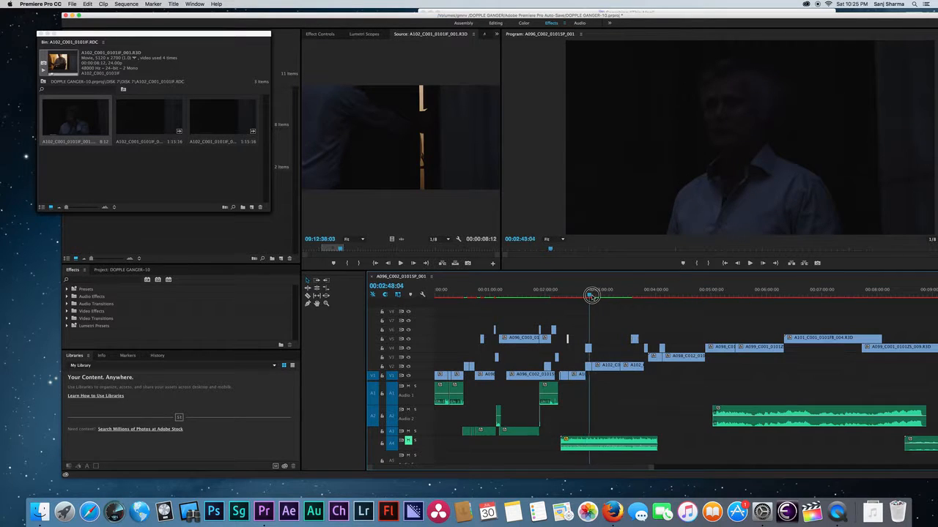
{"action": "left_click_drag", "start_coordinate": [586, 296], "coordinate": [586, 299]}
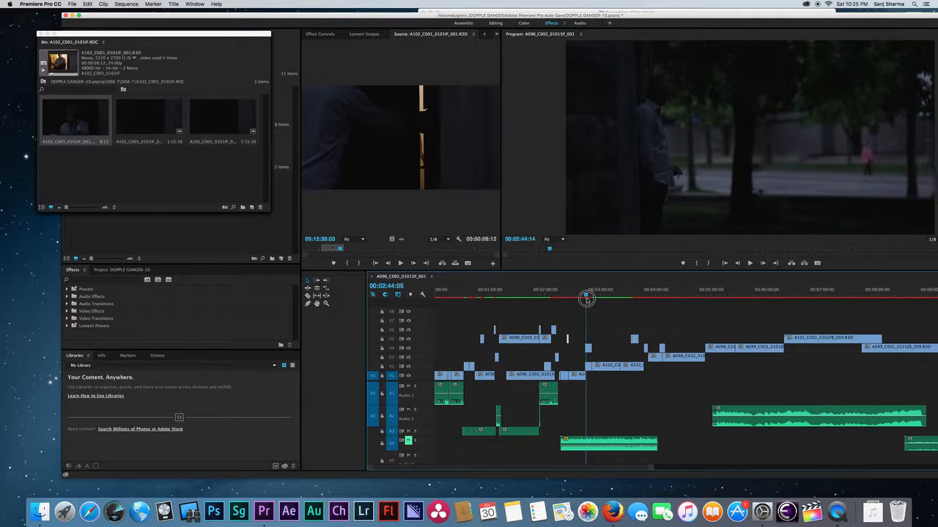
{"action": "key", "text": "minus"}
{"action": "key", "text": "minus"}
{"action": "key", "text": "minus"}
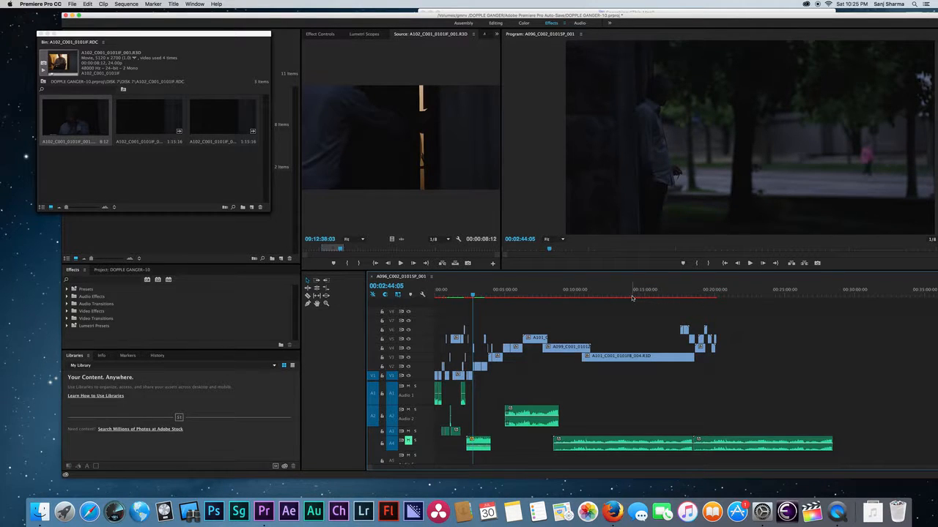
{"action": "key", "text": "equal"}
{"action": "key", "text": "equal"}
{"action": "key", "text": "equal"}
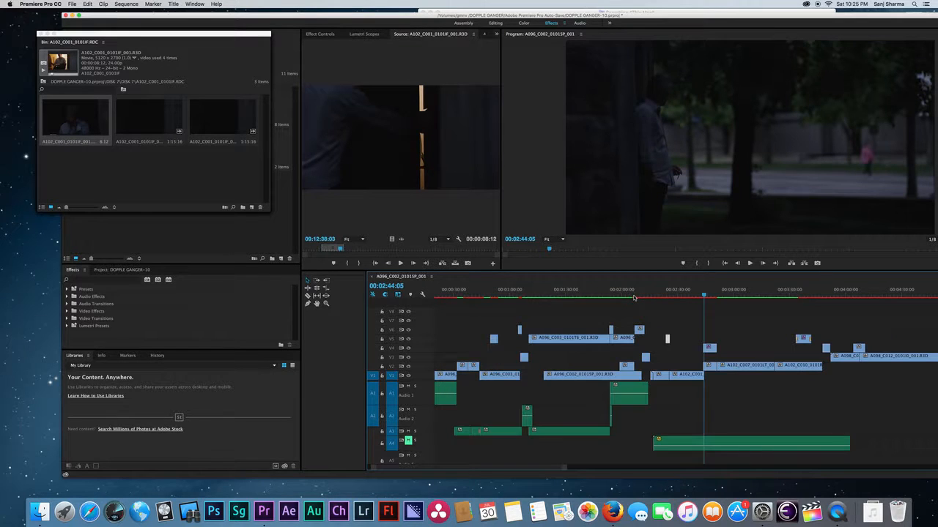